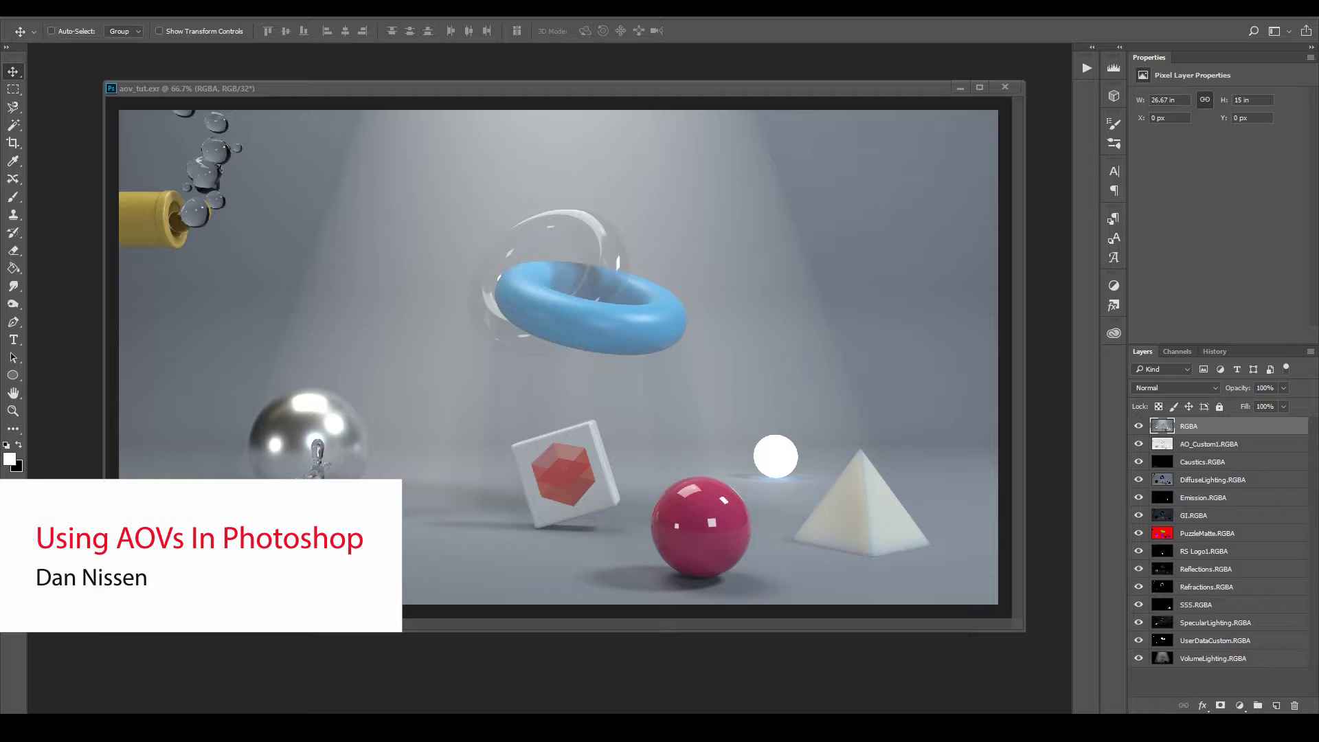
Hide the RGBA layer to view the ambient occlusion pass beneath it, and show it again
click(1191, 426)
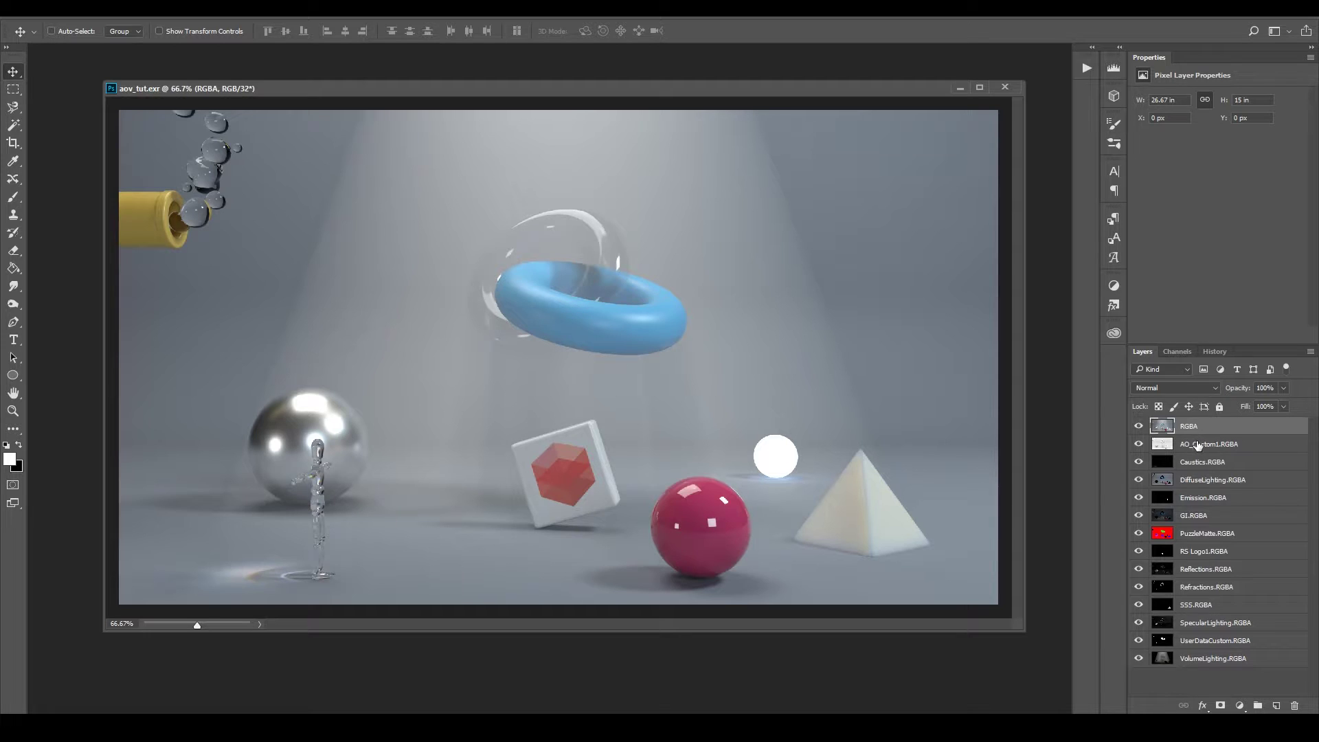
click(1138, 427)
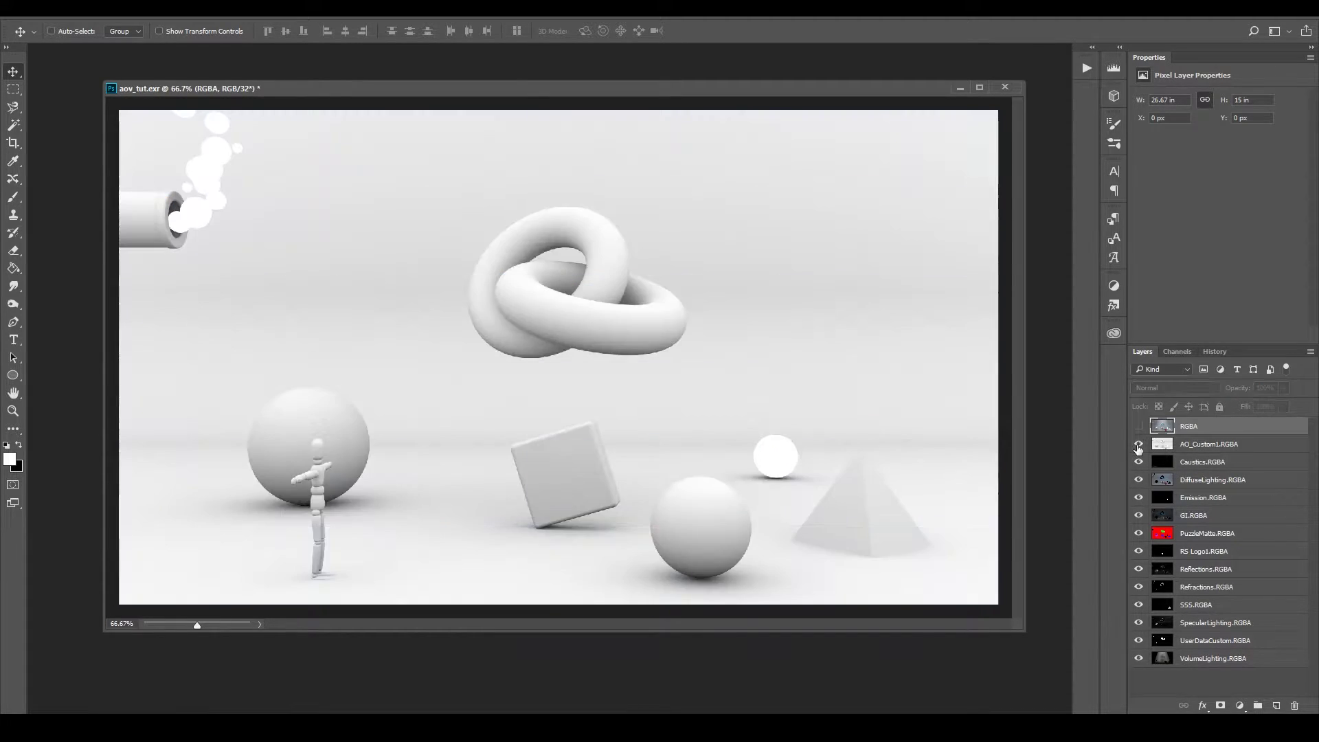
mouse_move(1138, 448)
mouse_down()
mouse_move(1139, 484)
mouse_move(1137, 436)
mouse_up()
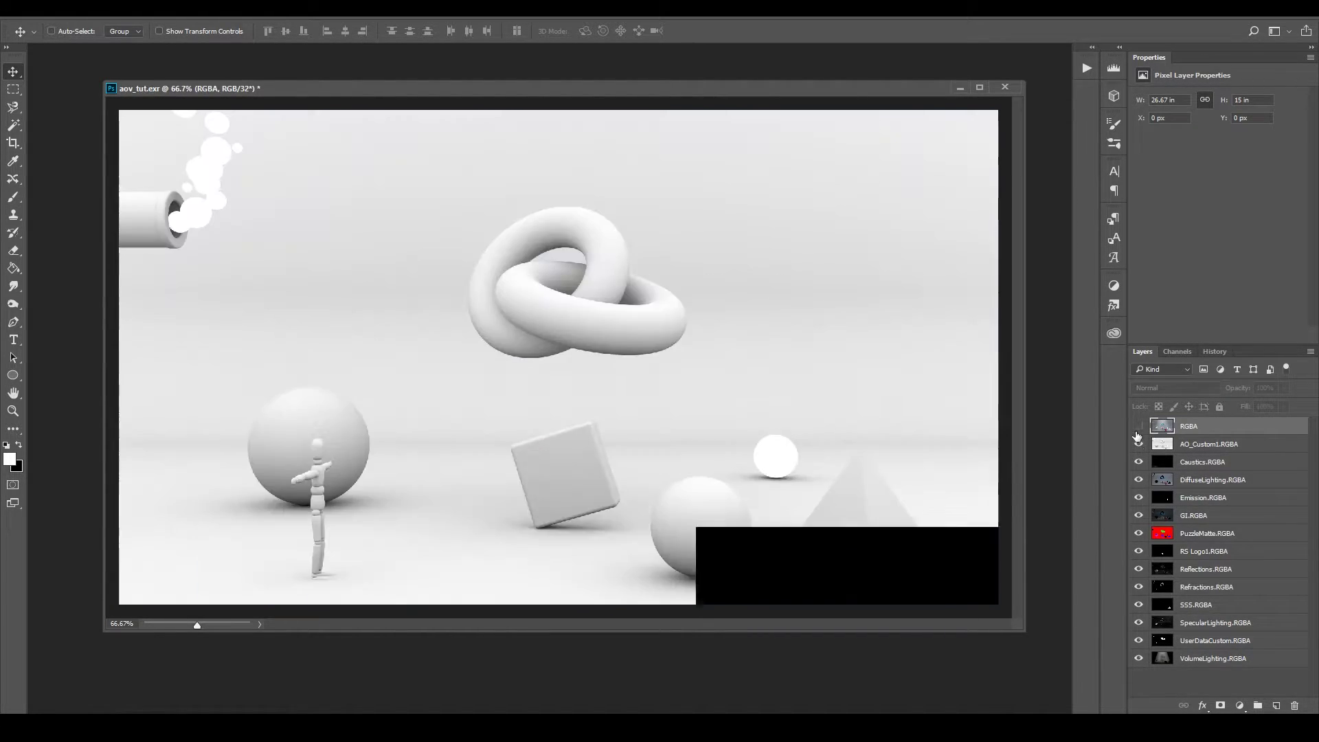
click(1137, 434)
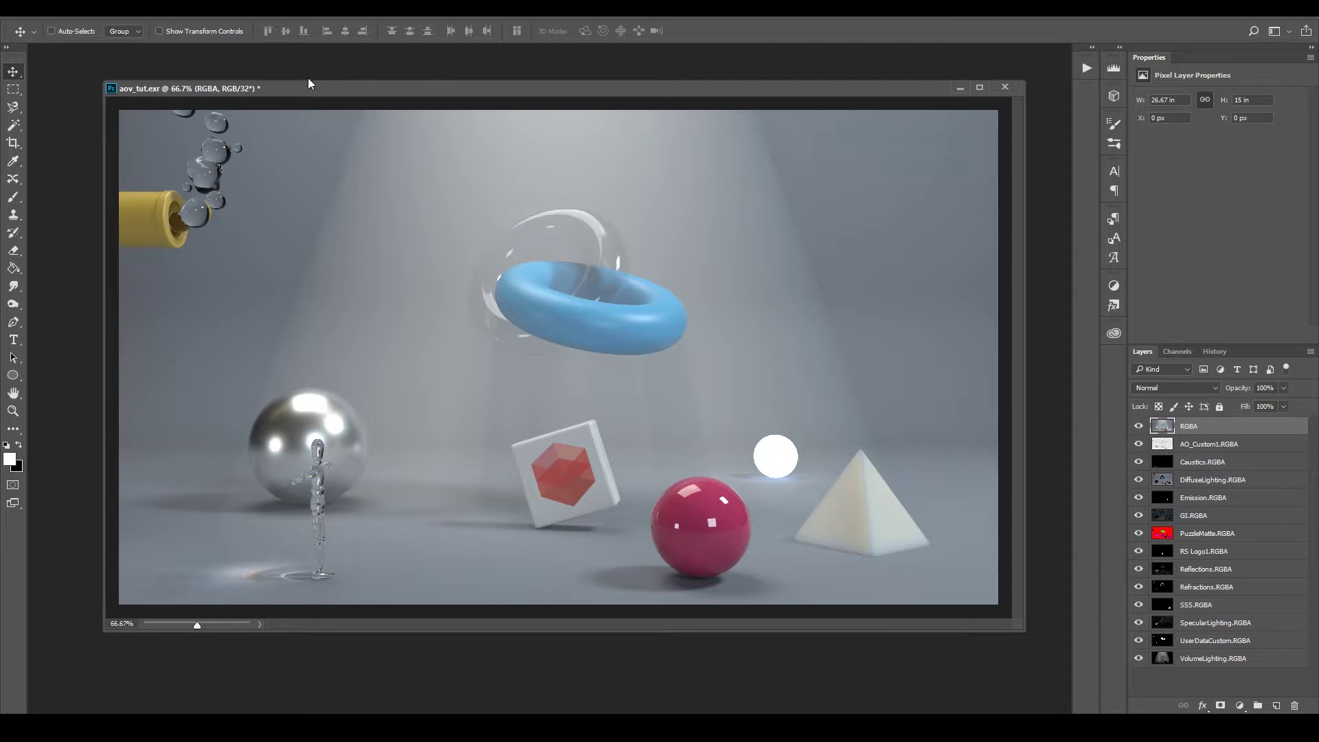
Check the image's colour mode and bit depth
drag(313, 90, 329, 92)
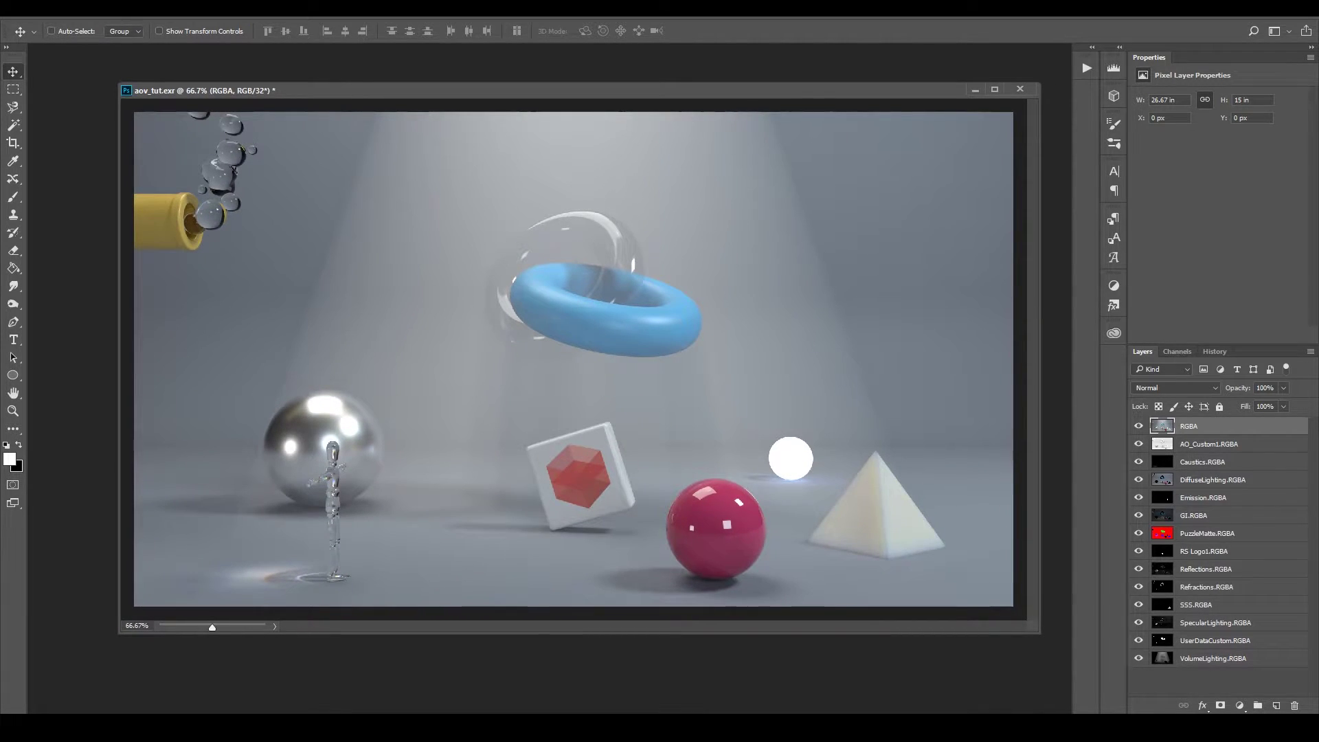
click(82, 8)
mouse_move(80, 26)
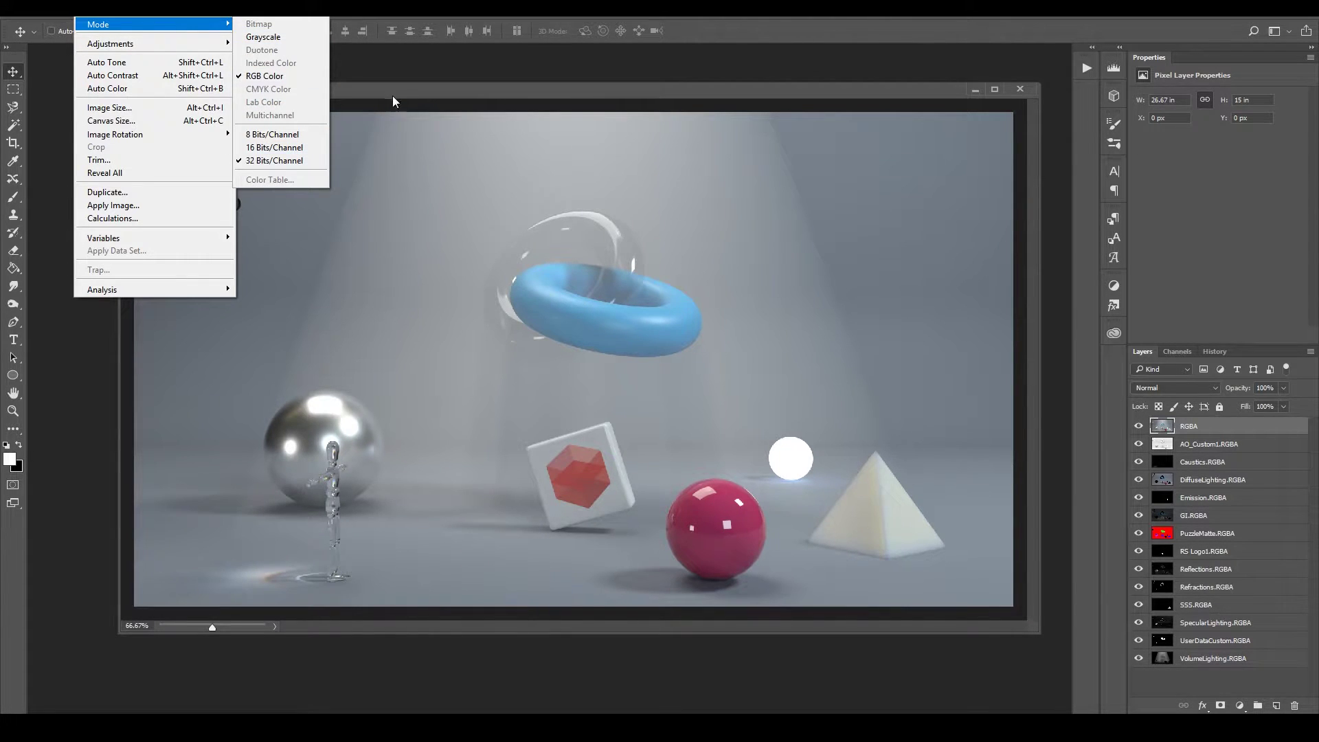
mouse_move(388, 90)
mouse_down()
mouse_move(402, 88)
mouse_move(366, 99)
mouse_up()
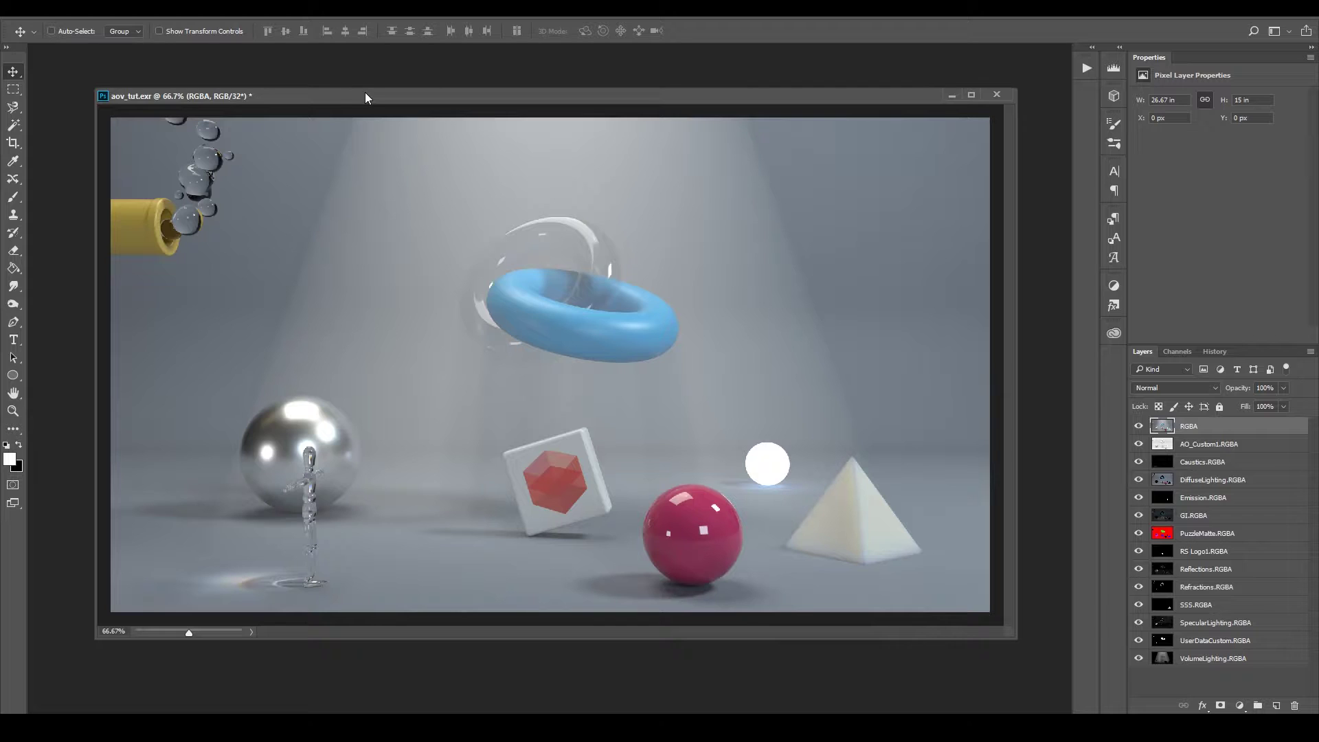
drag(349, 94, 338, 75)
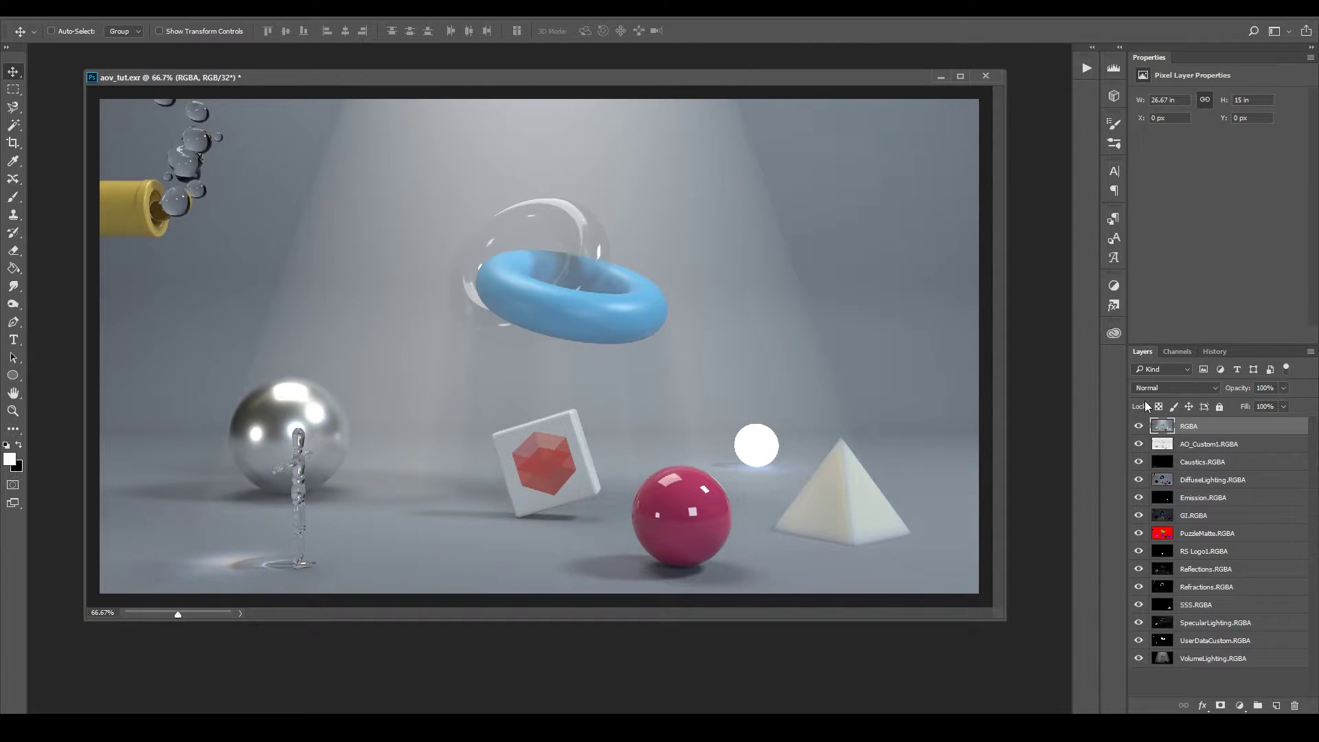
Rename the RGBA layer as Beauty and maximize the document window
double_click(1193, 427)
text(Beauty)
key(Return)
double_click(792, 81)
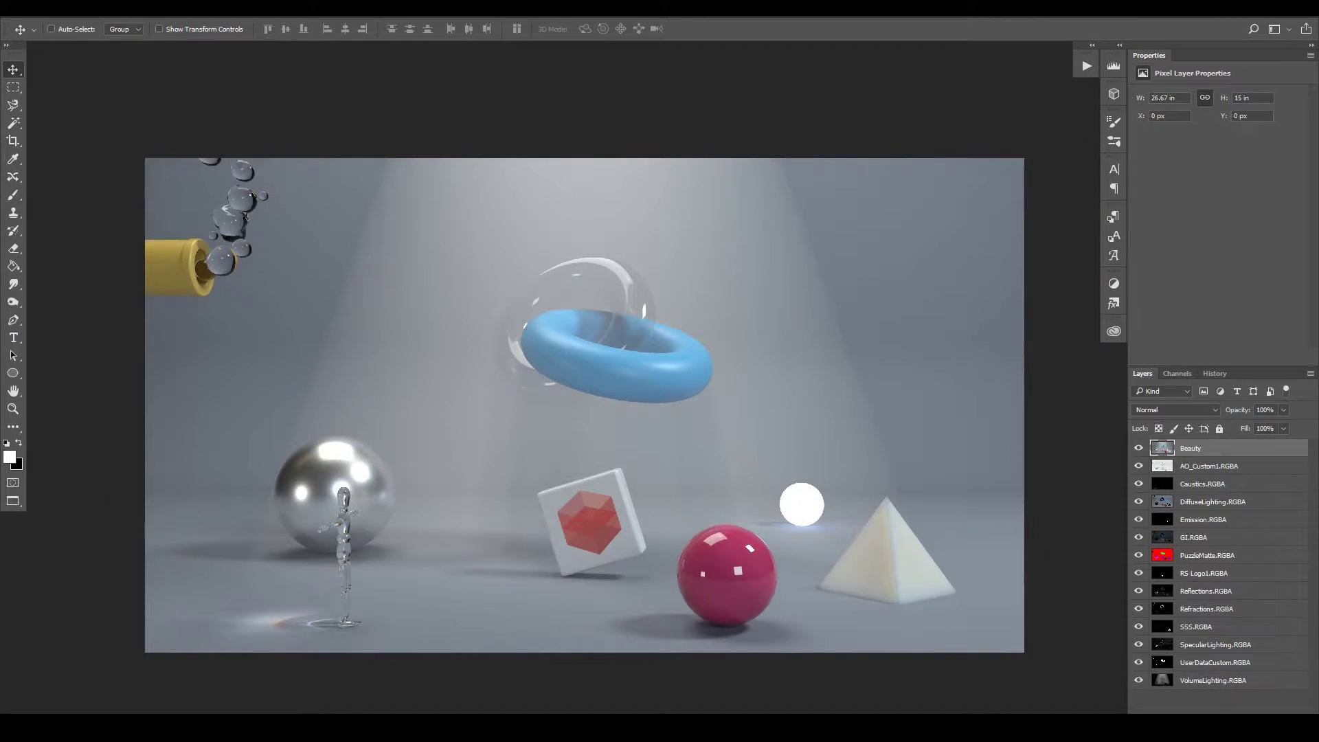
Create a new layer group above the Beauty layer and name it Custom Aov
click(1240, 732)
double_click(1192, 450)
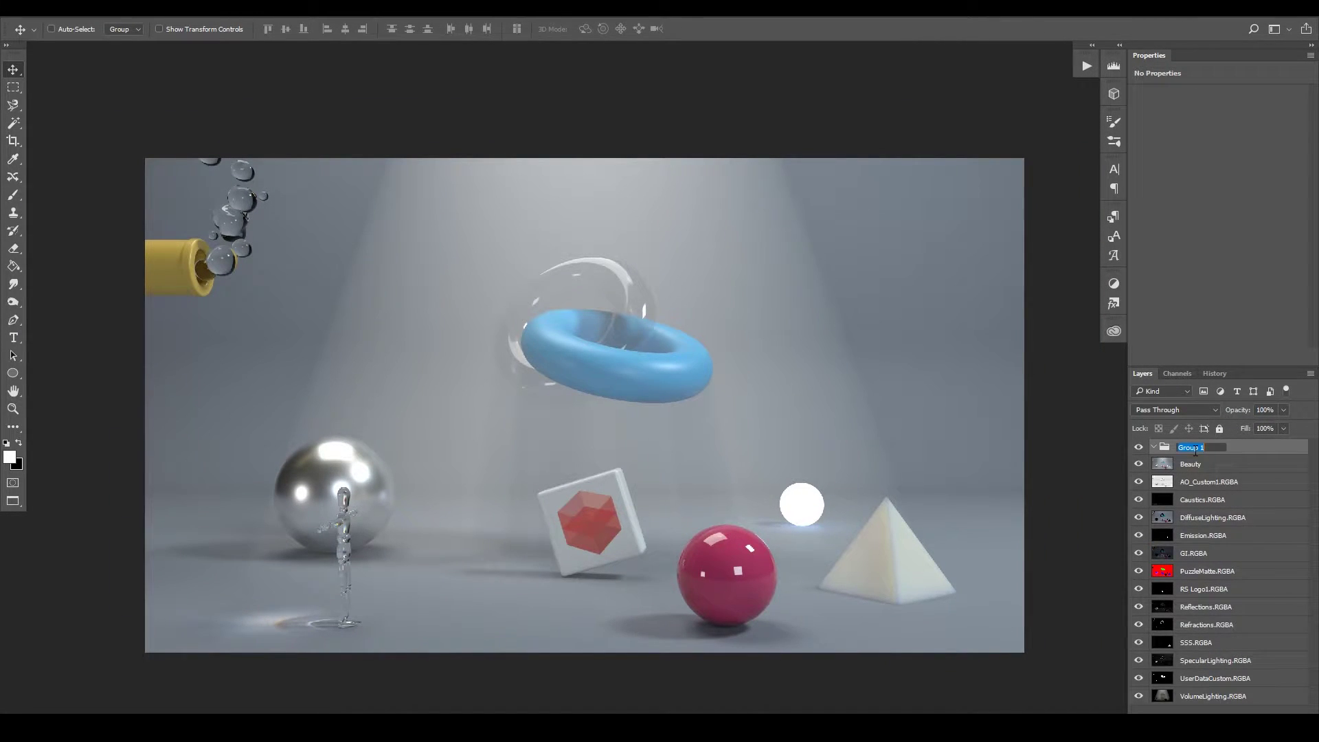
text(Custom Aov)
key(Return)
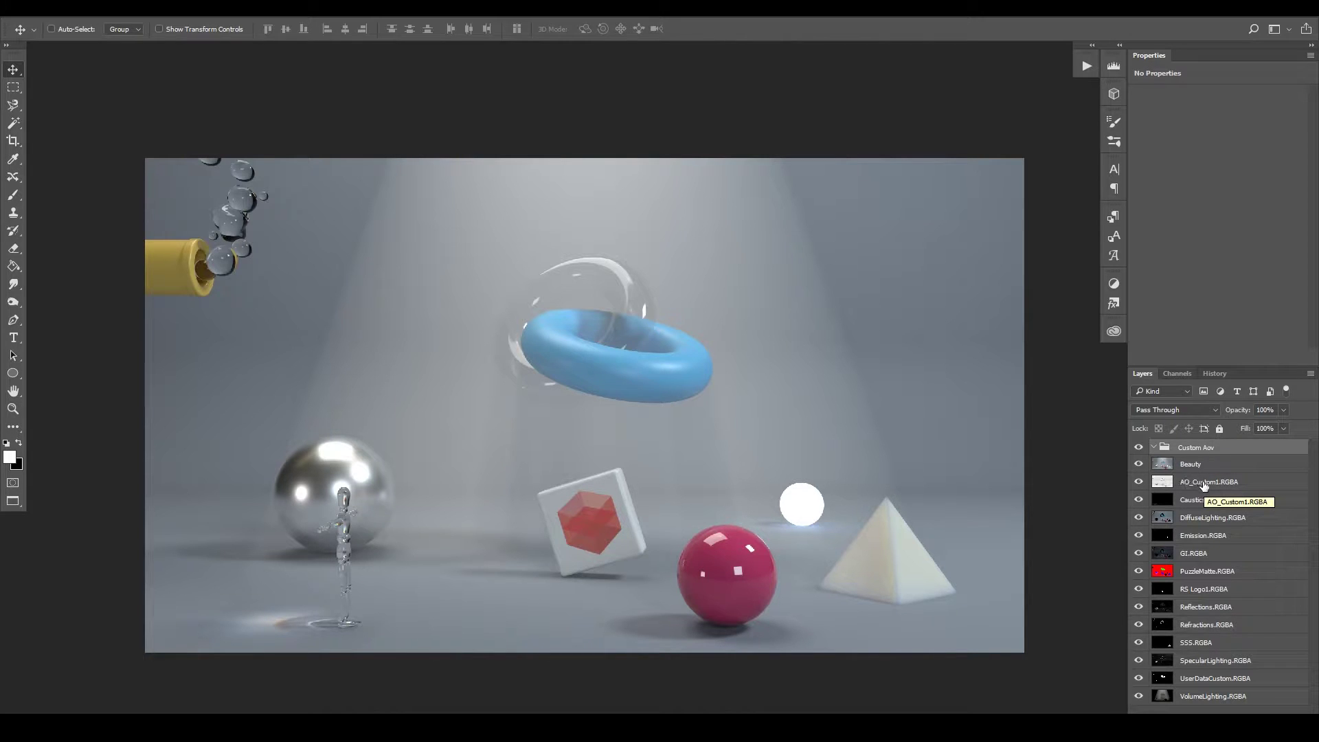
Move the AO_Custom1, PuzzleMatte, RS Logo1 and UserDataCustom layers into the Custom Aov group
click(1240, 486)
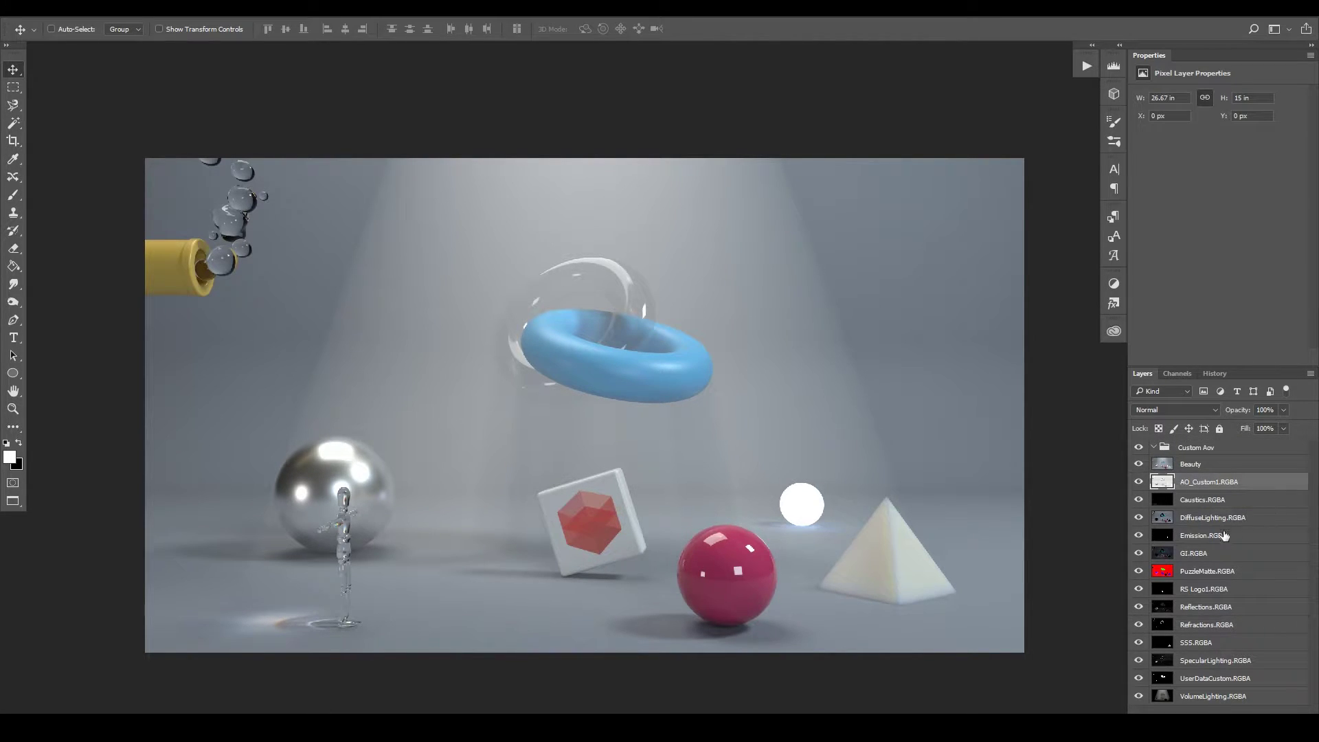
key(ctrl)
ctrl+click(1198, 575)
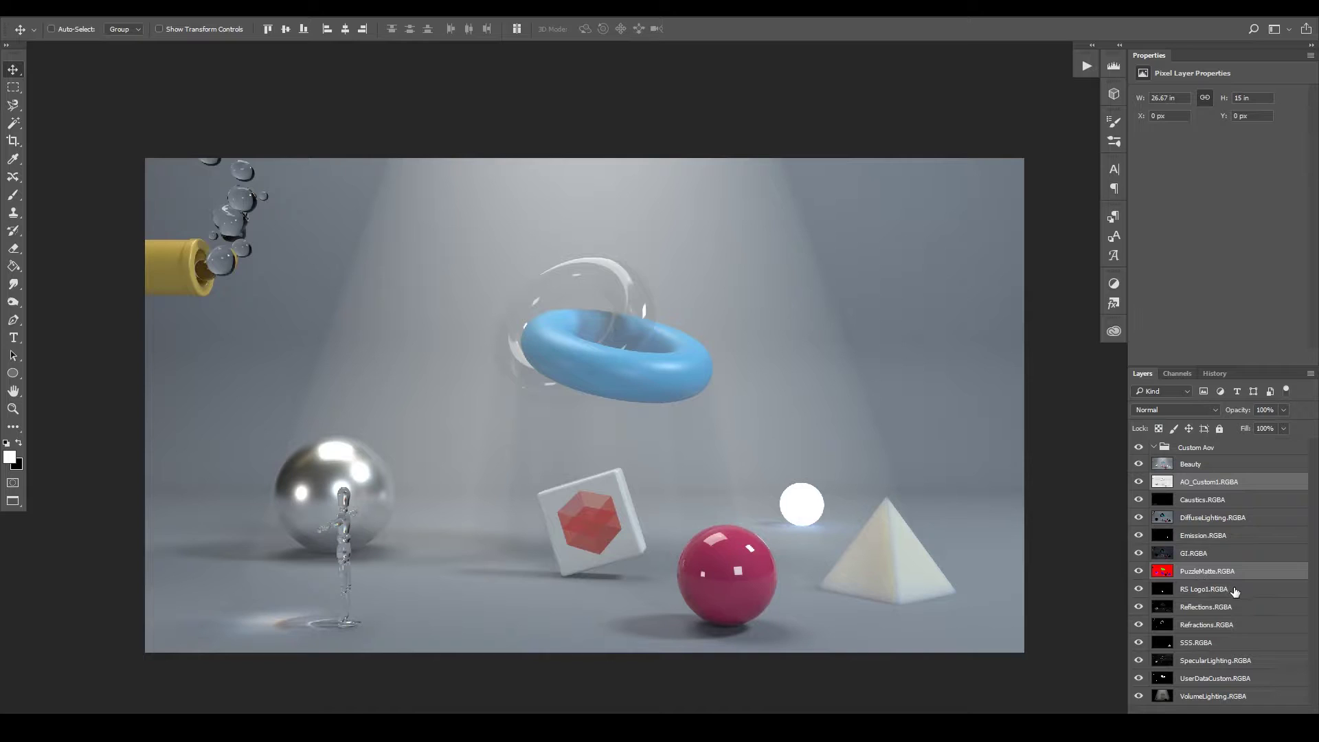
ctrl+click(1210, 591)
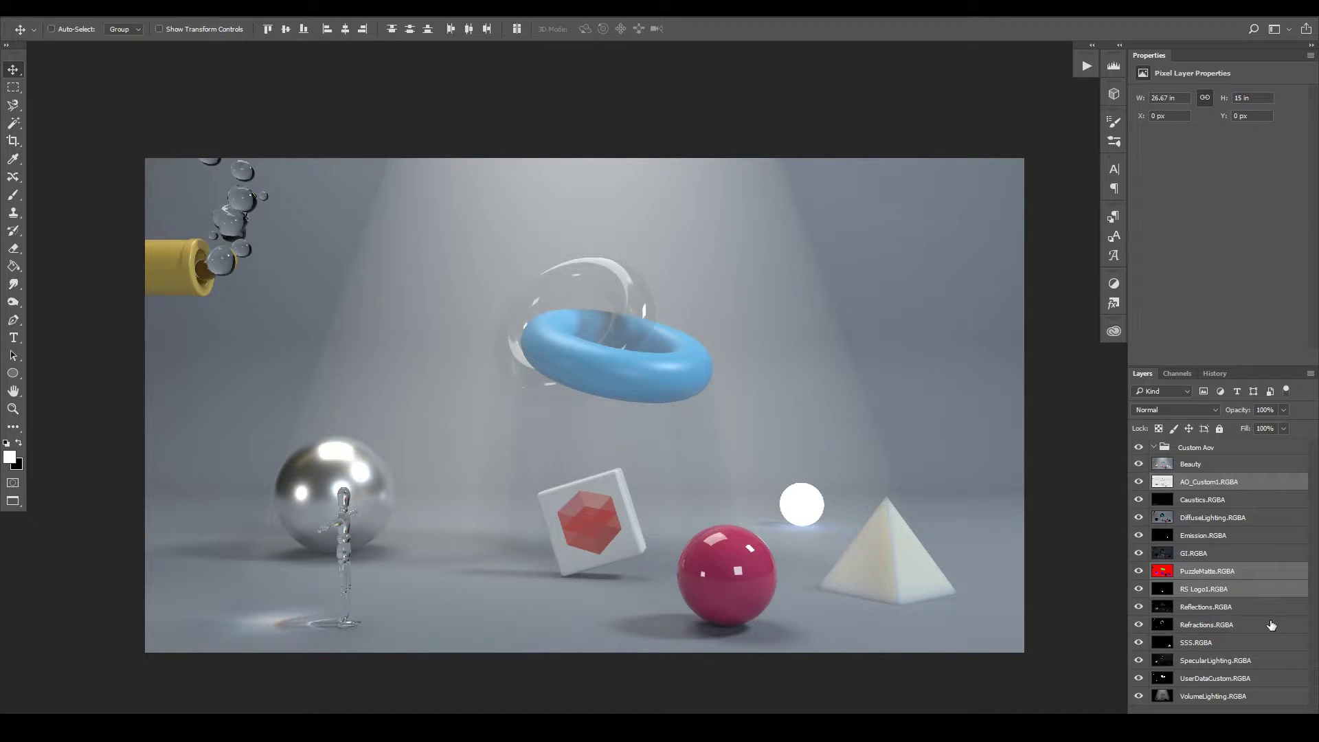
ctrl+click(1196, 681)
drag(1190, 487, 1188, 448)
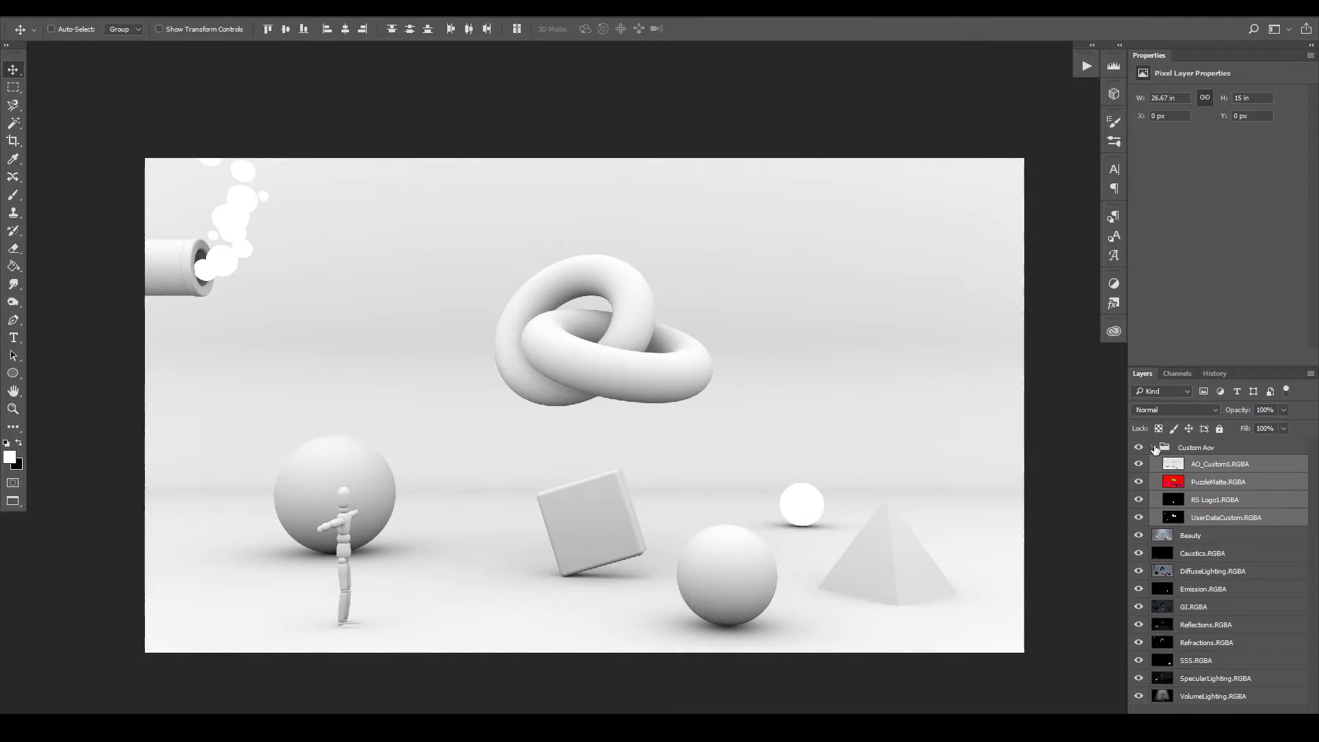
Collapse and hide the Custom Aov group, and hide the Beauty layer
click(1154, 447)
click(1139, 447)
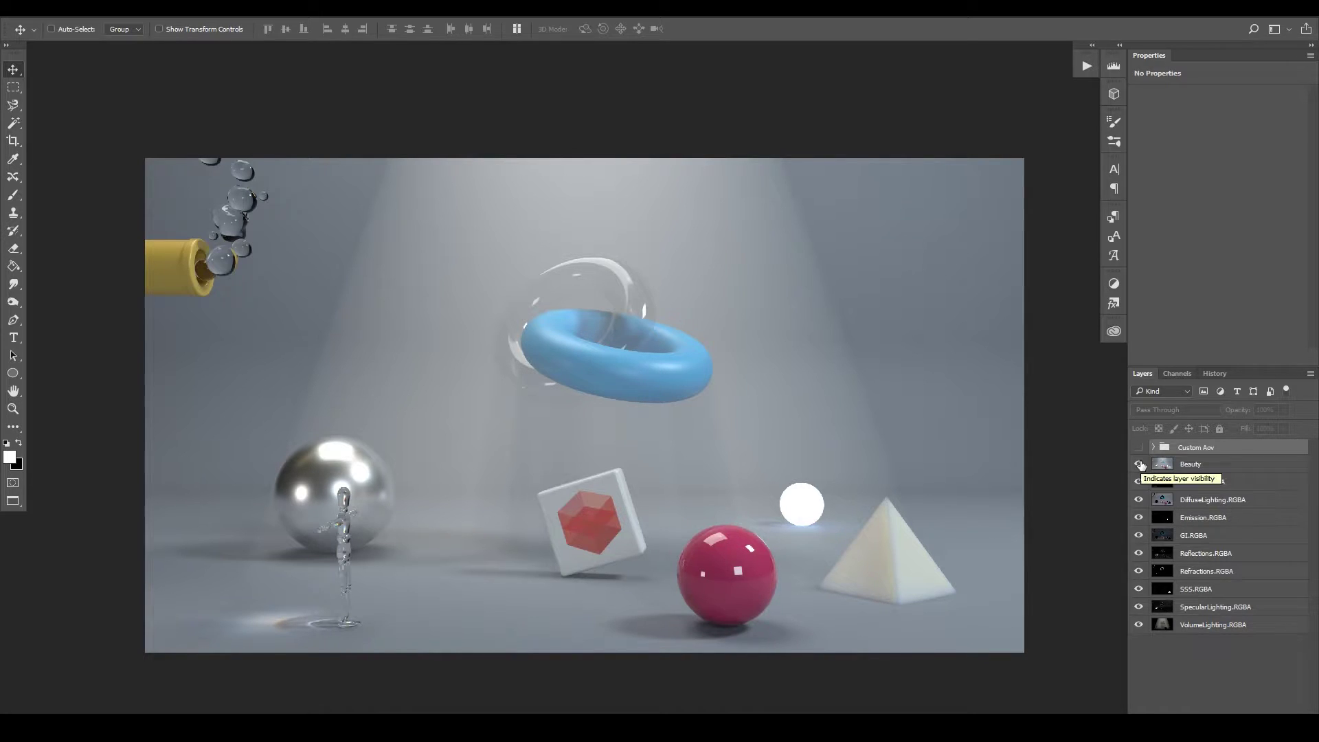
click(1143, 466)
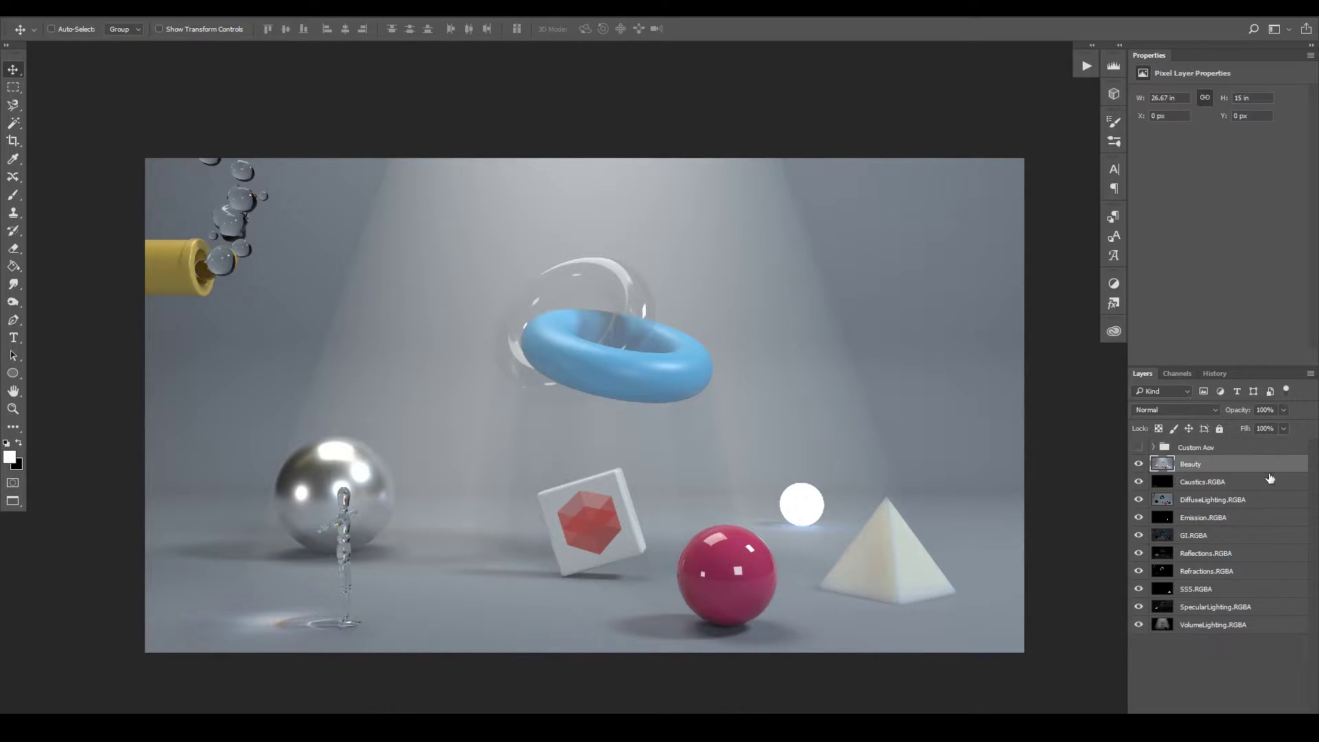
click(1140, 468)
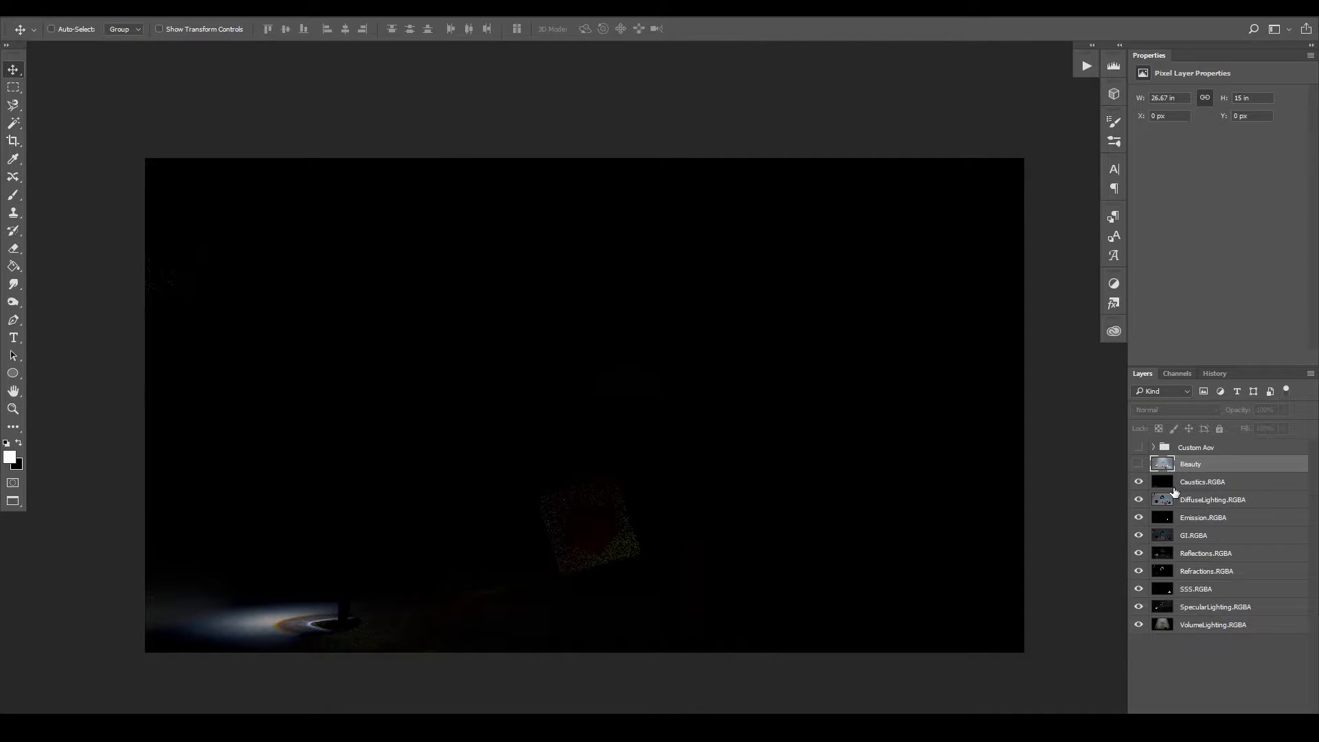
Move the DiffuseLighting layer to the bottom of the stack and place the GI layer directly above it
click(1203, 503)
drag(1241, 514, 1224, 624)
drag(1188, 522, 1193, 613)
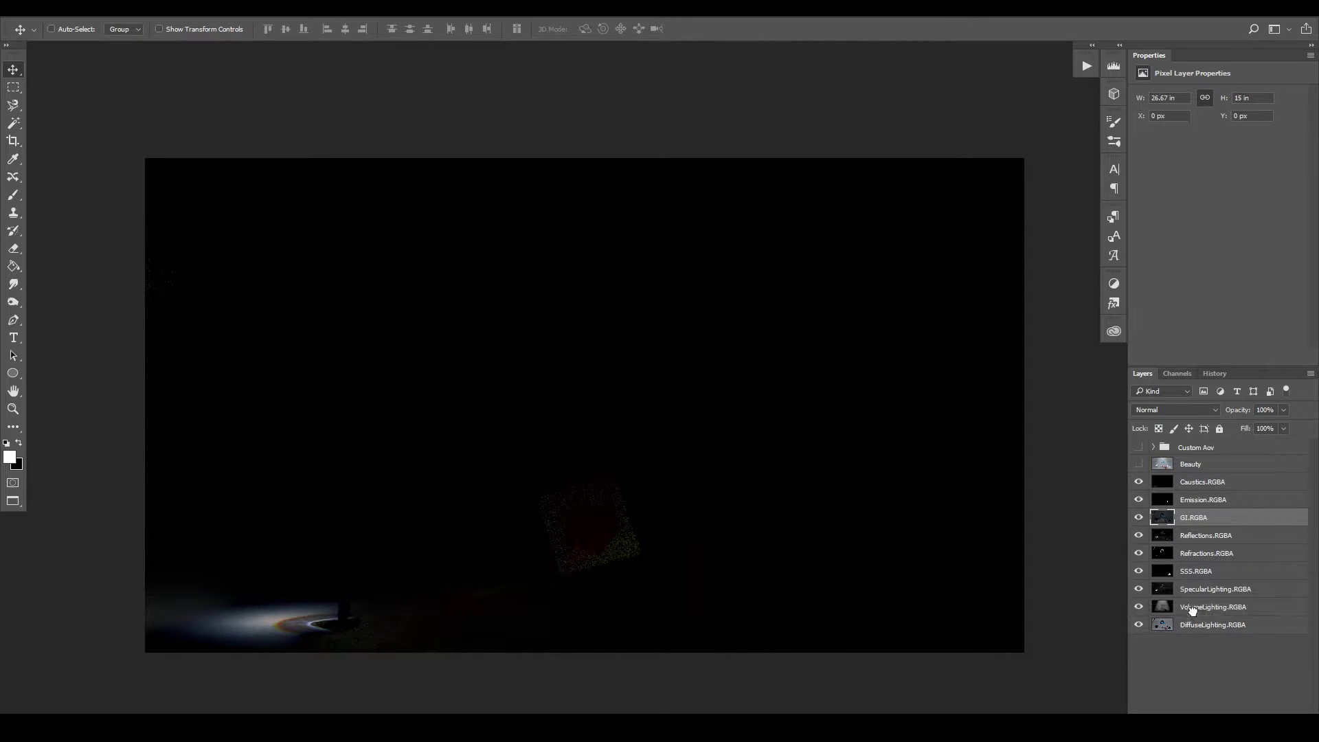
Arrange the remaining passes above GI, from bottom to top: SSS, SpecularLighting, Reflections, Refractions, Emission, VolumeLighting, Caustics
drag(1195, 546, 1254, 570)
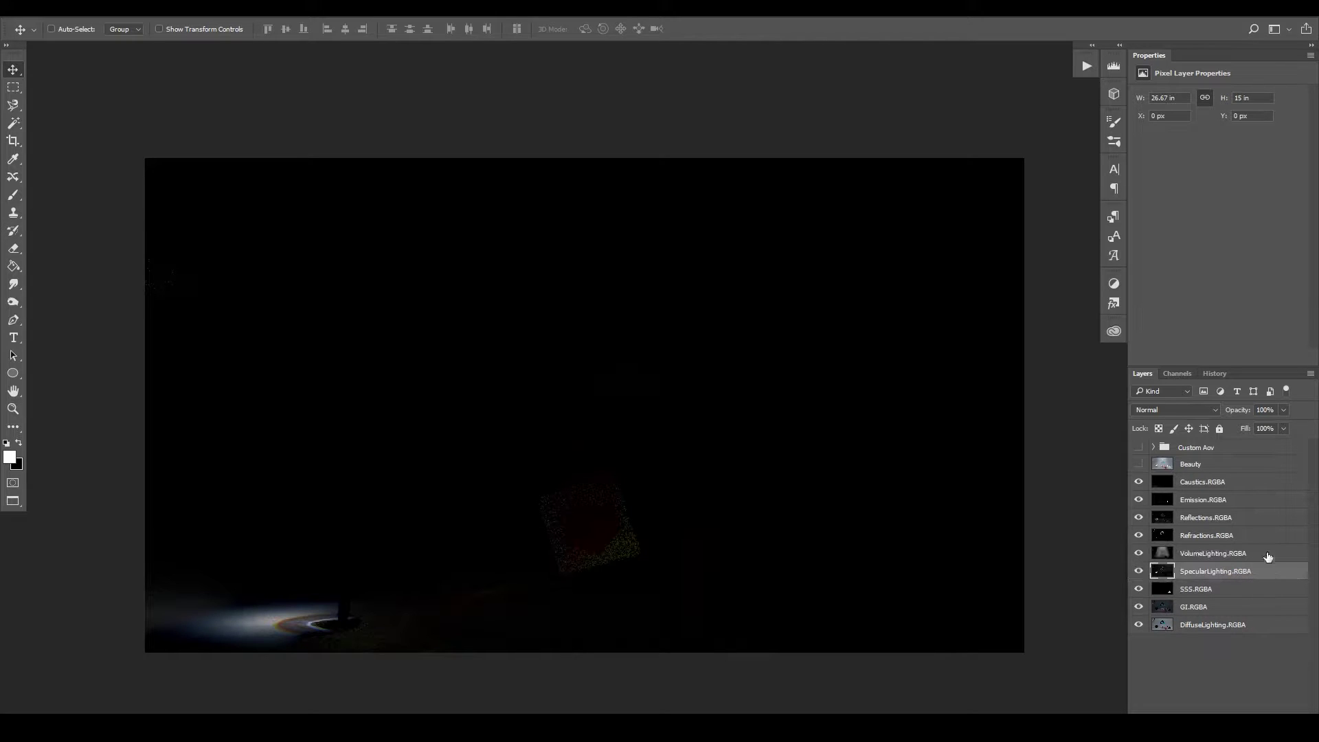
mouse_move(1240, 525)
mouse_down()
mouse_move(1251, 521)
mouse_move(1249, 557)
mouse_move(1248, 501)
mouse_move(1241, 519)
mouse_up()
click(1234, 484)
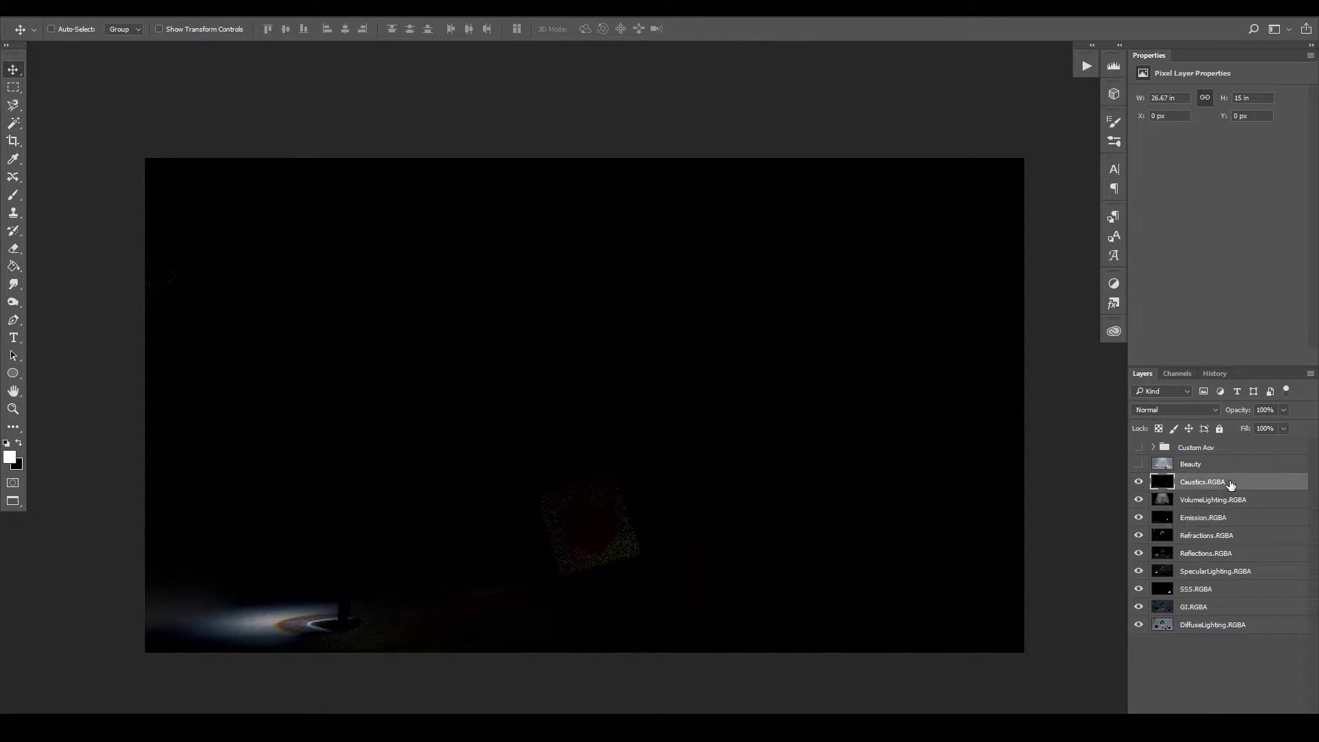
click(1230, 505)
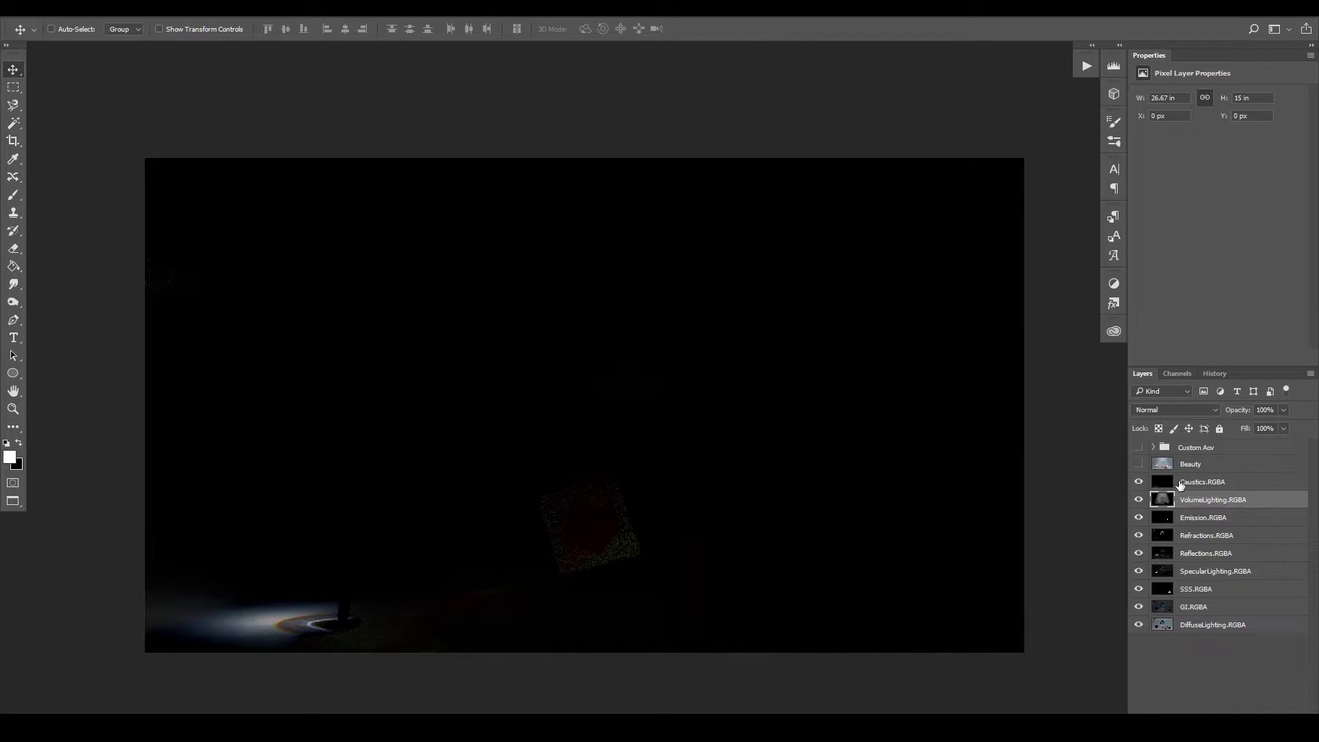
Hide every pass above DiffuseLighting and keep the DiffuseLighting layer's blend mode at Normal
drag(1139, 487, 1138, 610)
click(1223, 627)
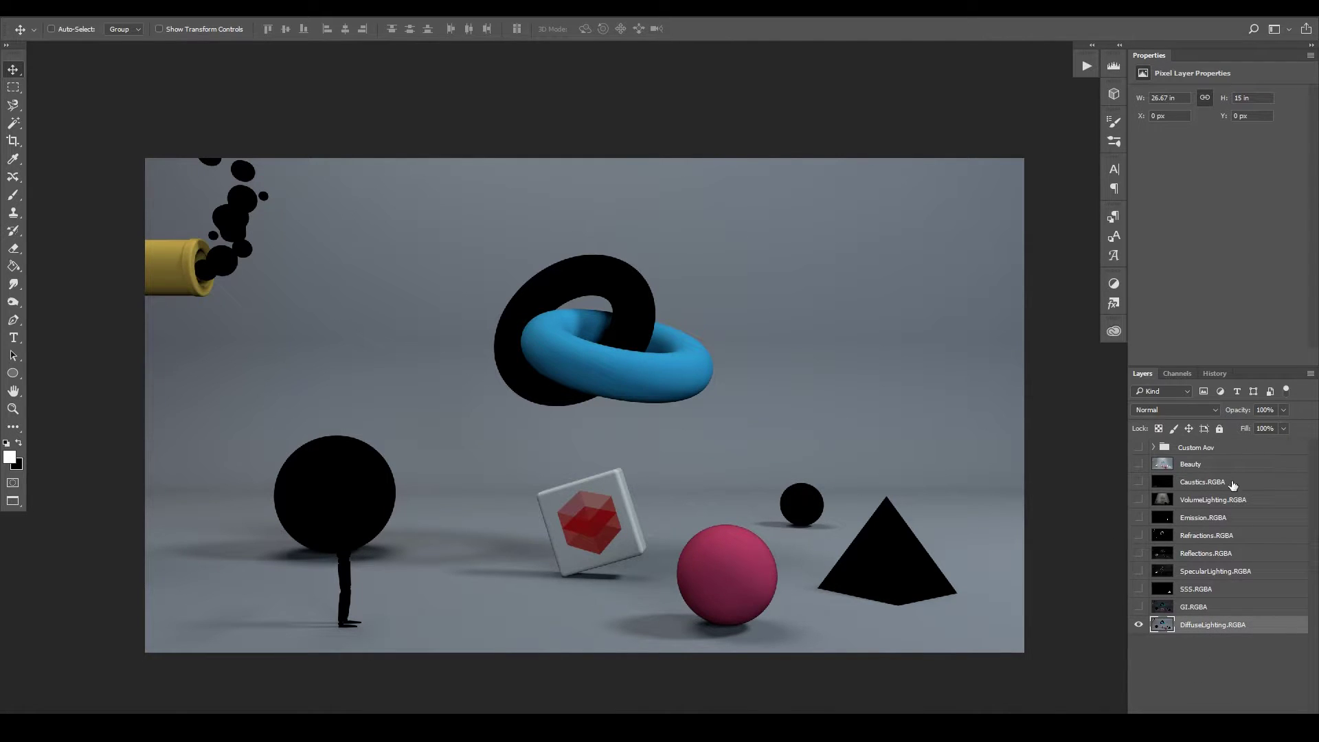
click(1171, 410)
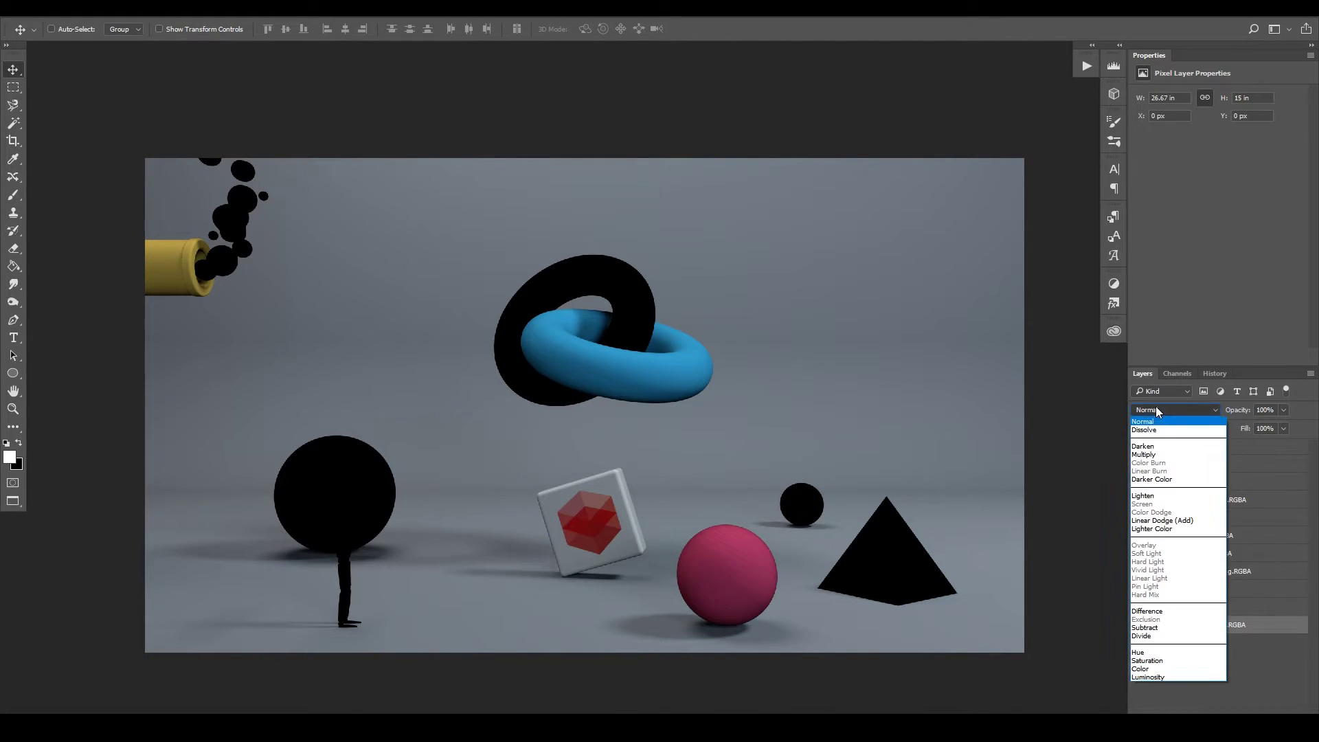
click(1158, 413)
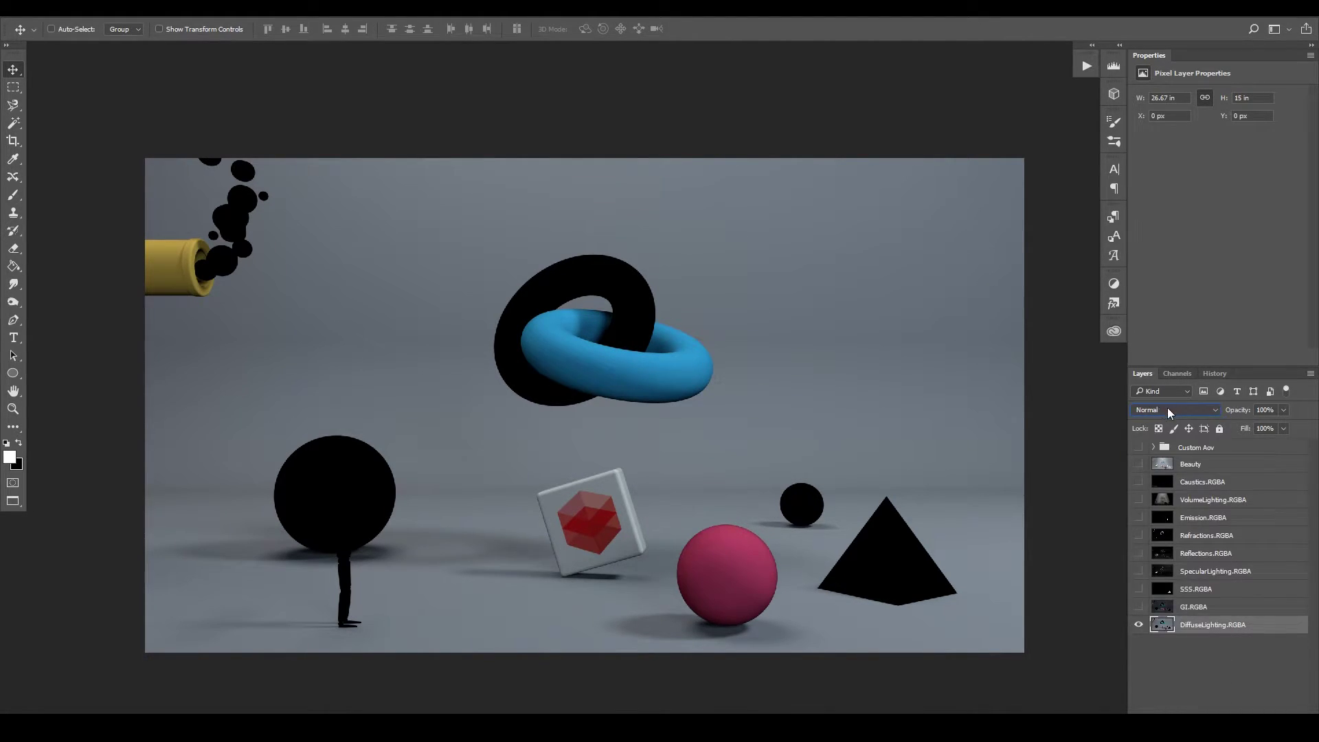
Show the GI layer and set its blend mode to Linear Dodge (Add)
click(1138, 607)
click(1162, 608)
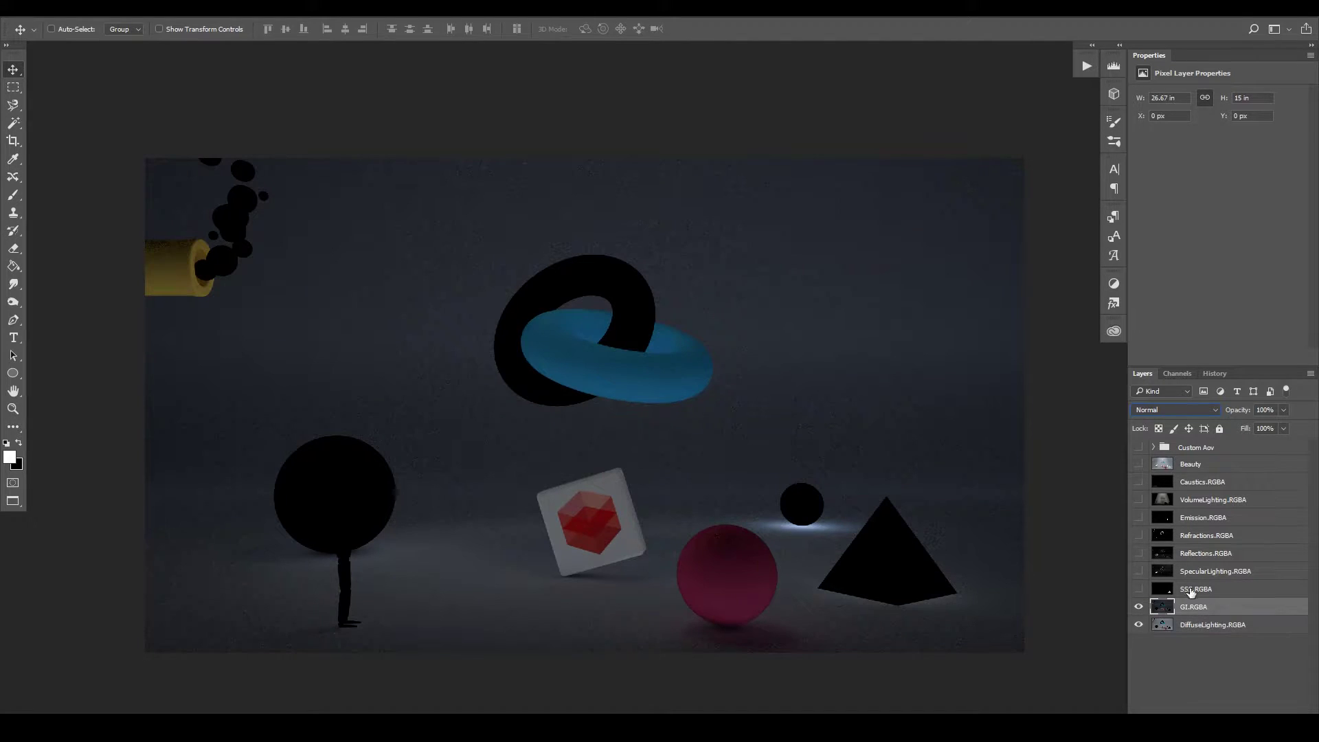
click(1177, 411)
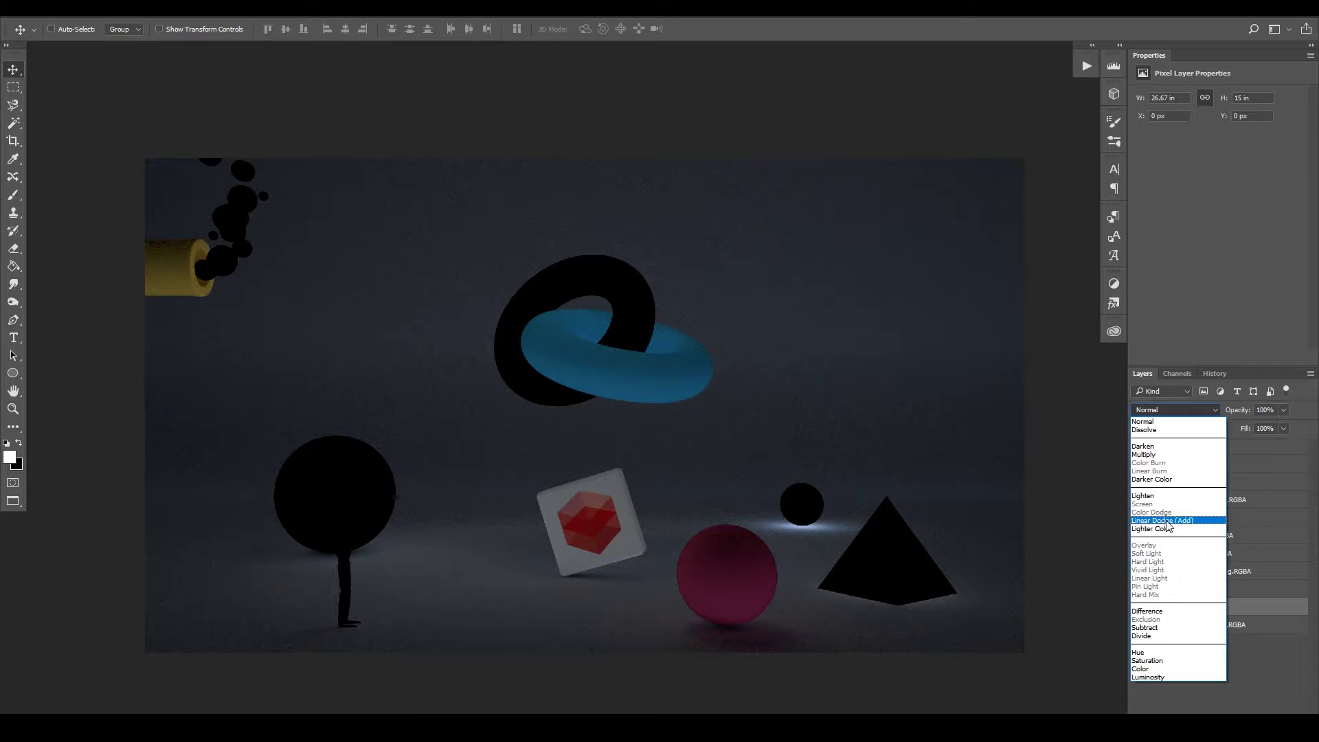
click(1163, 521)
Show the SSS layer and set its blend mode to Linear Dodge (Add)
click(1139, 589)
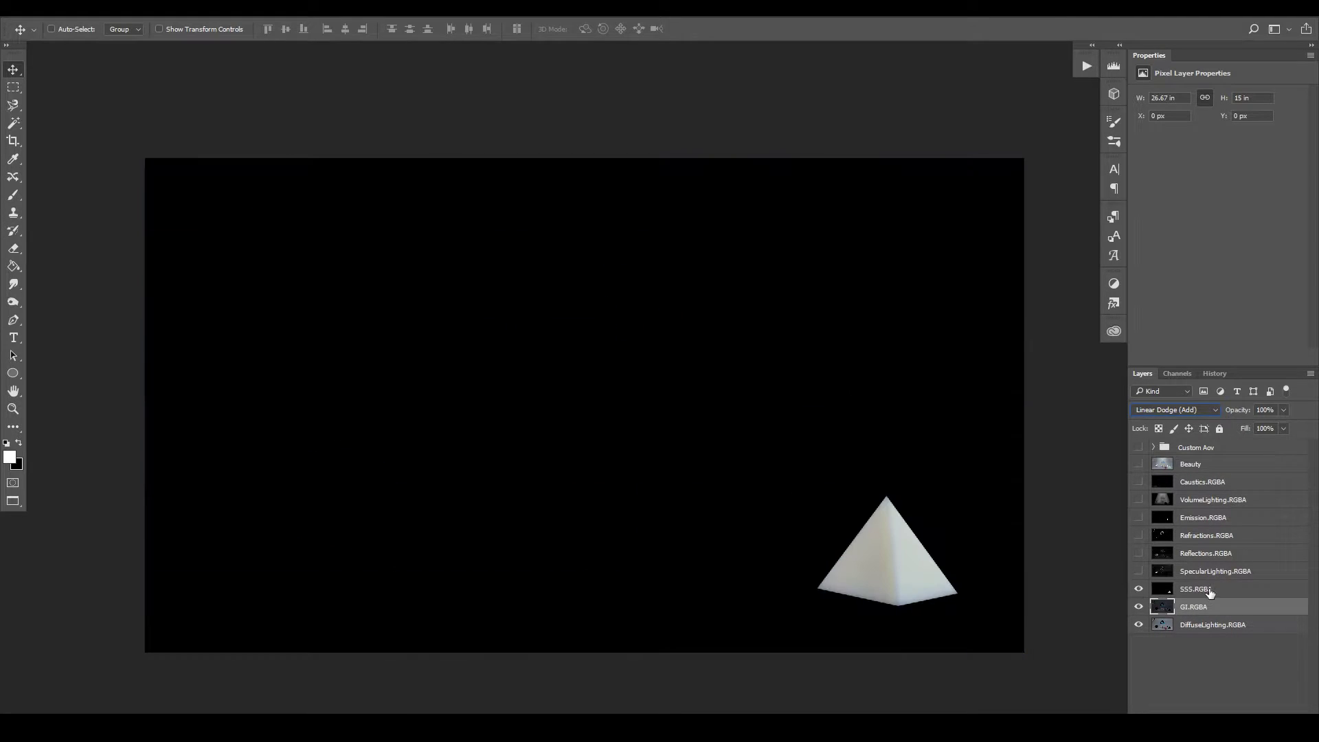
click(1169, 588)
click(1177, 410)
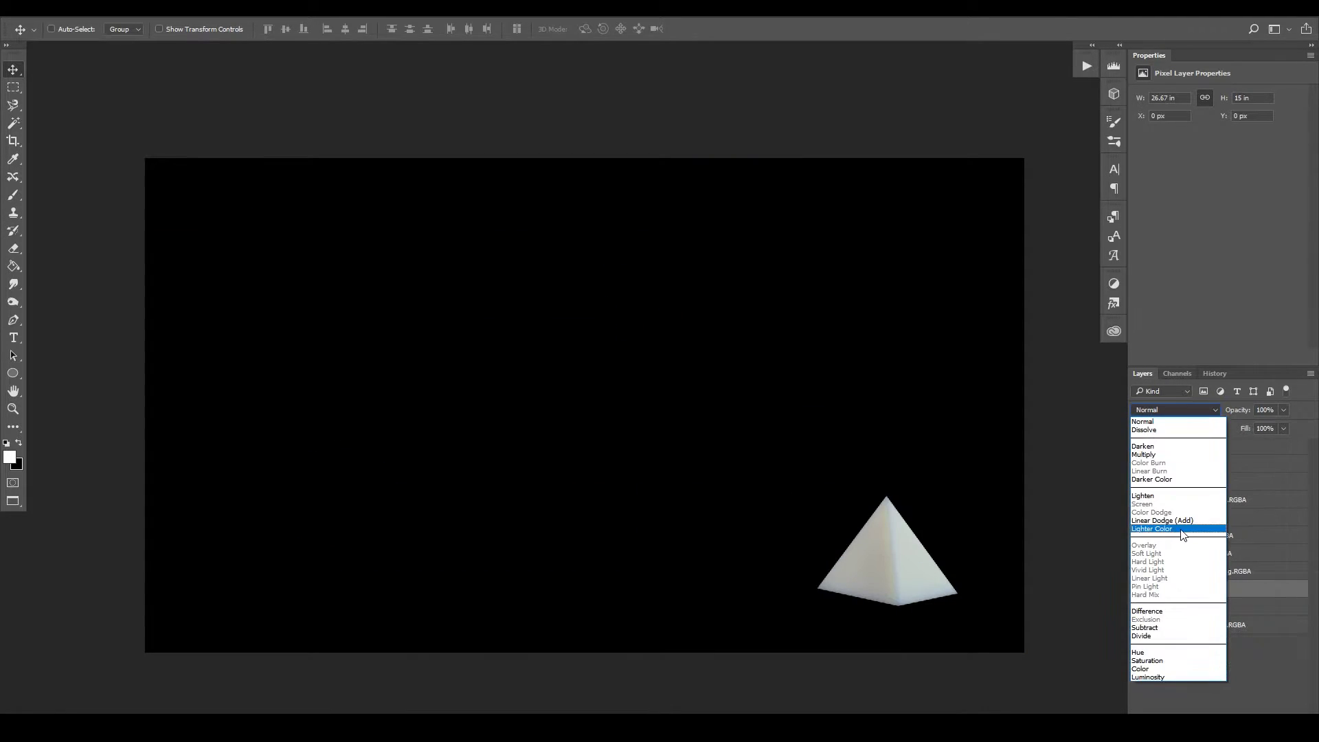
click(1163, 521)
Show the SpecularLighting layer and set its blend mode to Linear Dodge (Add)
click(1138, 571)
click(1211, 575)
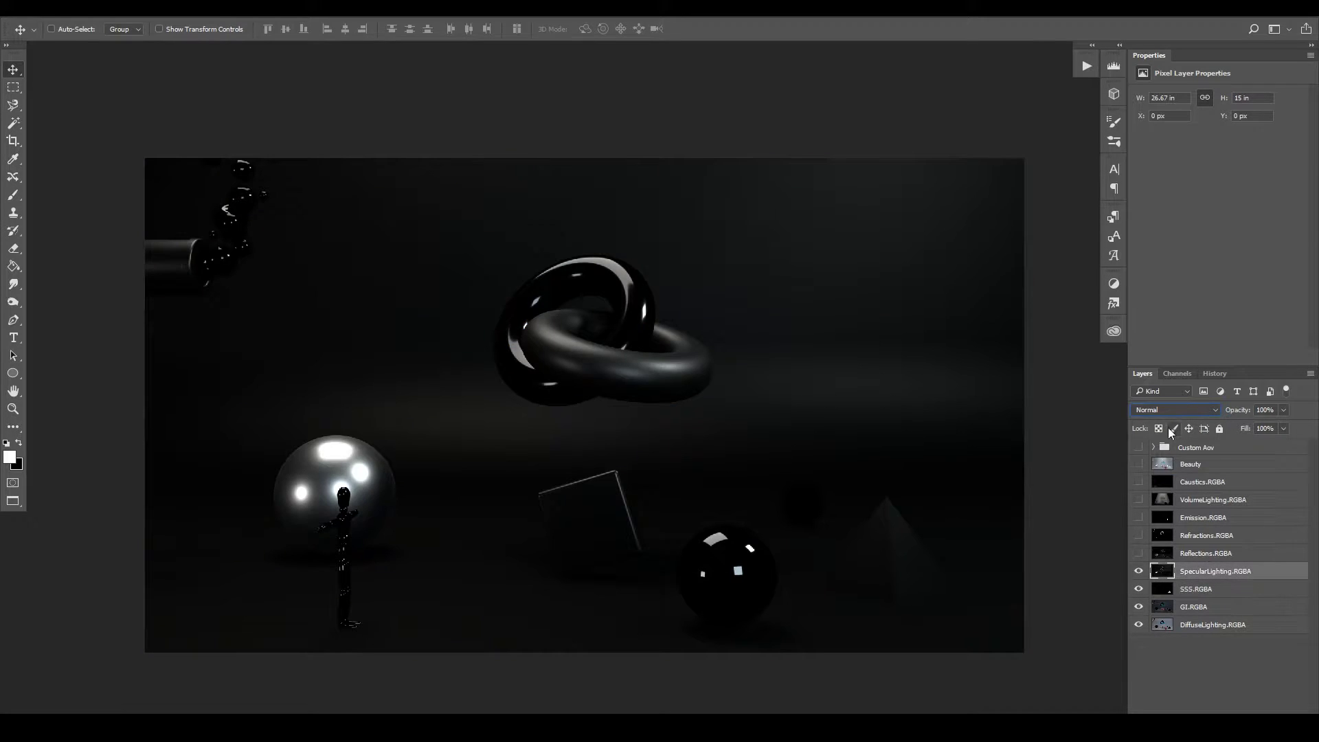
click(1177, 410)
click(1162, 522)
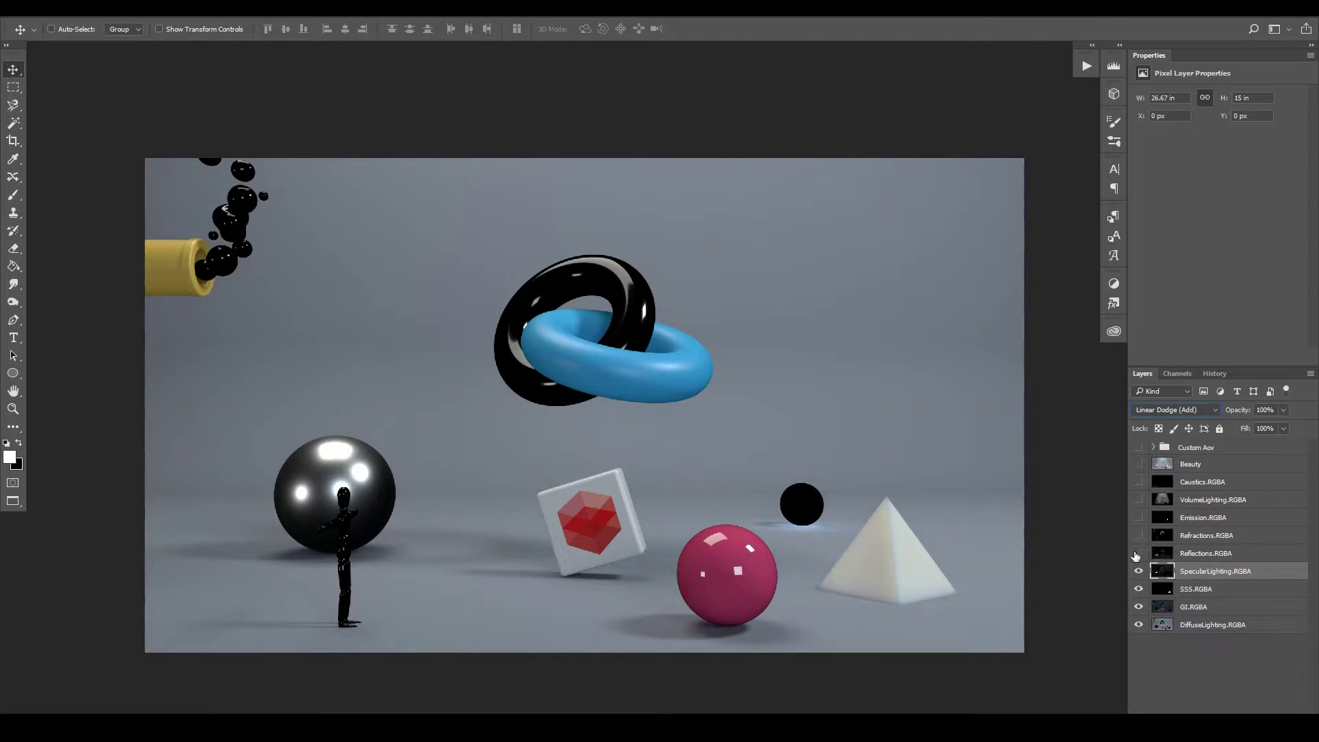
Show the Reflections layer and set its blend mode to Linear Dodge (Add)
click(1139, 553)
click(1213, 555)
click(1176, 409)
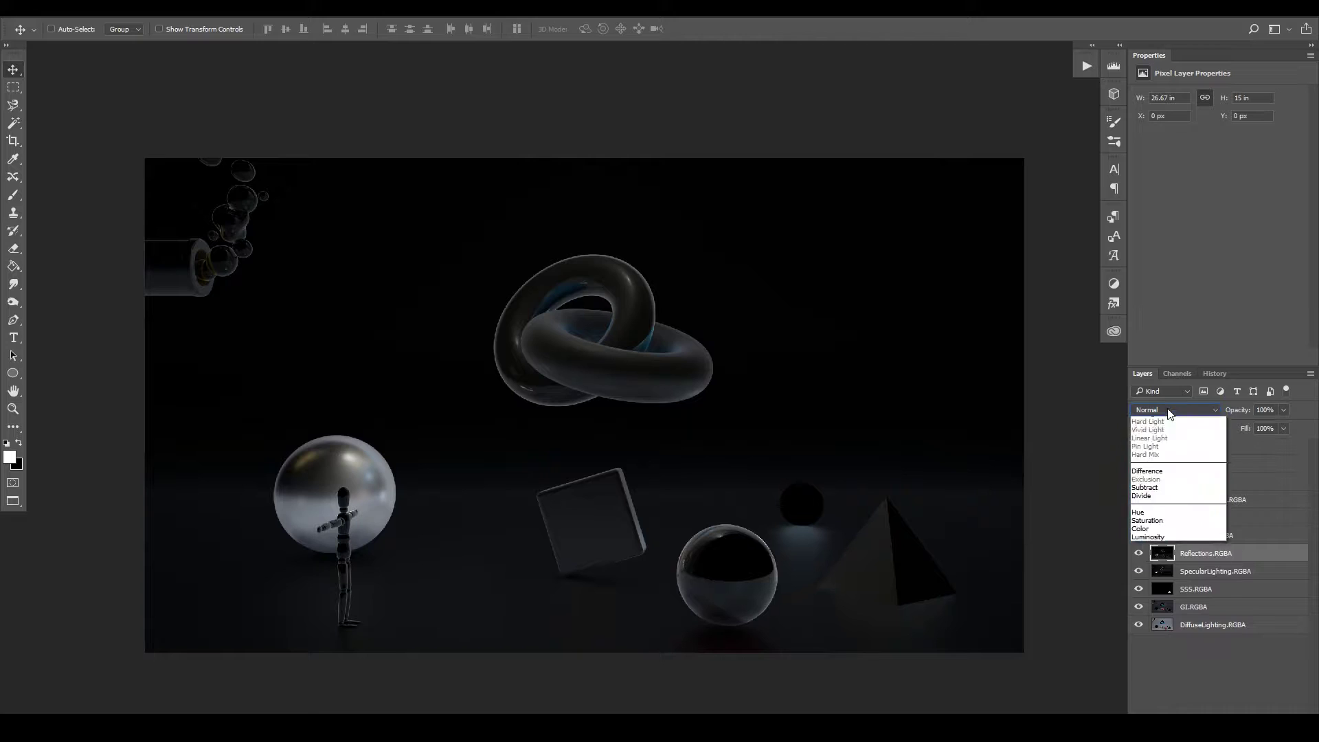
click(1191, 522)
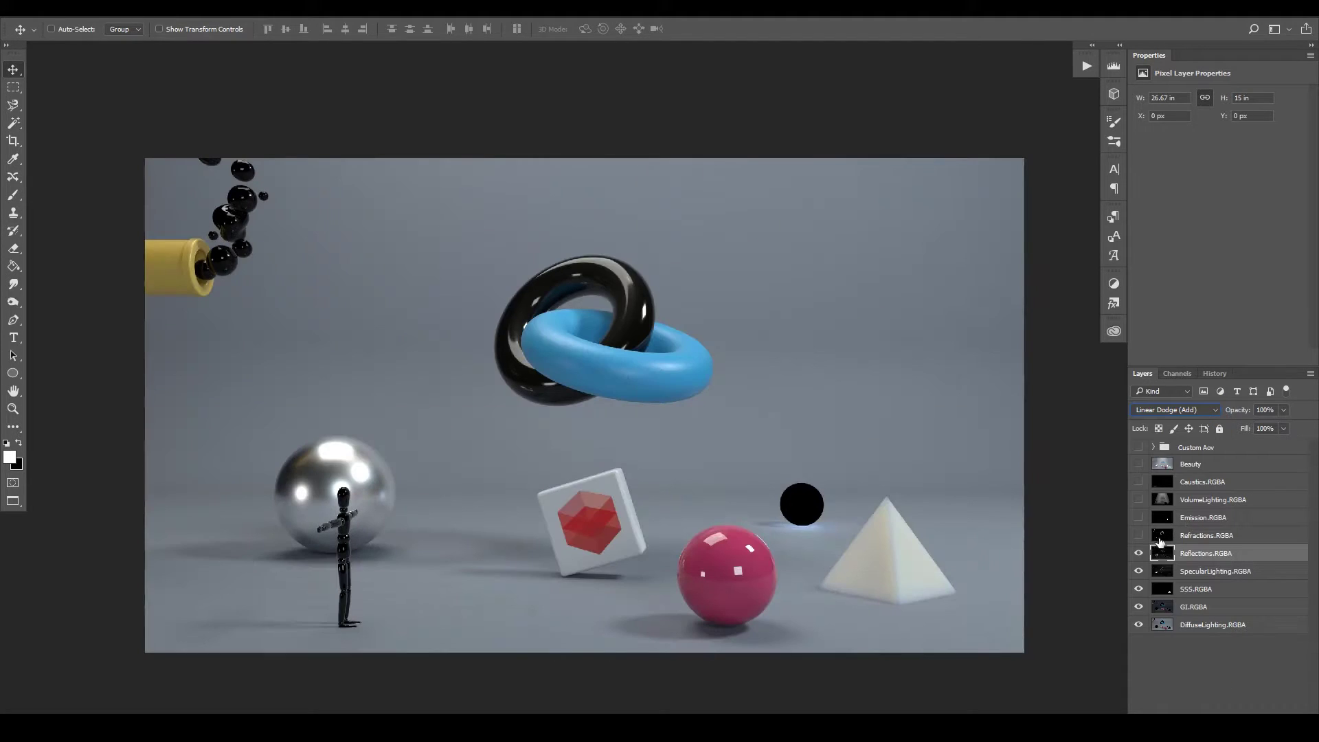
Show the Refractions layer and set its blend mode to Linear Dodge (Add)
click(1139, 536)
click(1213, 536)
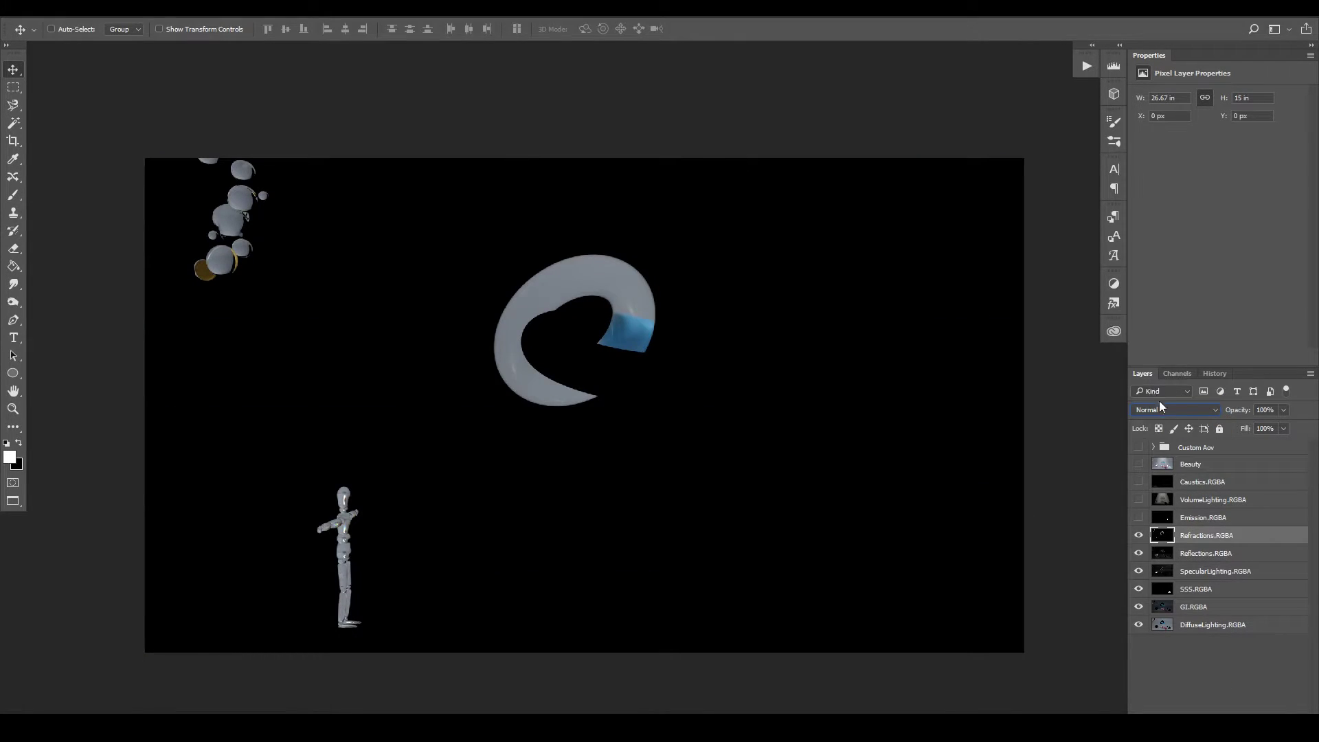
click(1164, 411)
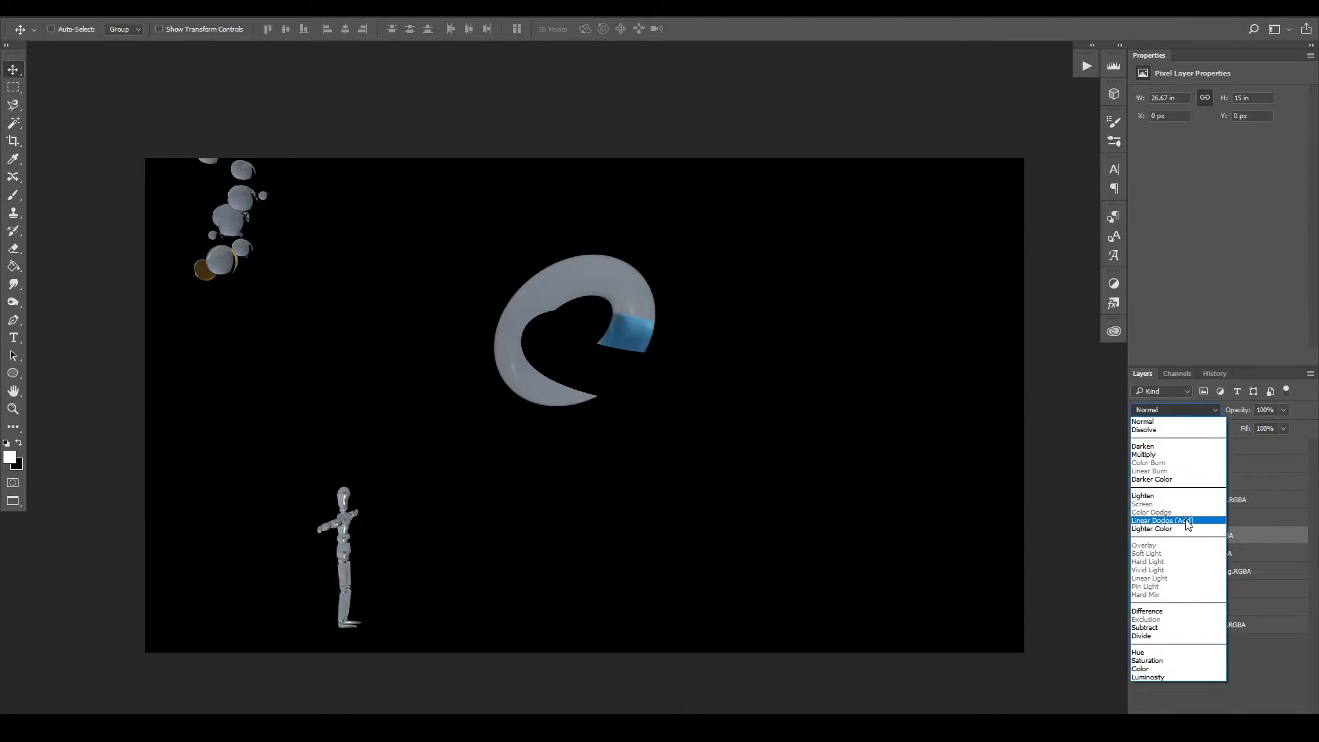
click(1192, 520)
Show the Emission layer and set its blend mode to Linear Dodge (Add)
click(1138, 517)
click(1210, 519)
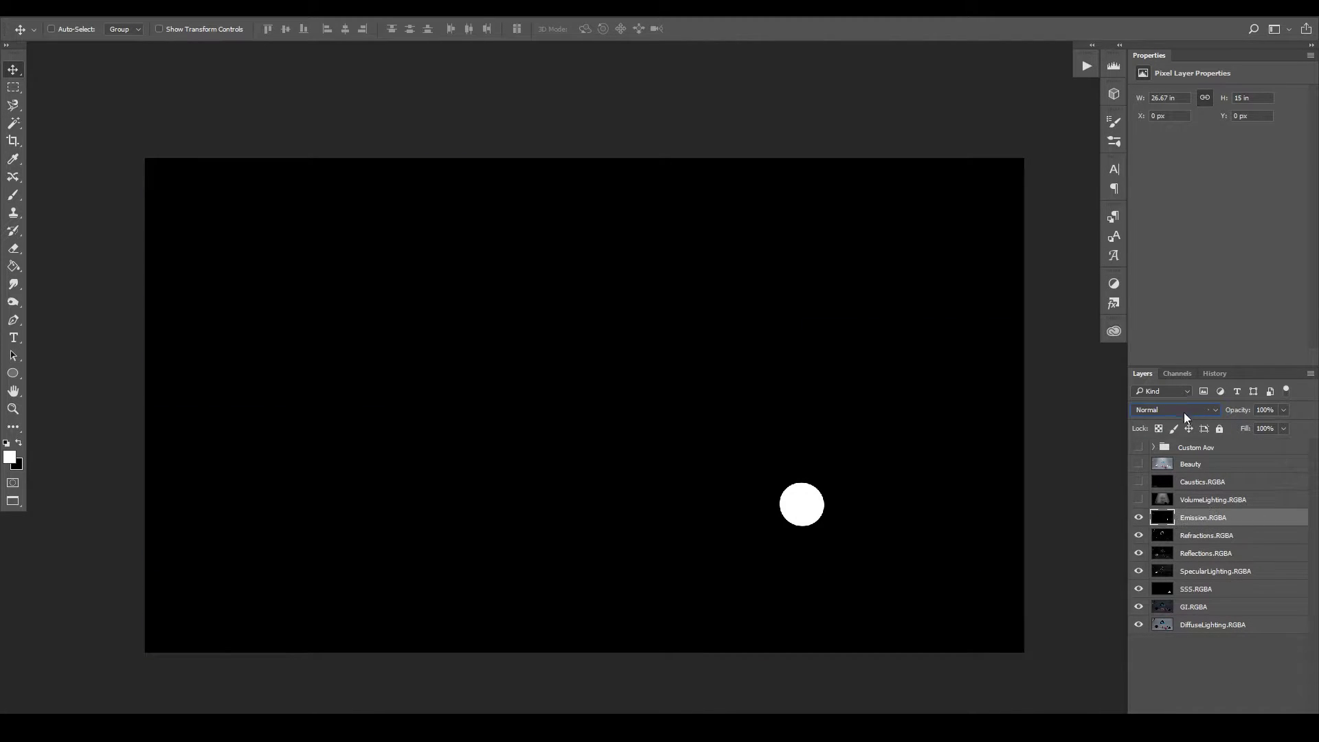
click(1184, 410)
click(1162, 520)
Show the VolumeLighting layer and set its blend mode to Linear Dodge (Add)
click(1138, 499)
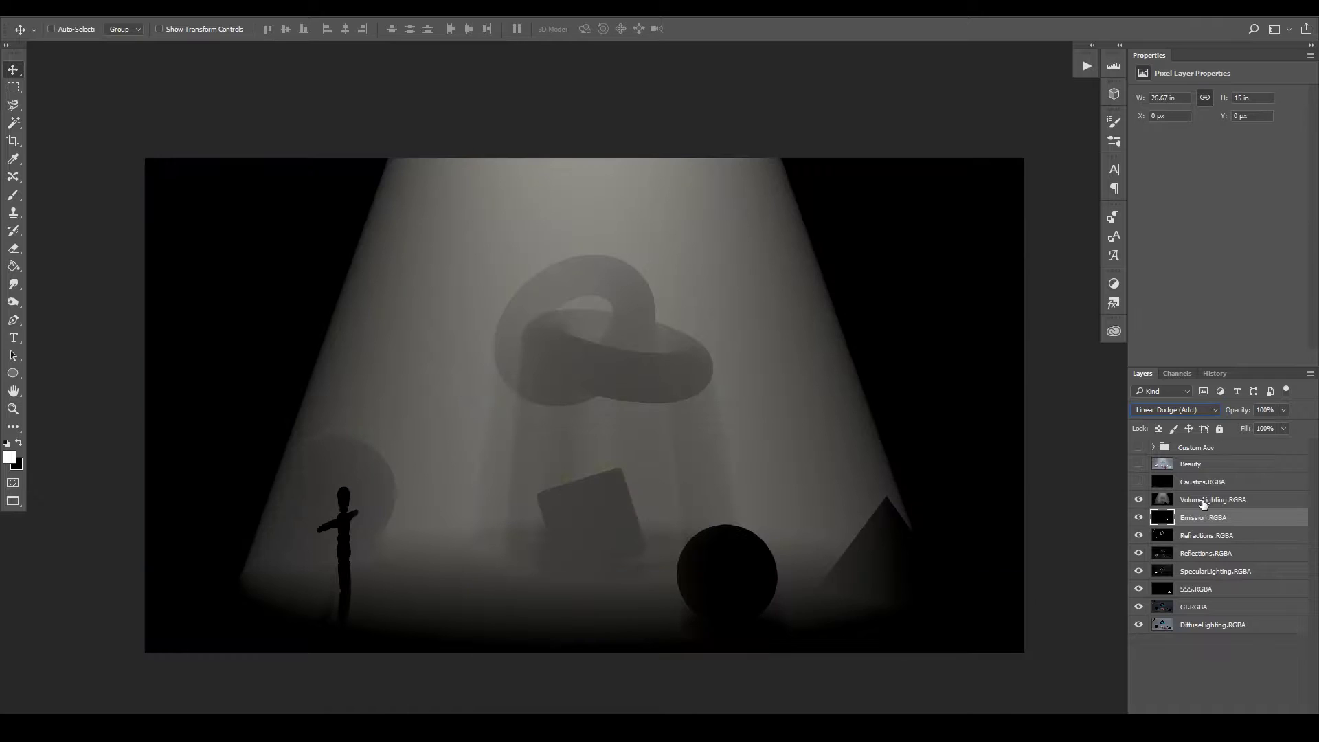
click(1210, 500)
click(1176, 411)
click(1182, 520)
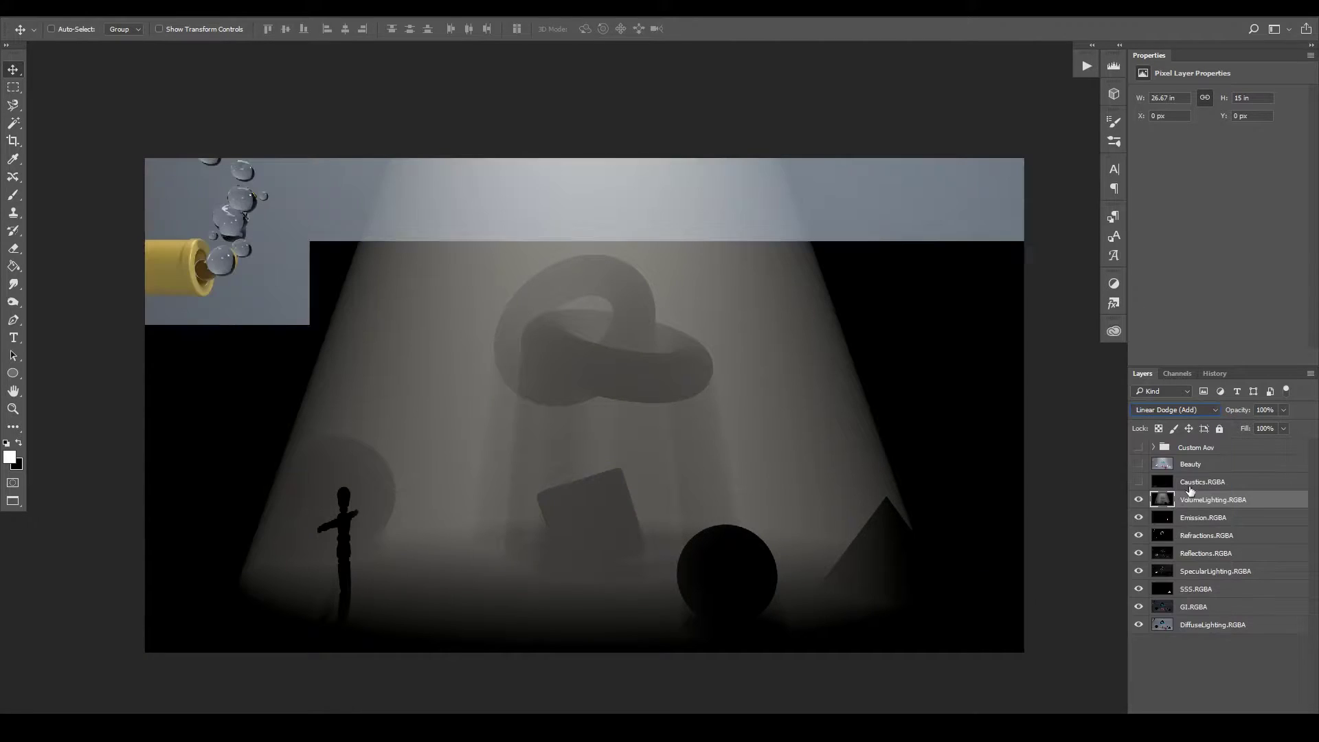
Show the Caustics layer and set its blend mode to Linear Dodge (Add)
click(1182, 483)
click(1139, 481)
click(1177, 410)
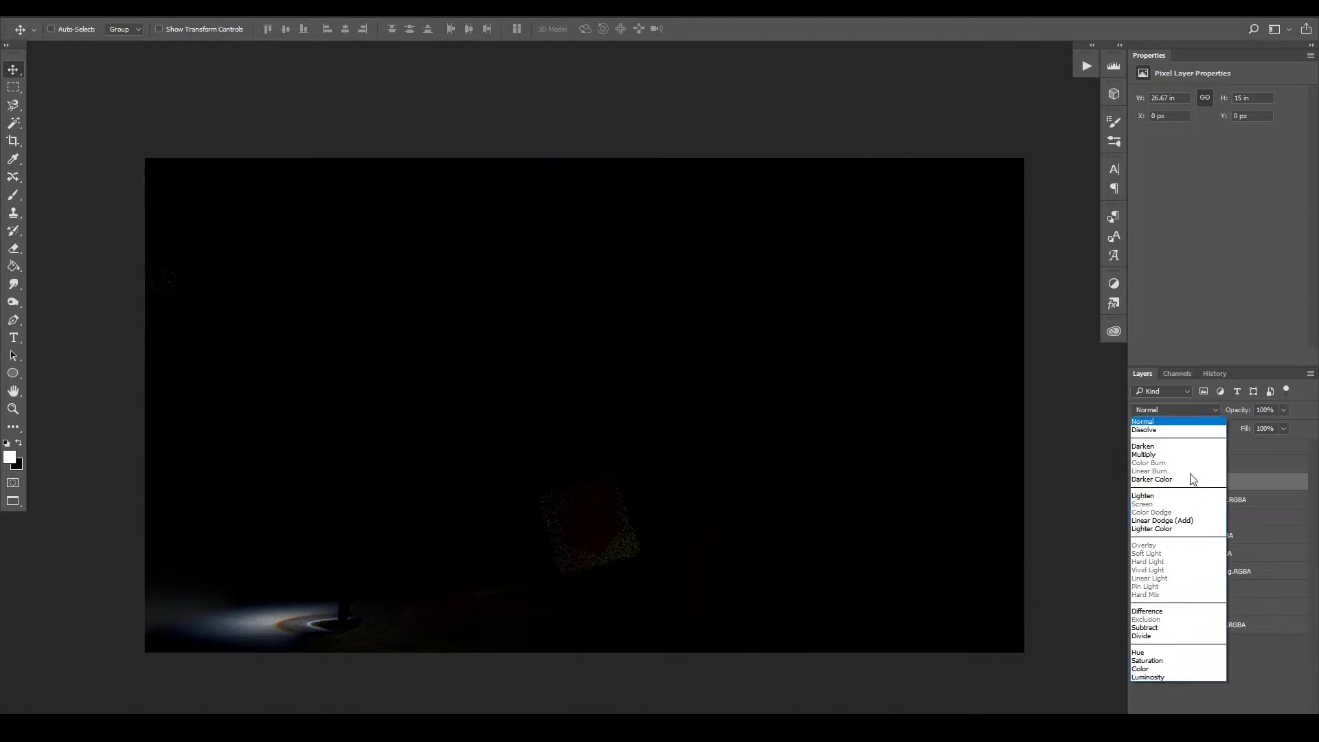
click(1182, 520)
Compare the Beauty layer with the rebuilt passes around the metal sphere and glass figure by toggling its visibility
mouse_move(802, 446)
mouse_down()
mouse_move(783, 447)
mouse_move(793, 466)
mouse_up()
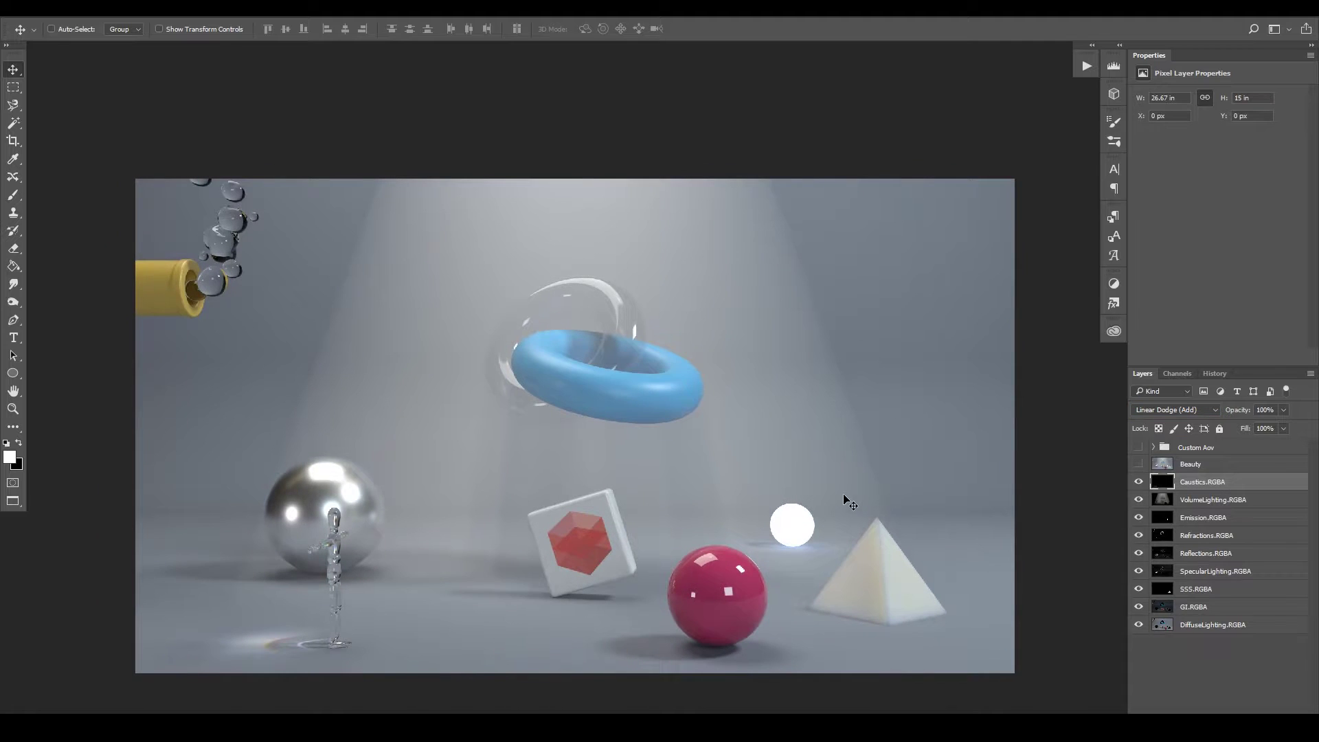
key(ctrl+plus)
drag(621, 465, 822, 363)
drag(319, 545, 536, 415)
click(1139, 464)
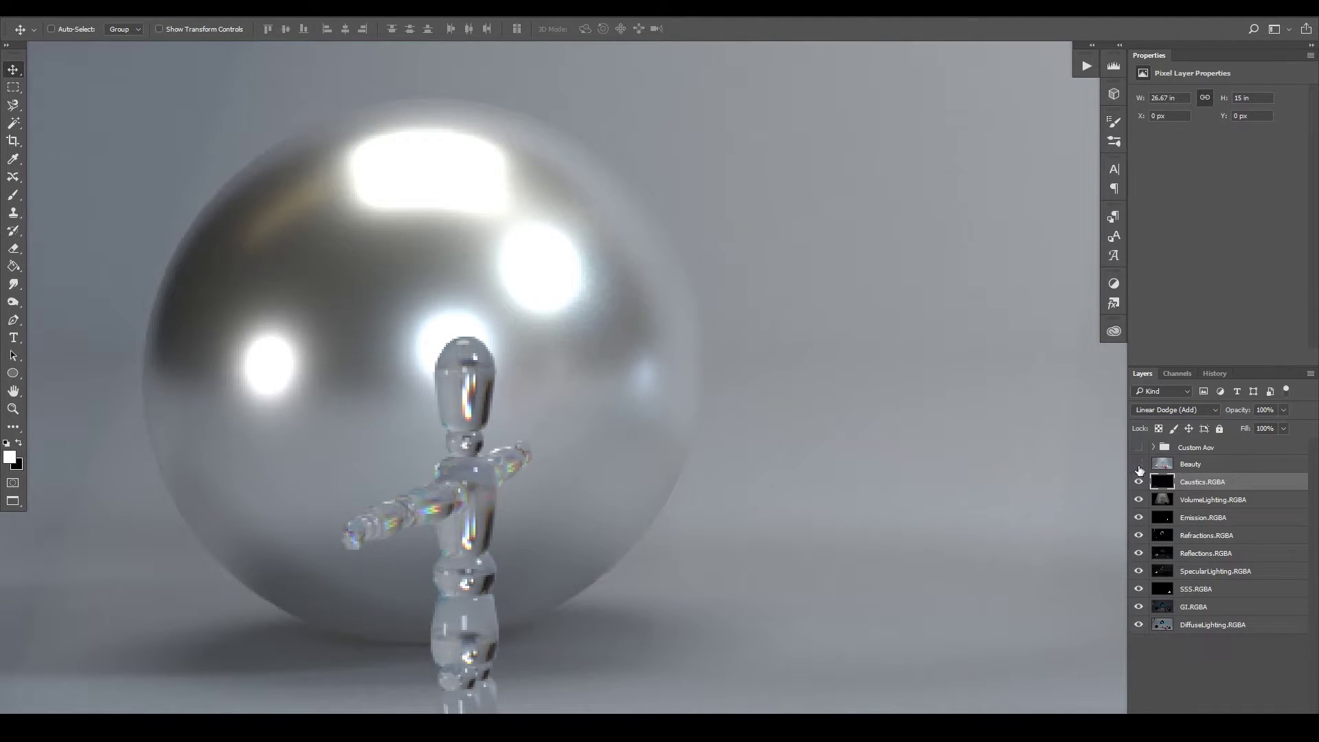
click(1207, 465)
scroll(484, 426, up, 3)
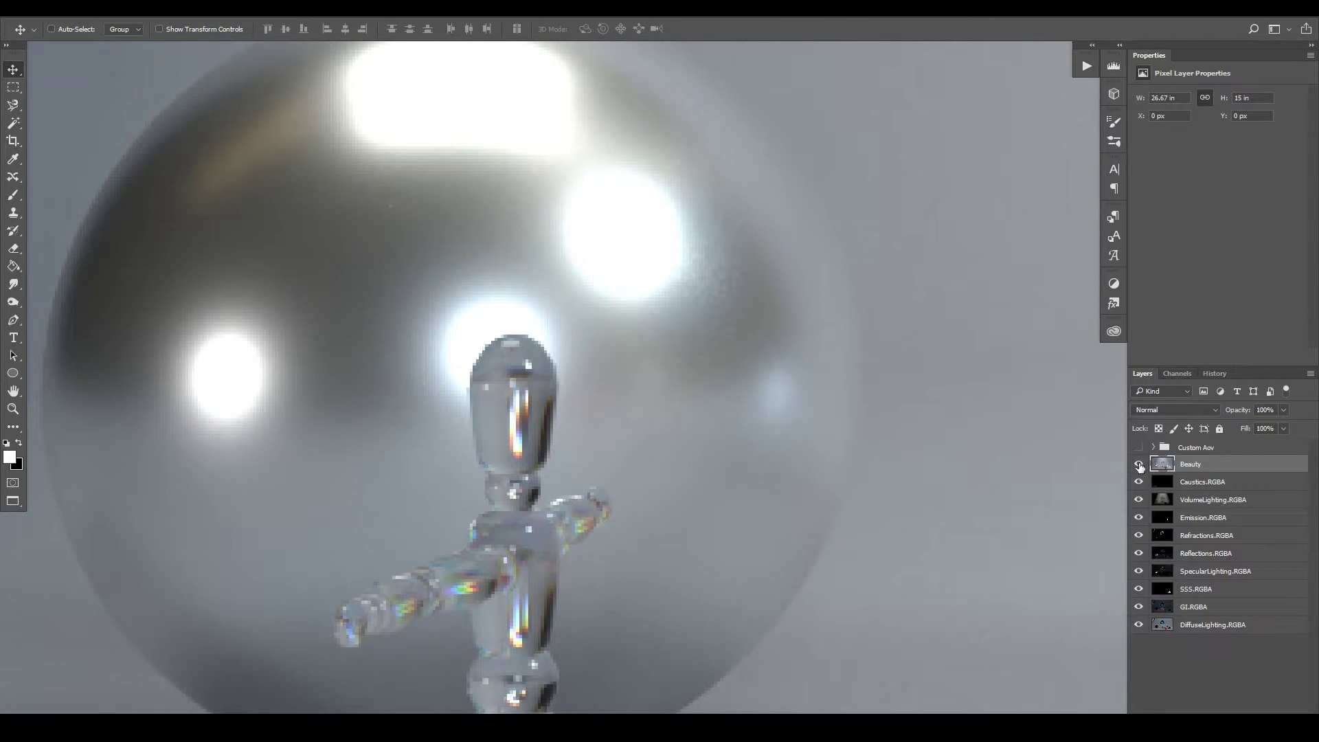
click(1140, 466)
click(1139, 465)
click(1139, 465)
click(1139, 466)
drag(1025, 383, 866, 398)
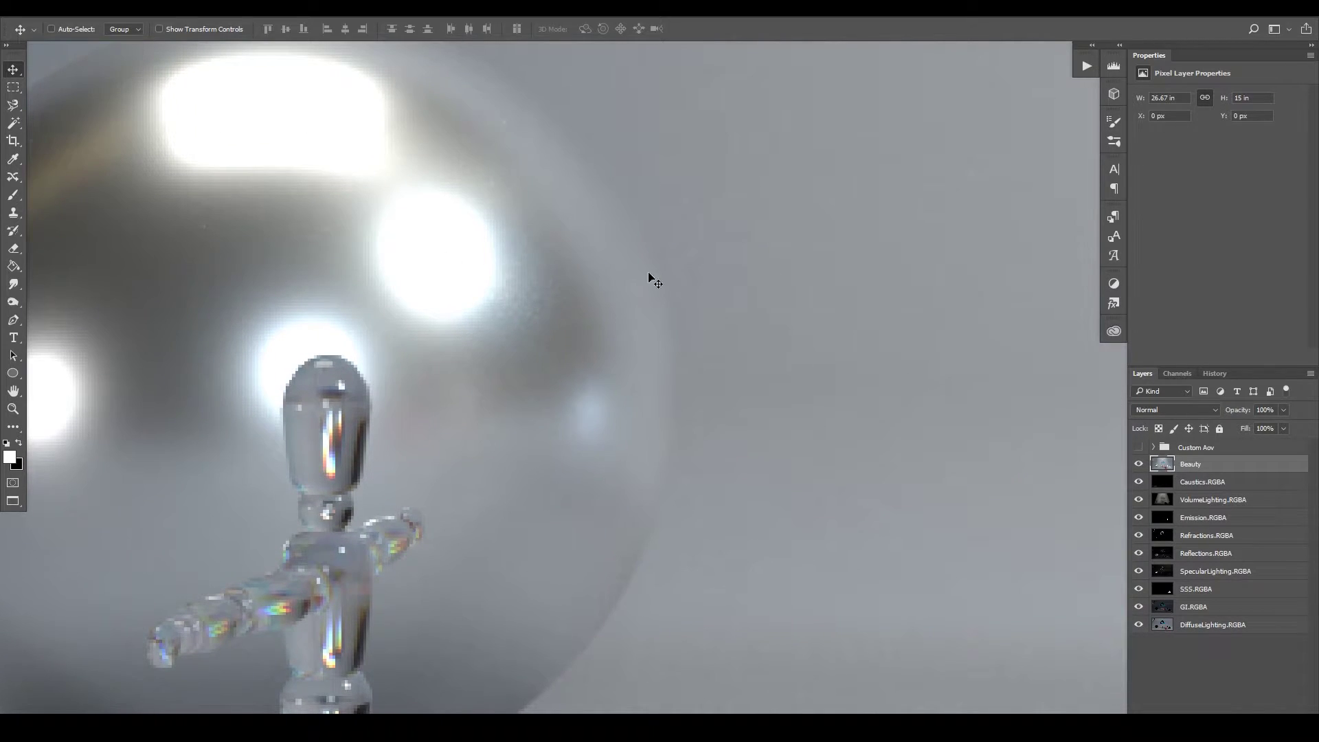
Compare the Beauty layer with the rebuilt passes on the pink sphere by toggling its visibility
scroll(888, 432, down, 8)
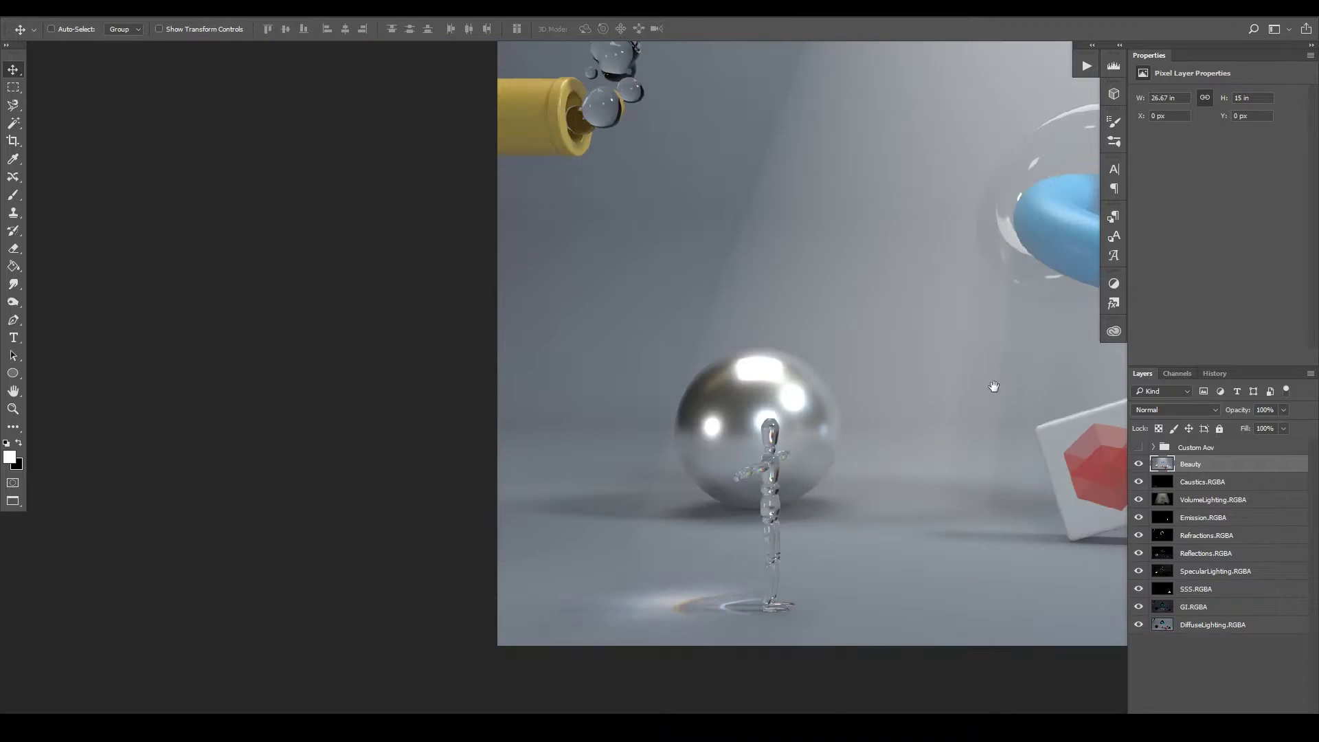
drag(1024, 385, 807, 420)
scroll(624, 436, down, 2)
scroll(829, 492, up, 7)
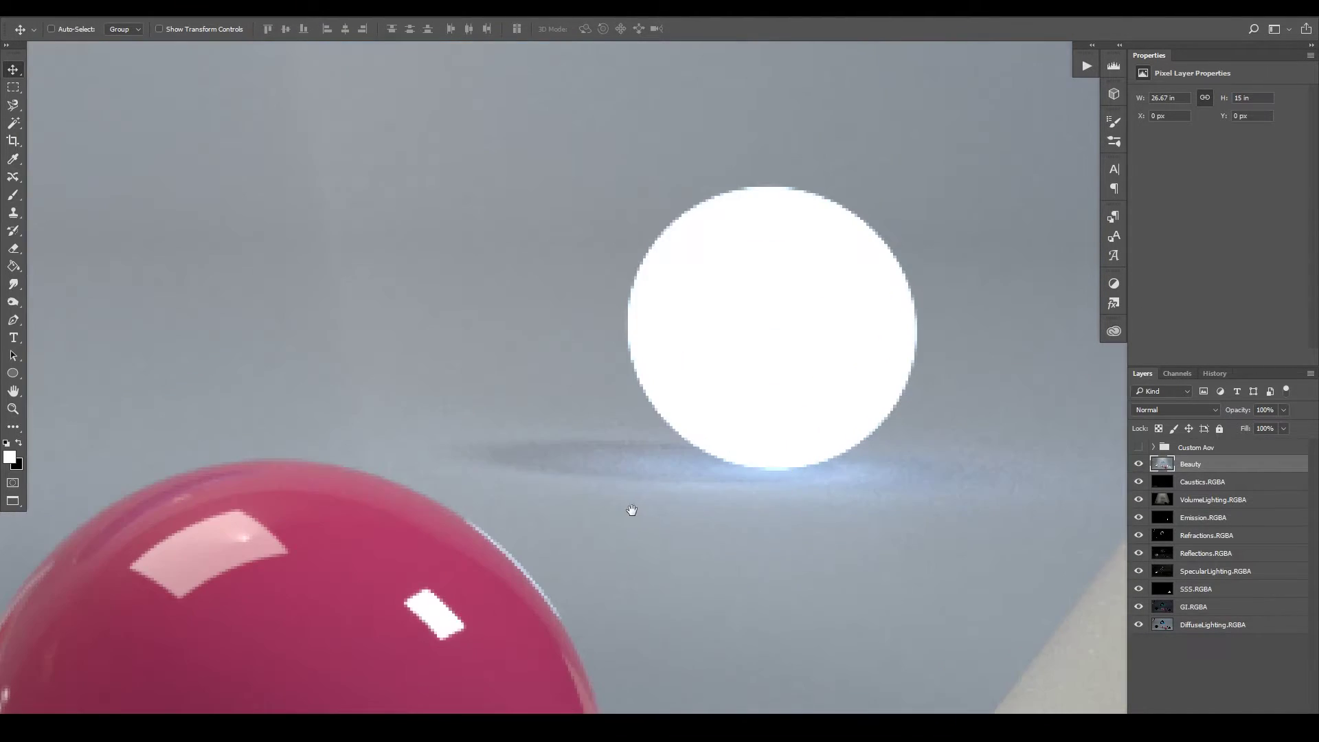
drag(633, 510, 907, 332)
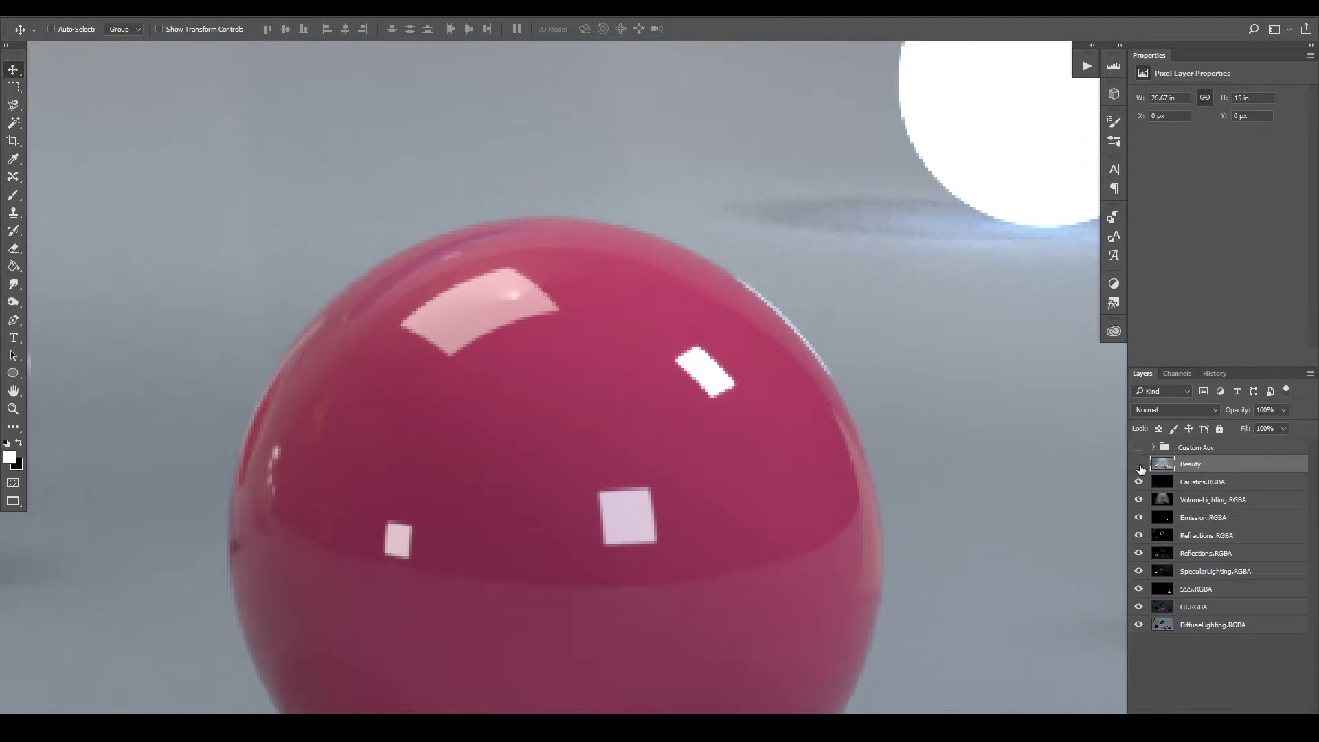
click(1140, 466)
click(1140, 467)
click(1140, 467)
click(1140, 467)
click(1141, 468)
click(1140, 467)
Hide the Beauty layer with the whole image in view, leaving the combined passes on display
drag(793, 335, 842, 507)
scroll(836, 471, down, 4)
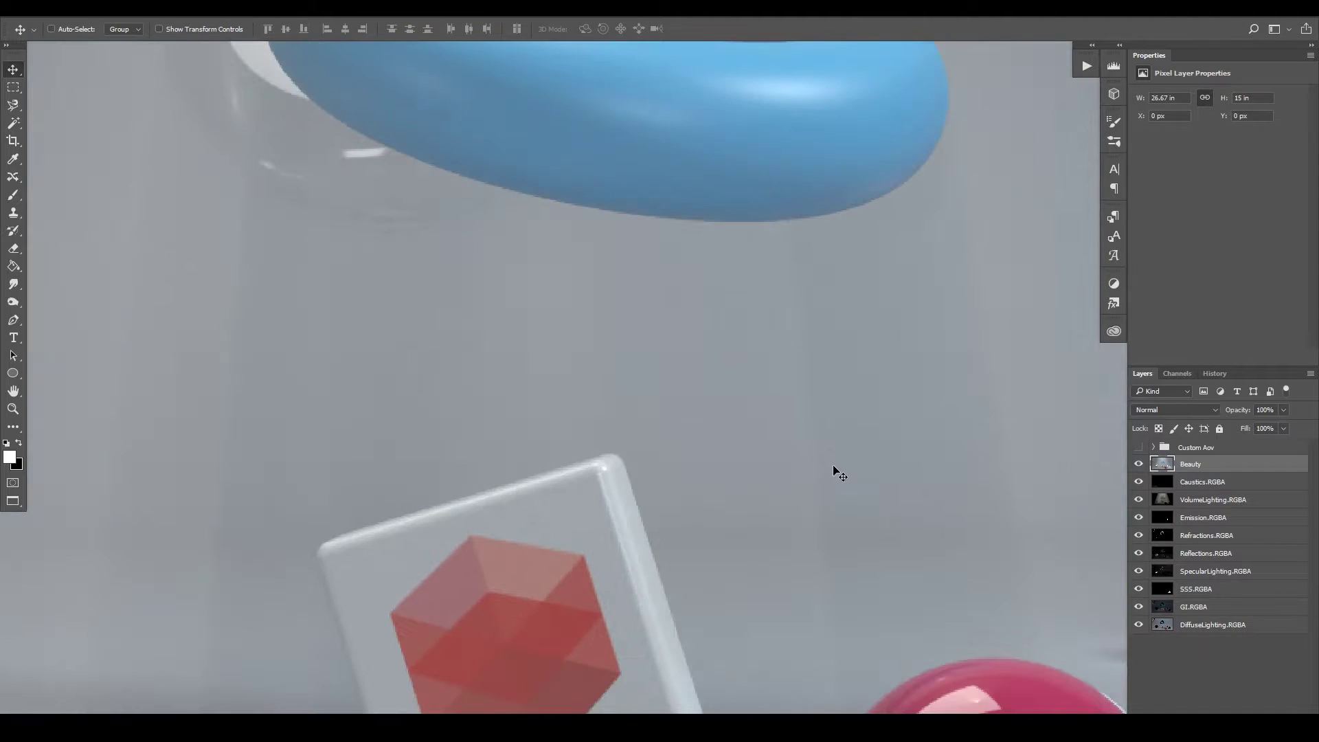
key(ctrl+1)
scroll(833, 469, down, 3)
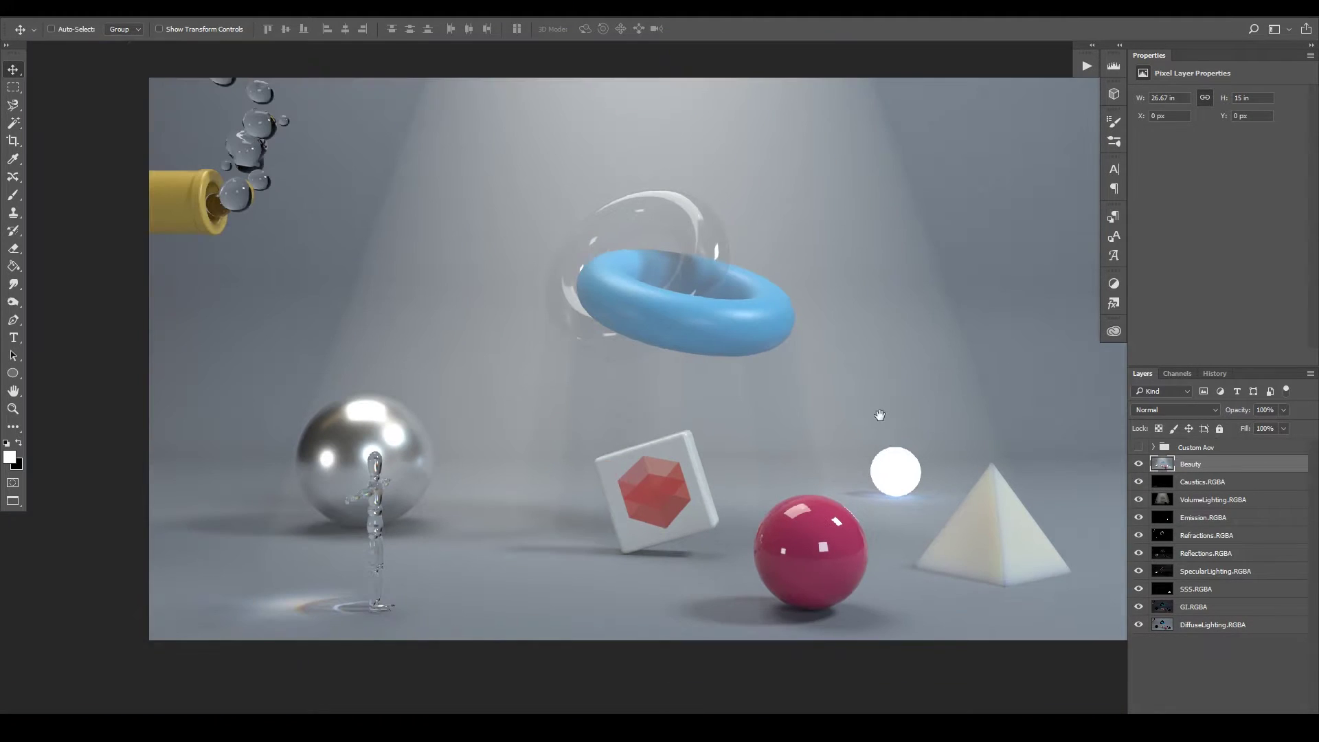
drag(880, 415, 774, 469)
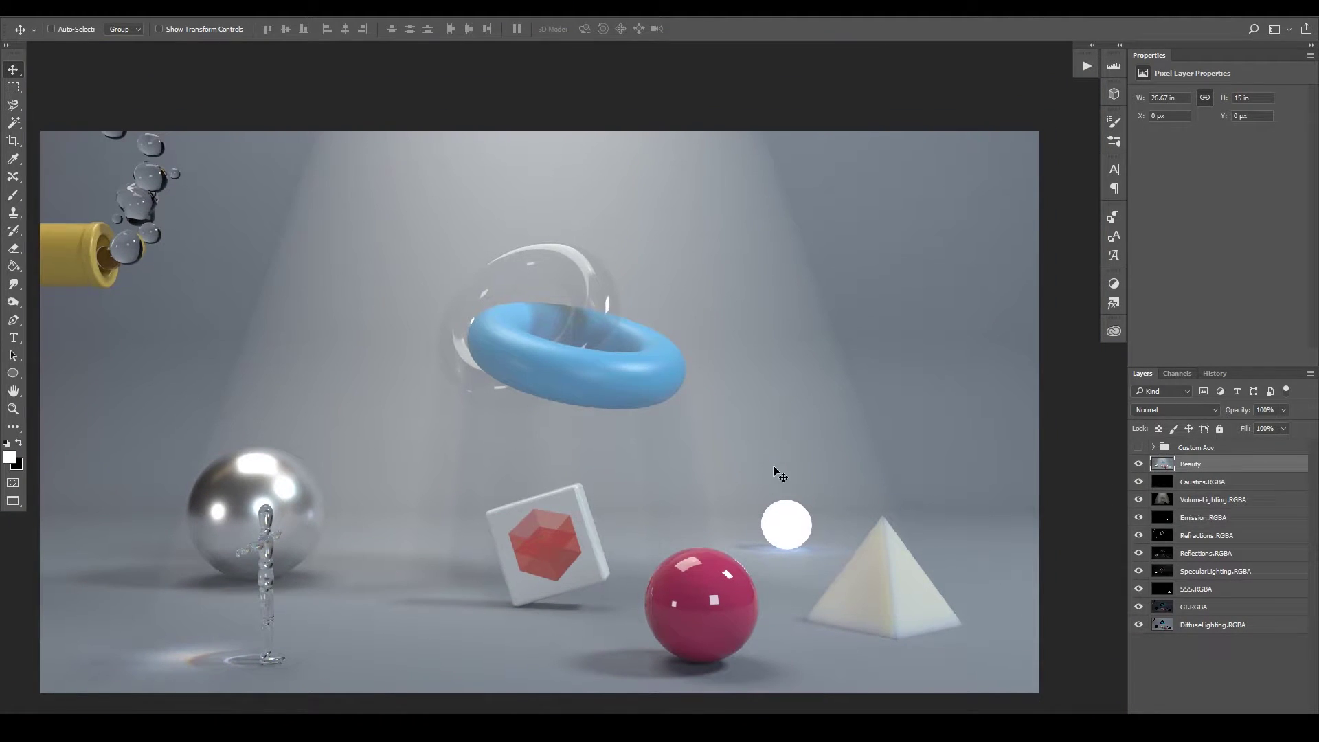
click(1140, 463)
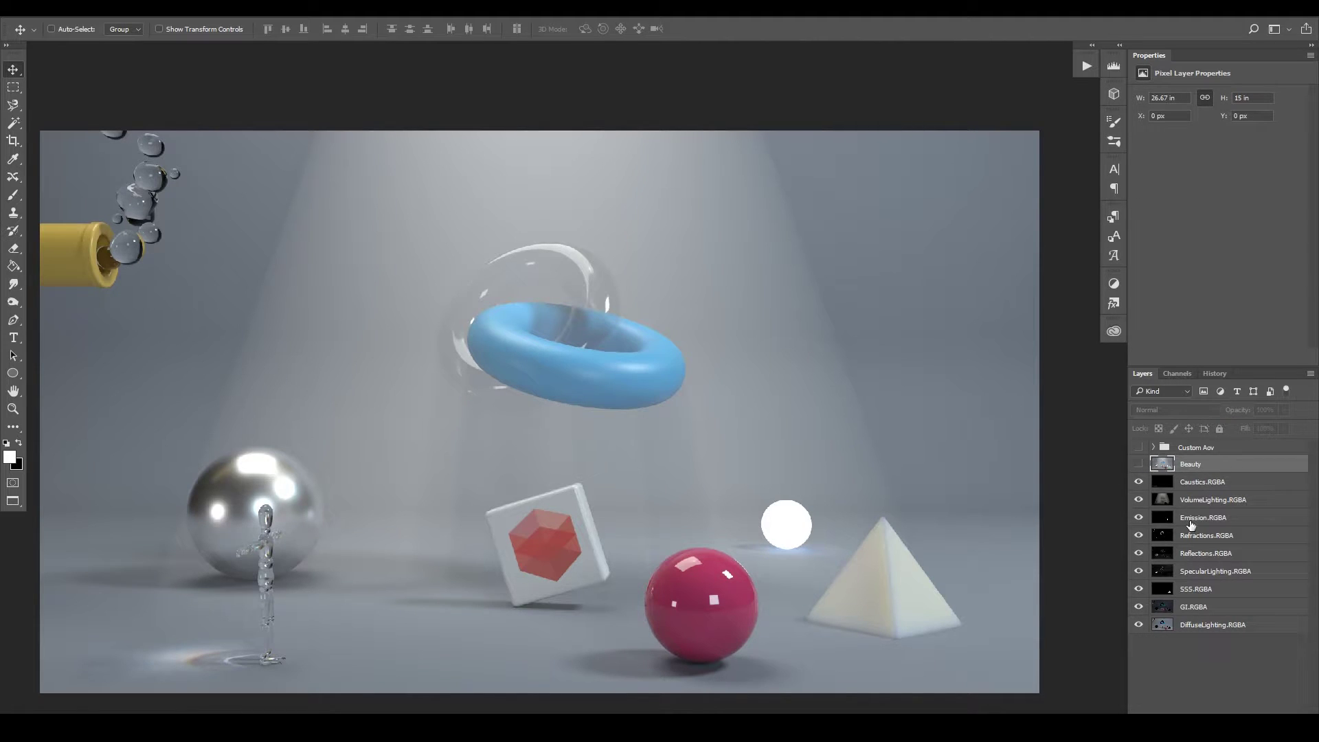
Check what the SSS, VolumeLighting and Caustics passes each contribute by hiding and showing them one at a time
click(1139, 590)
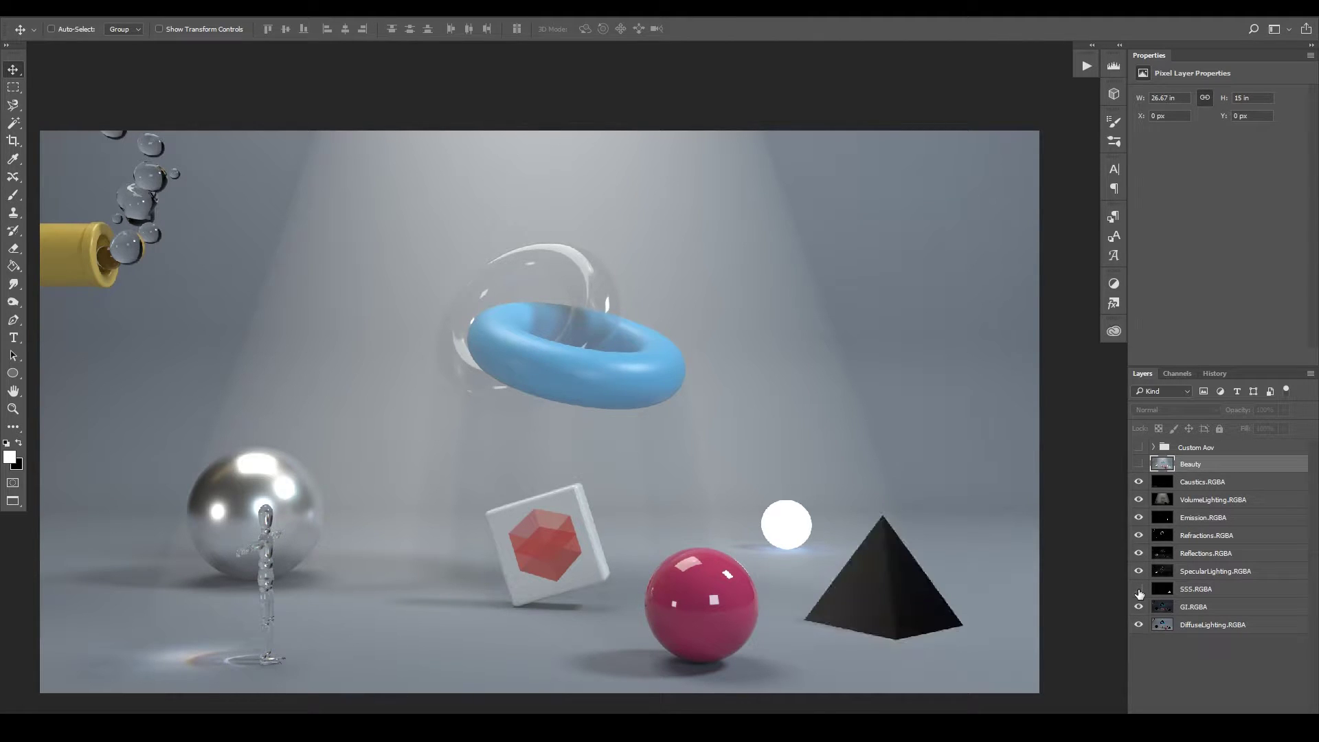
click(1138, 590)
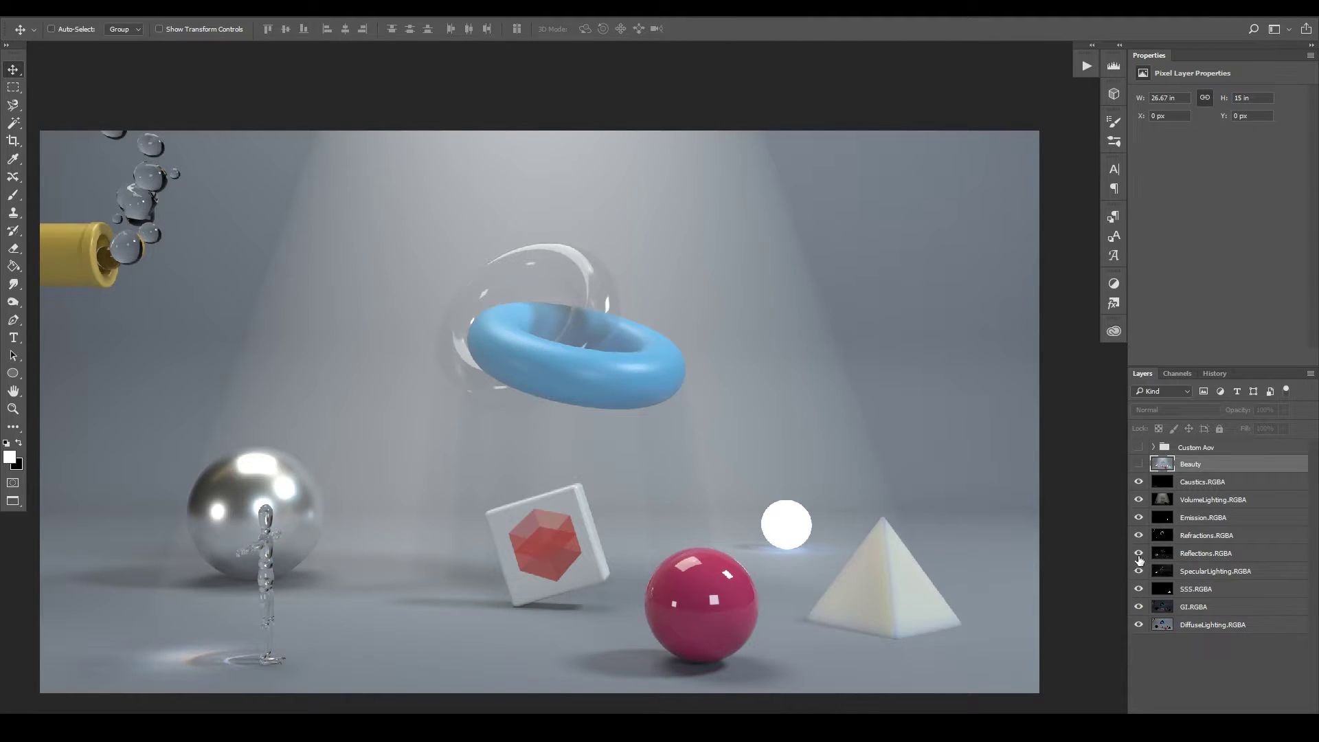
click(1139, 500)
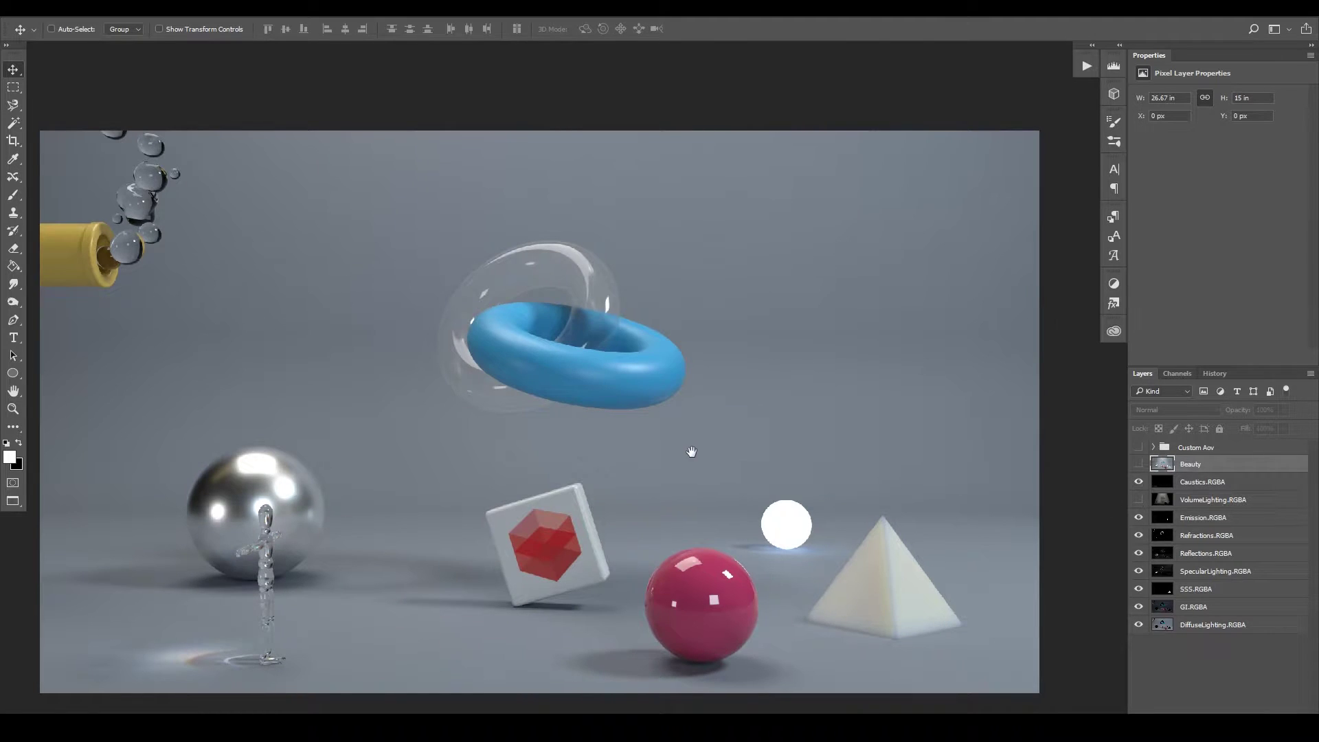
click(1139, 500)
click(1138, 482)
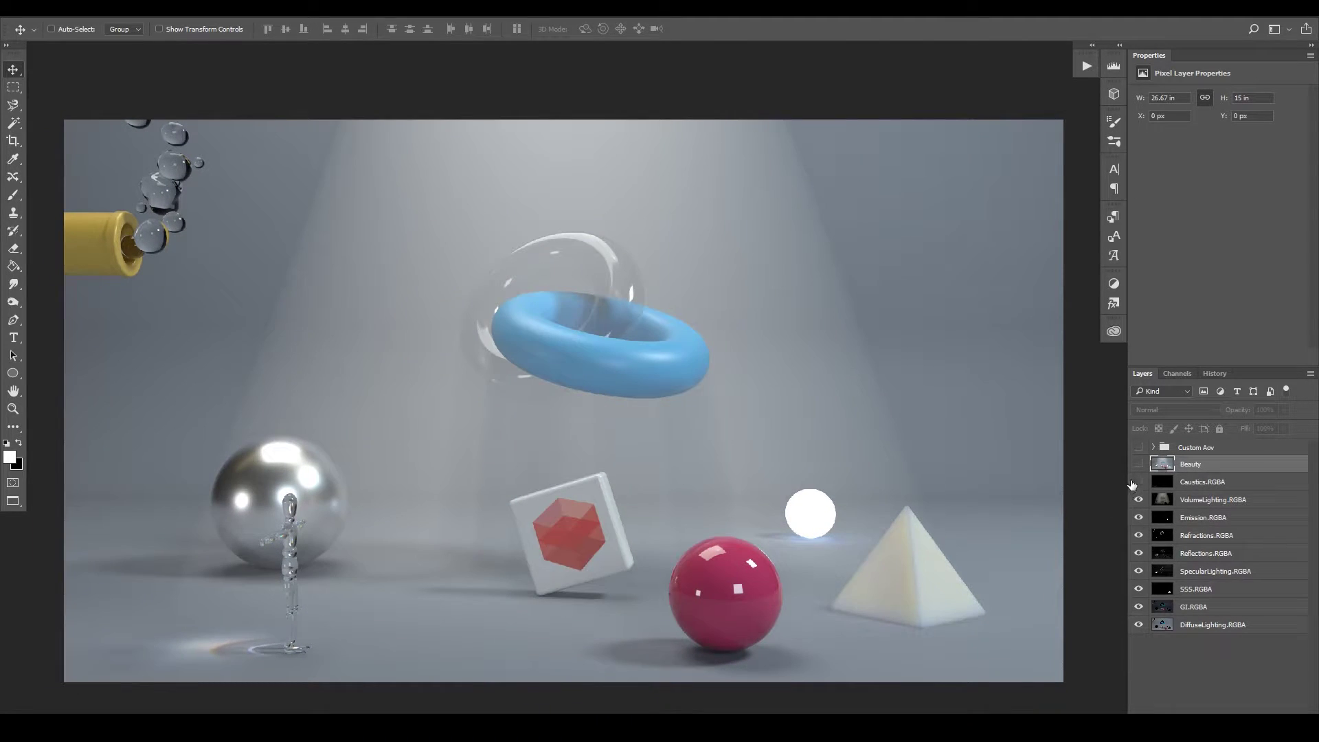
click(1139, 482)
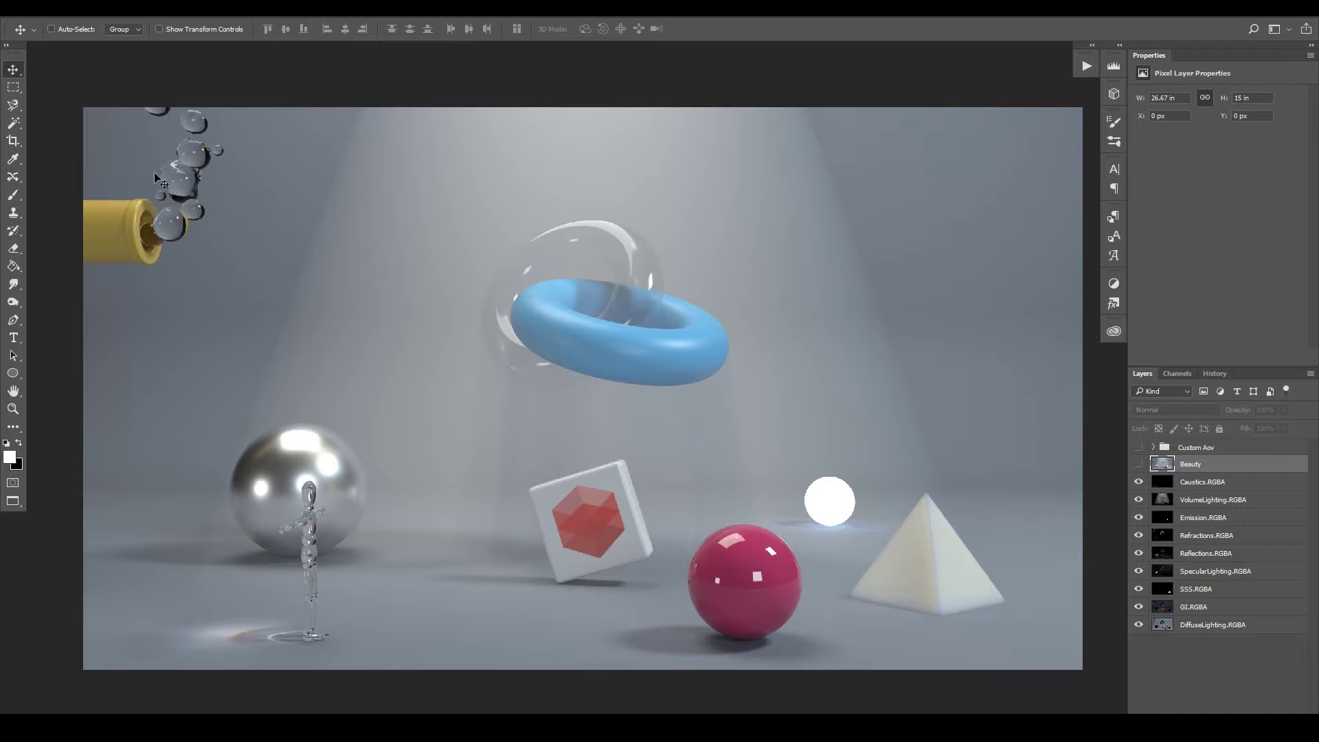
Clip an Exposure adjustment to the SSS layer with exposure +0.43 and gamma correction 0.91
click(1202, 591)
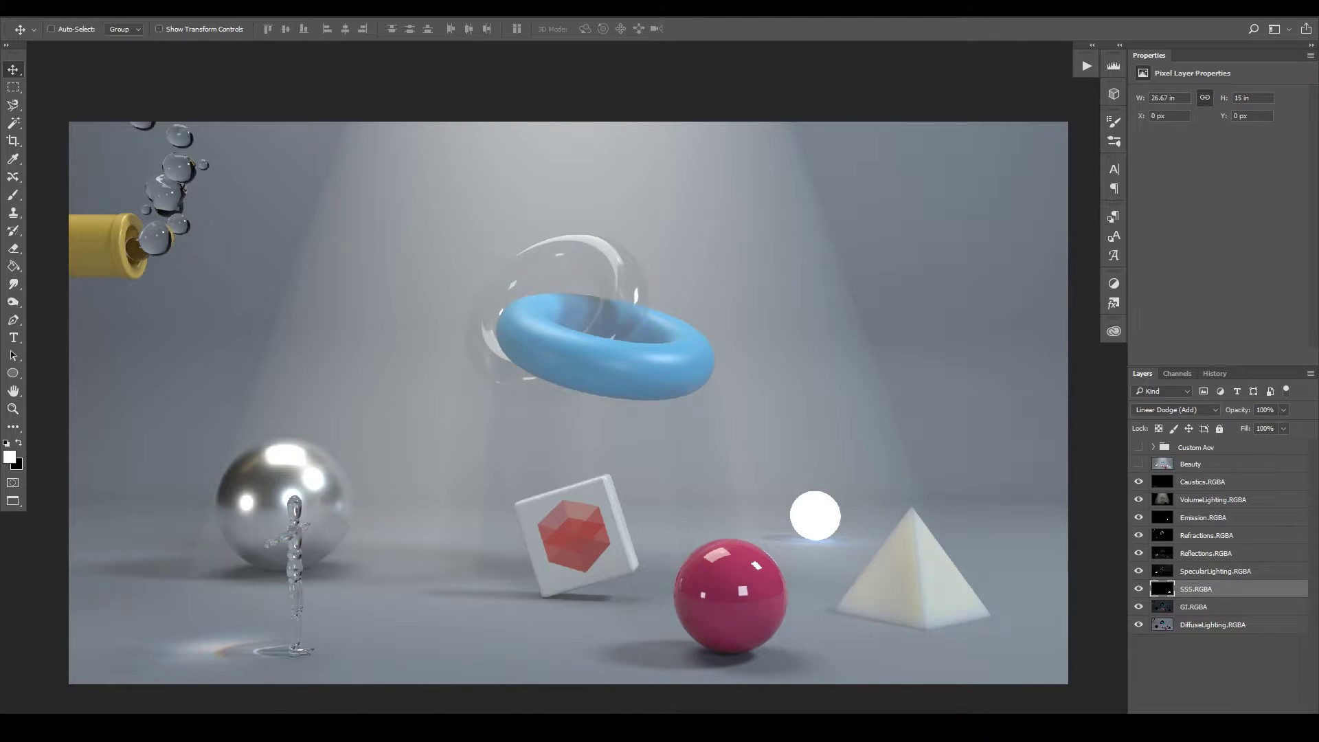
click(1224, 721)
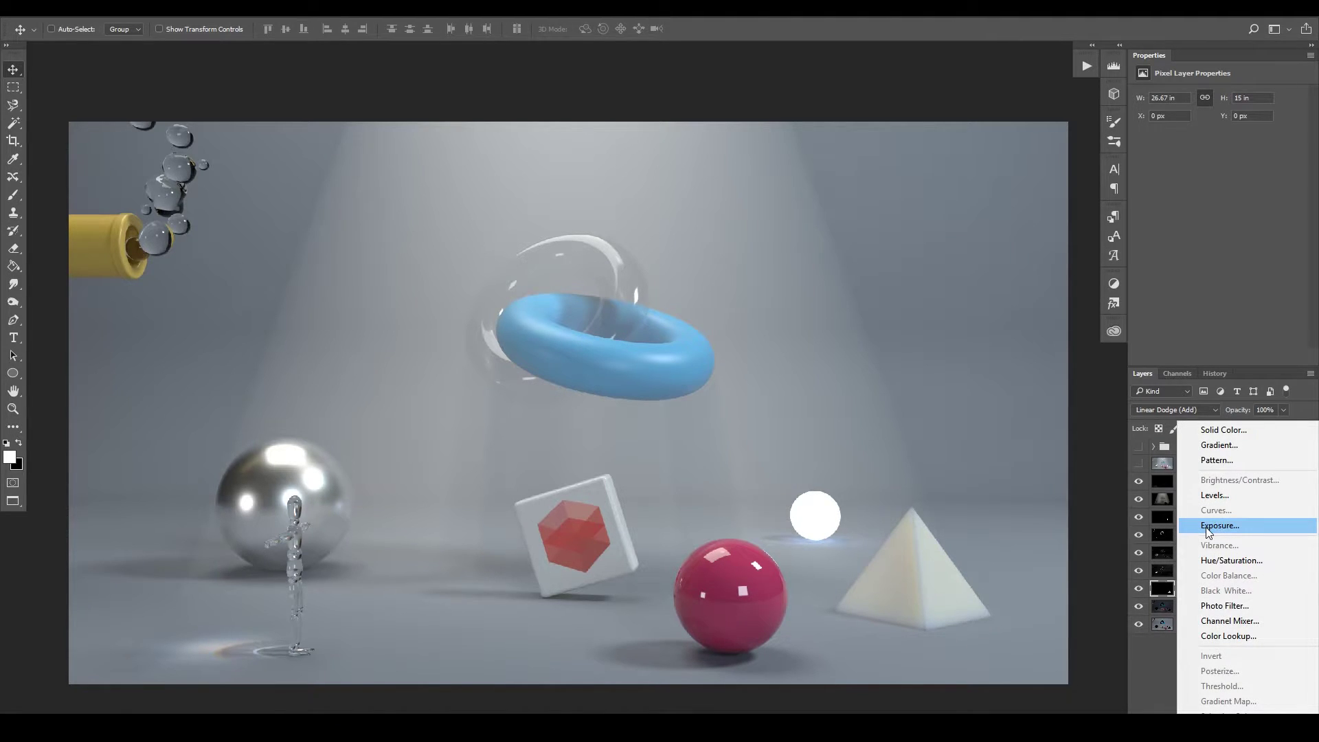
click(1220, 526)
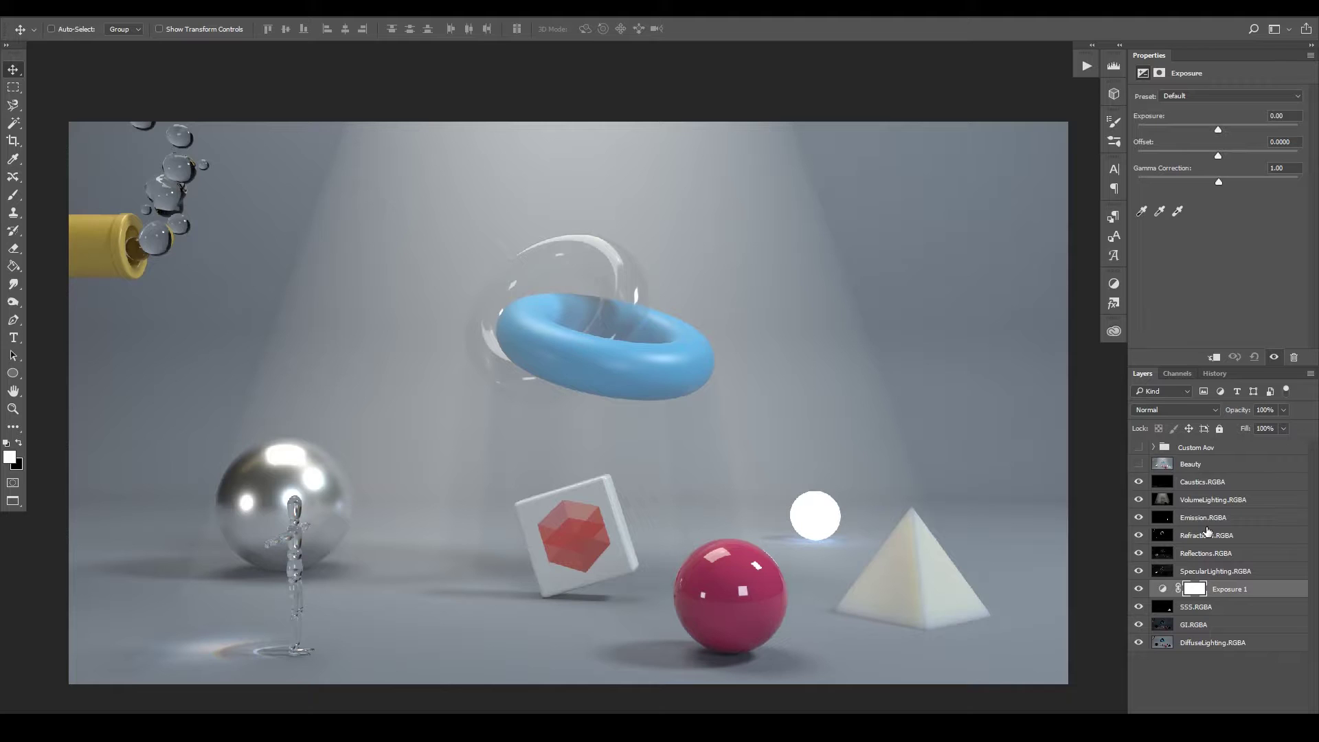
alt+click(1219, 596)
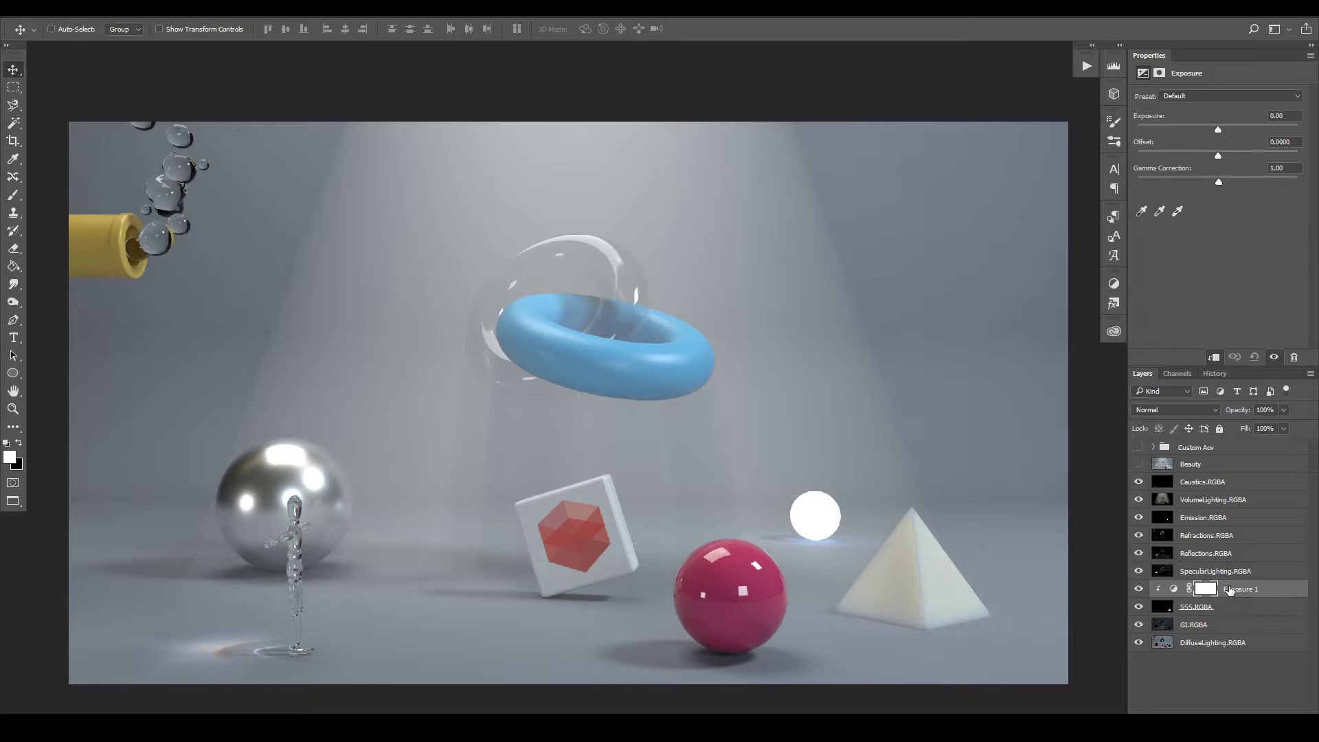
click(1280, 592)
drag(1219, 130, 1223, 129)
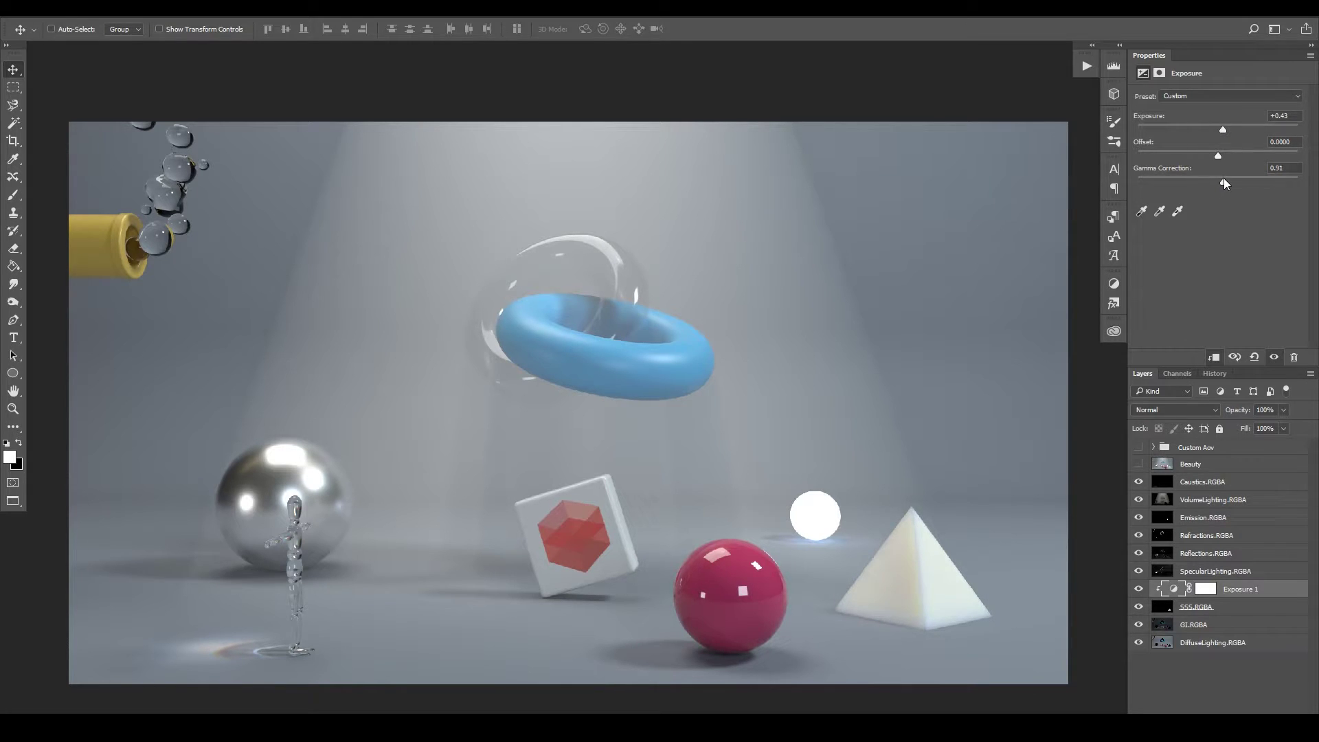
Compare the adjusted SSS on the pyramid with the original render by toggling the Beauty layer, leaving it hidden
click(1139, 467)
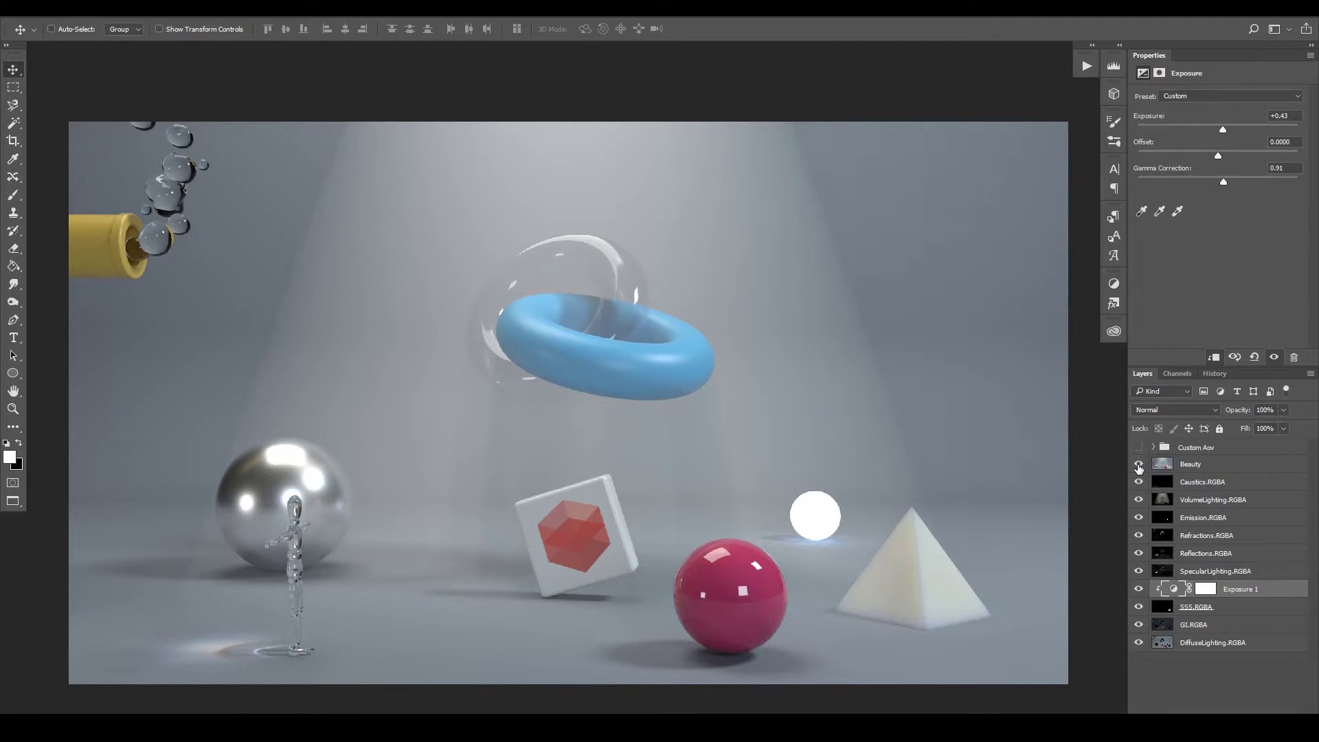
click(1139, 467)
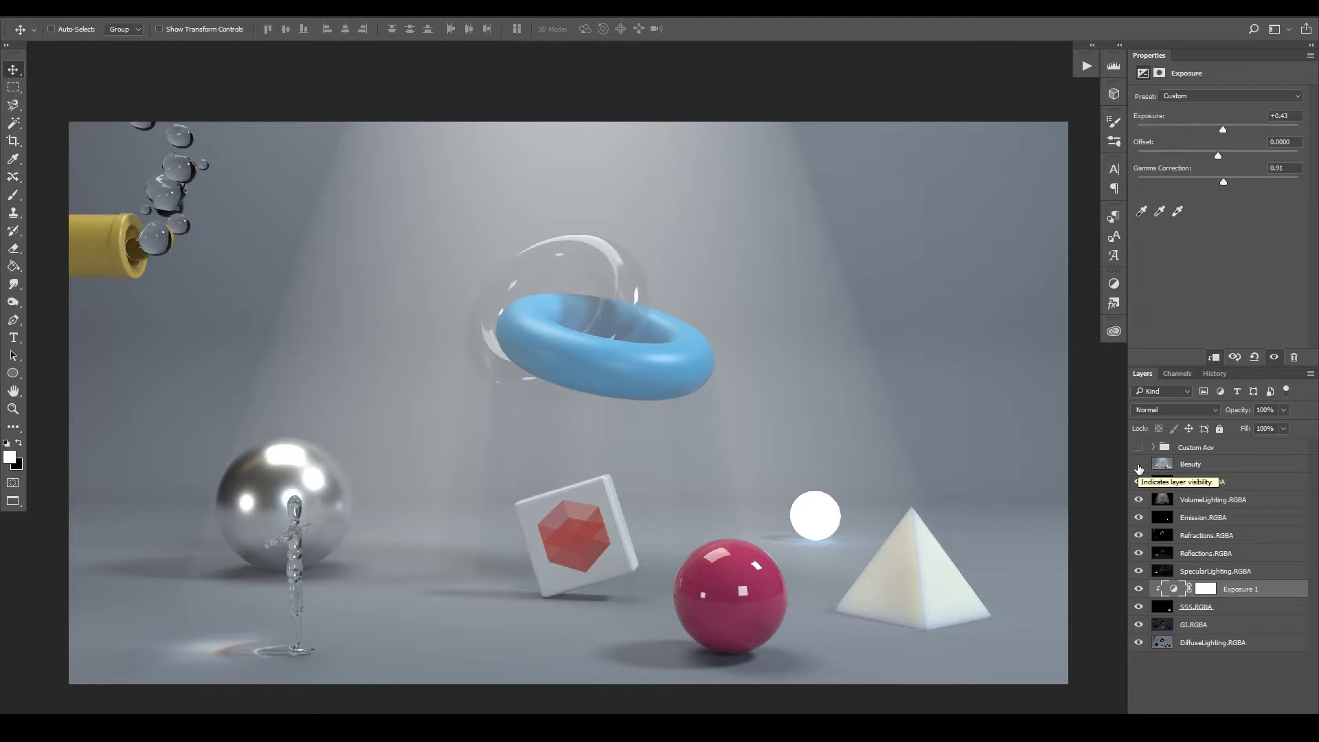
click(1138, 467)
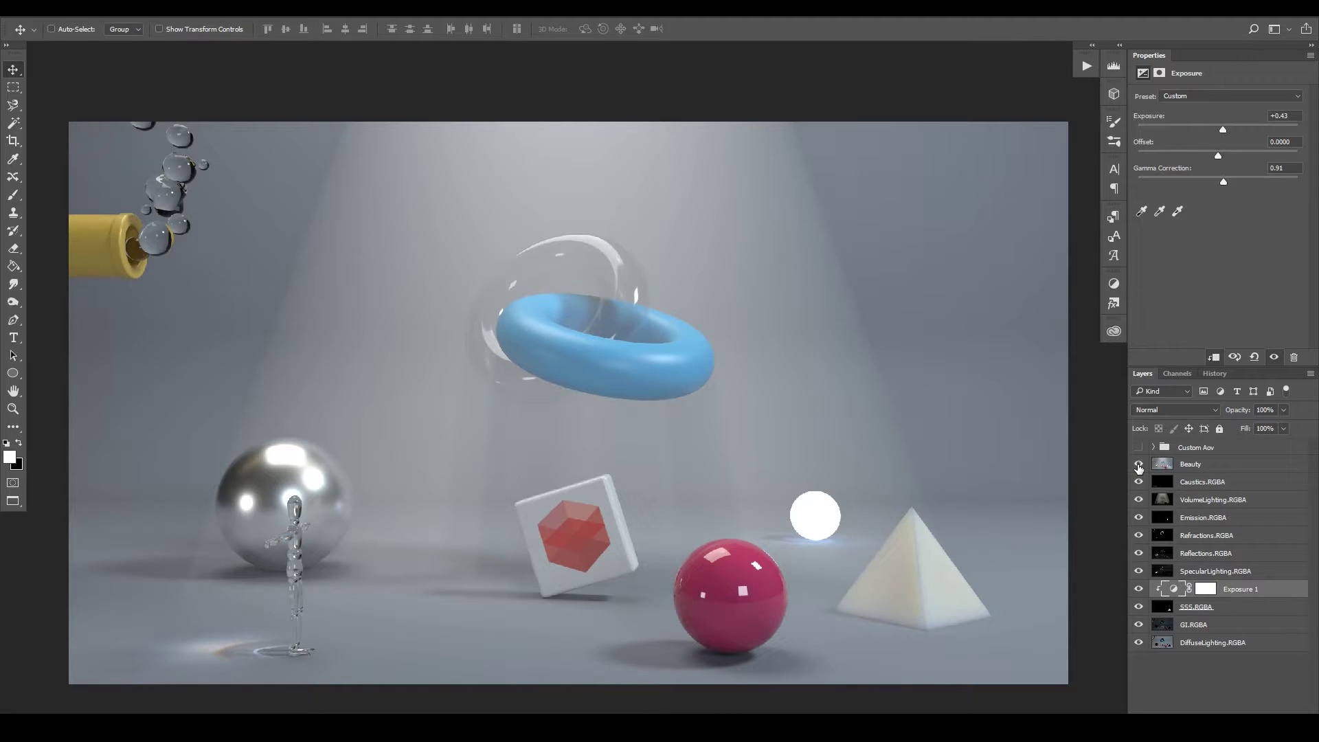
click(1139, 467)
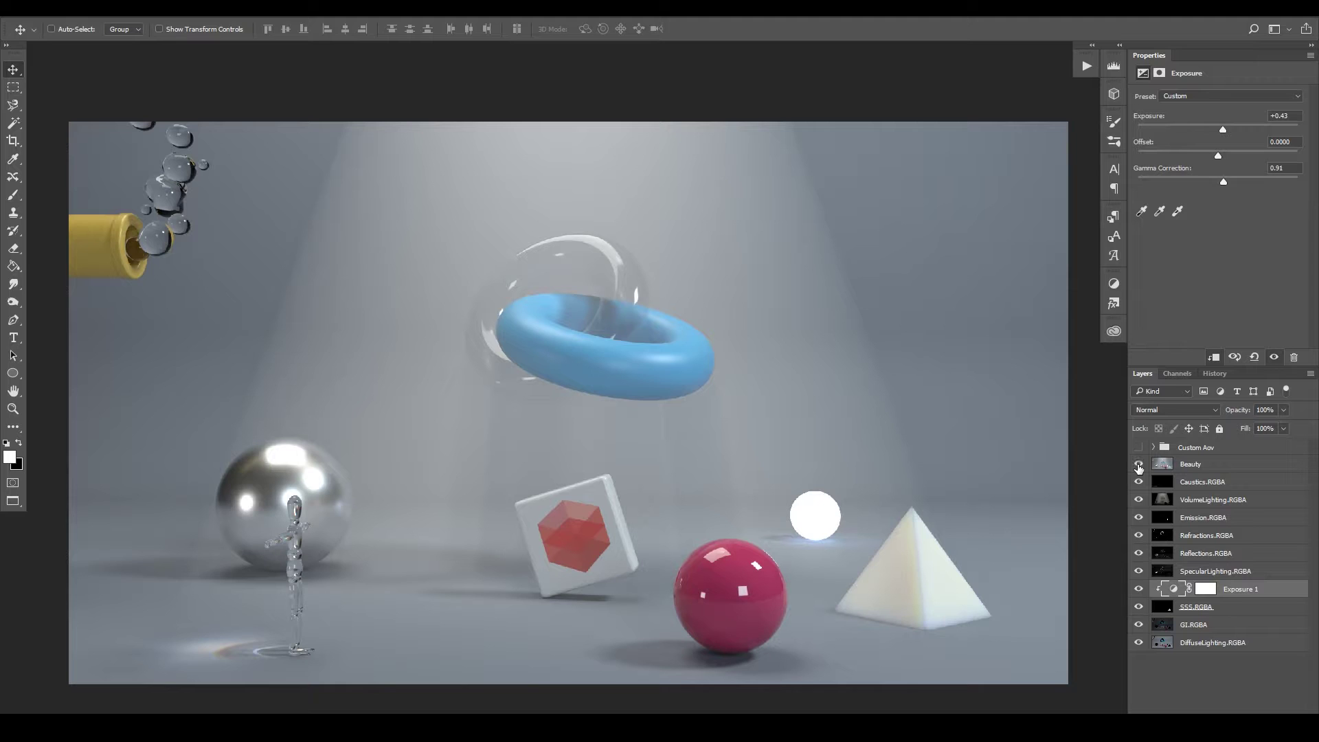
click(1139, 468)
drag(877, 487, 900, 492)
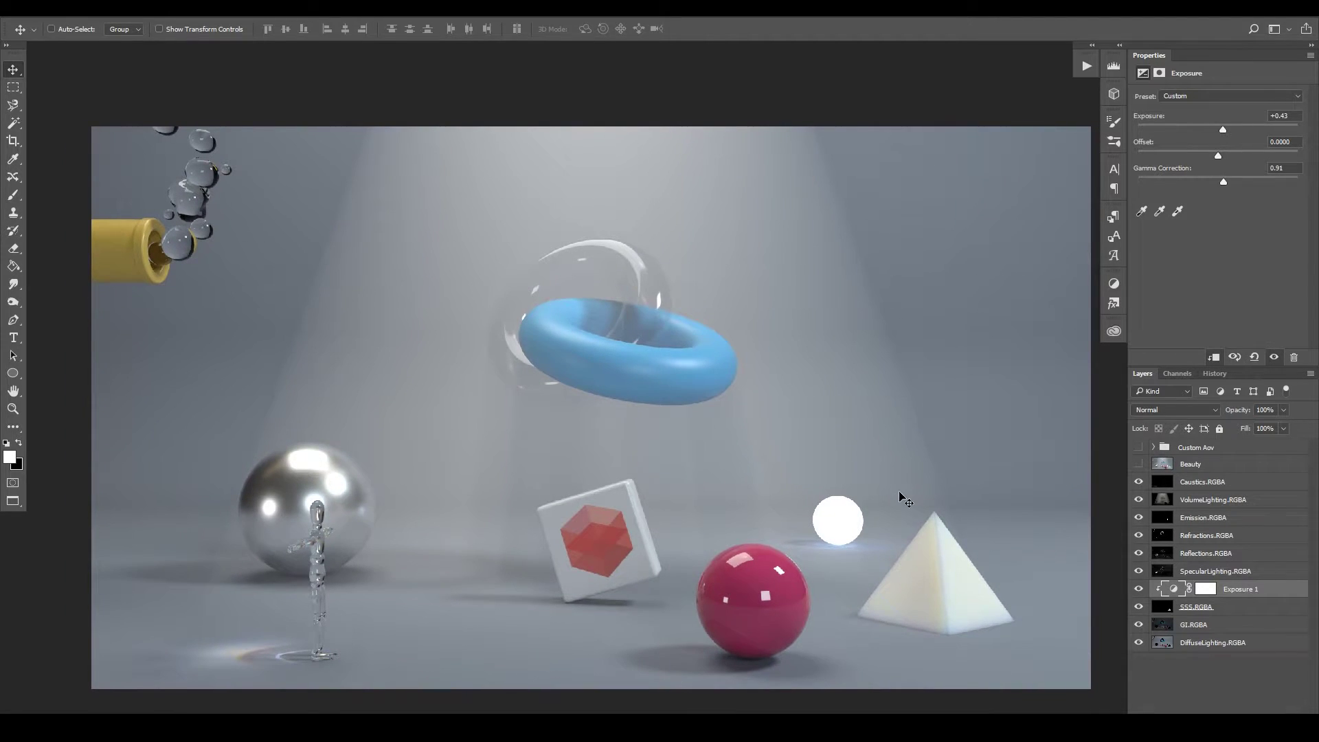
Clip an Exposure adjustment of +1.69 to the SpecularLighting layer and duplicate that adjustment
click(1234, 575)
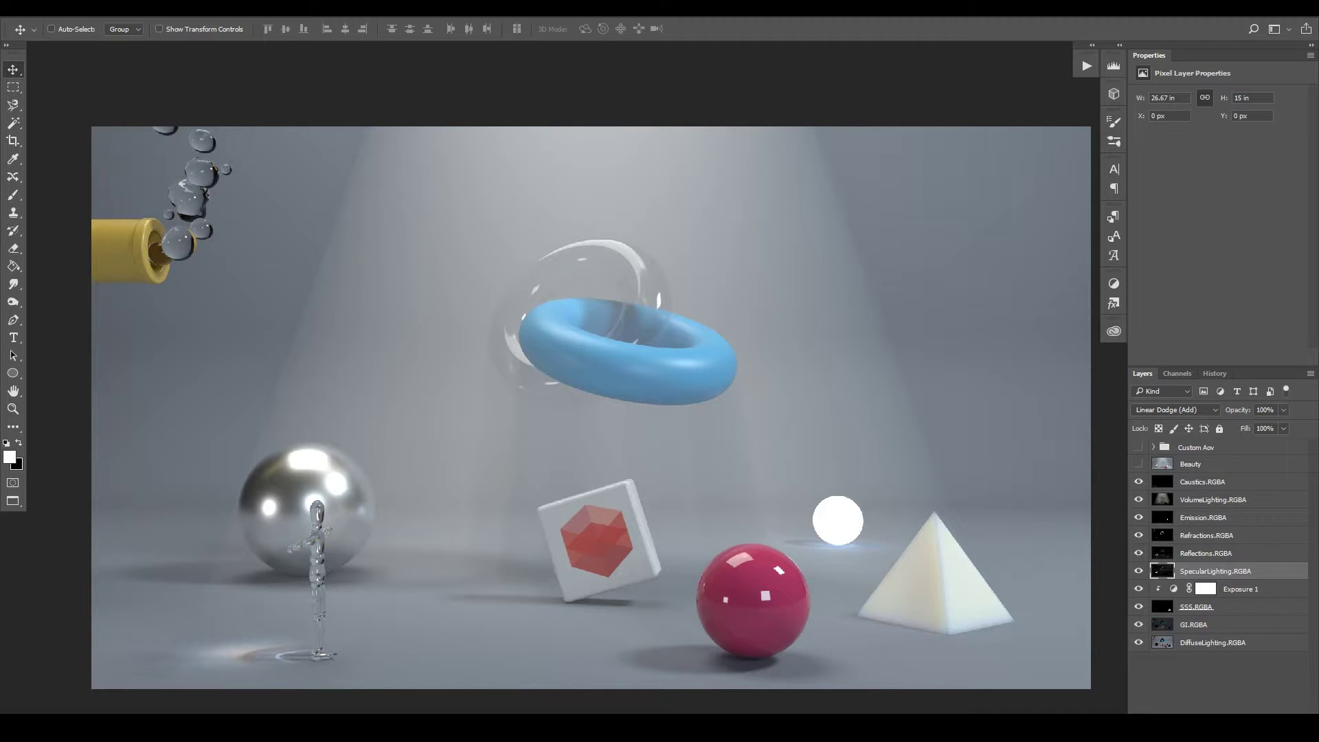
click(1199, 723)
click(1220, 526)
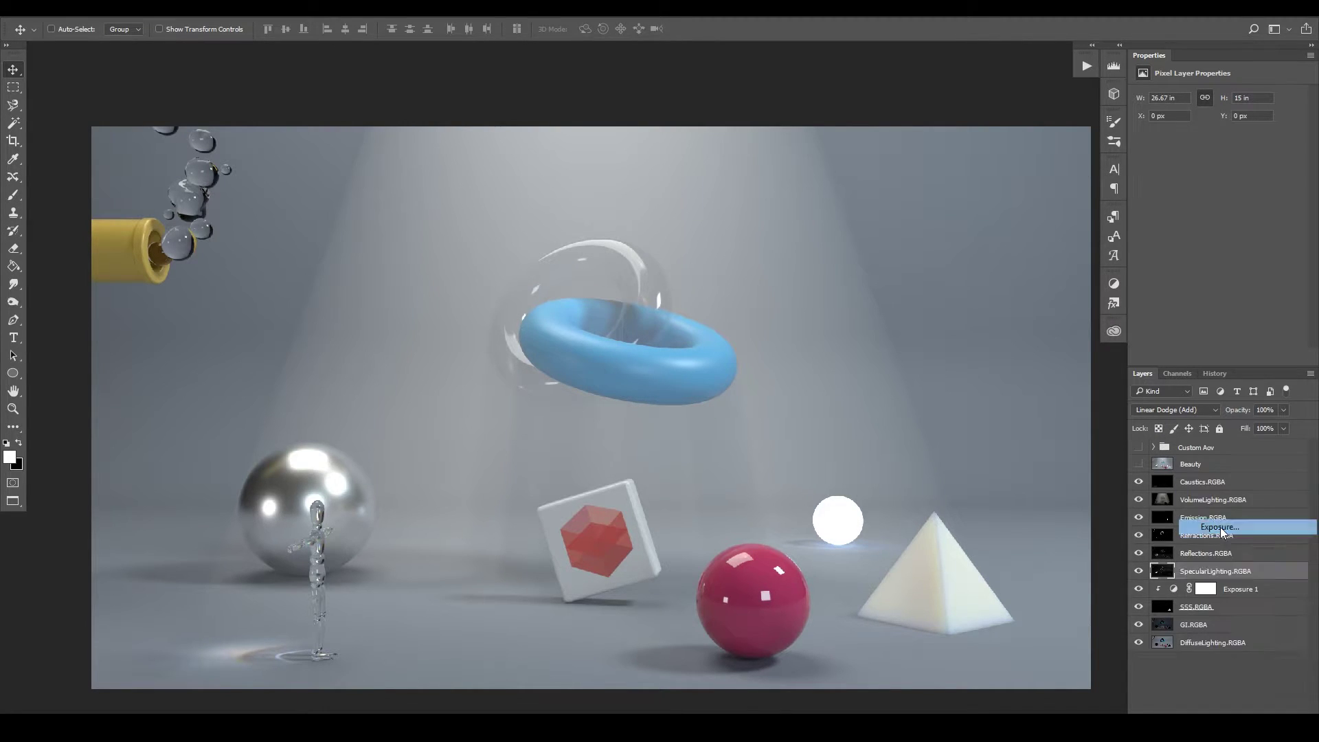
alt+click(1244, 581)
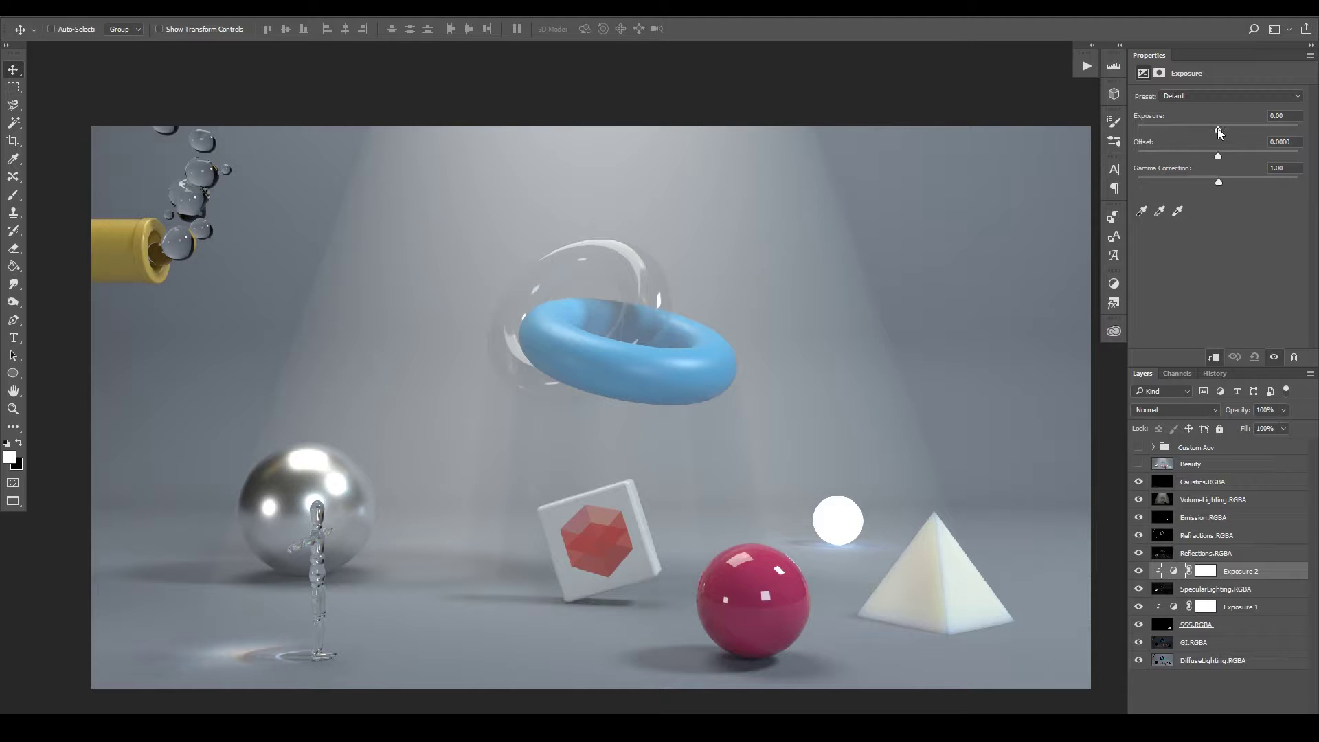
drag(1218, 128, 1235, 130)
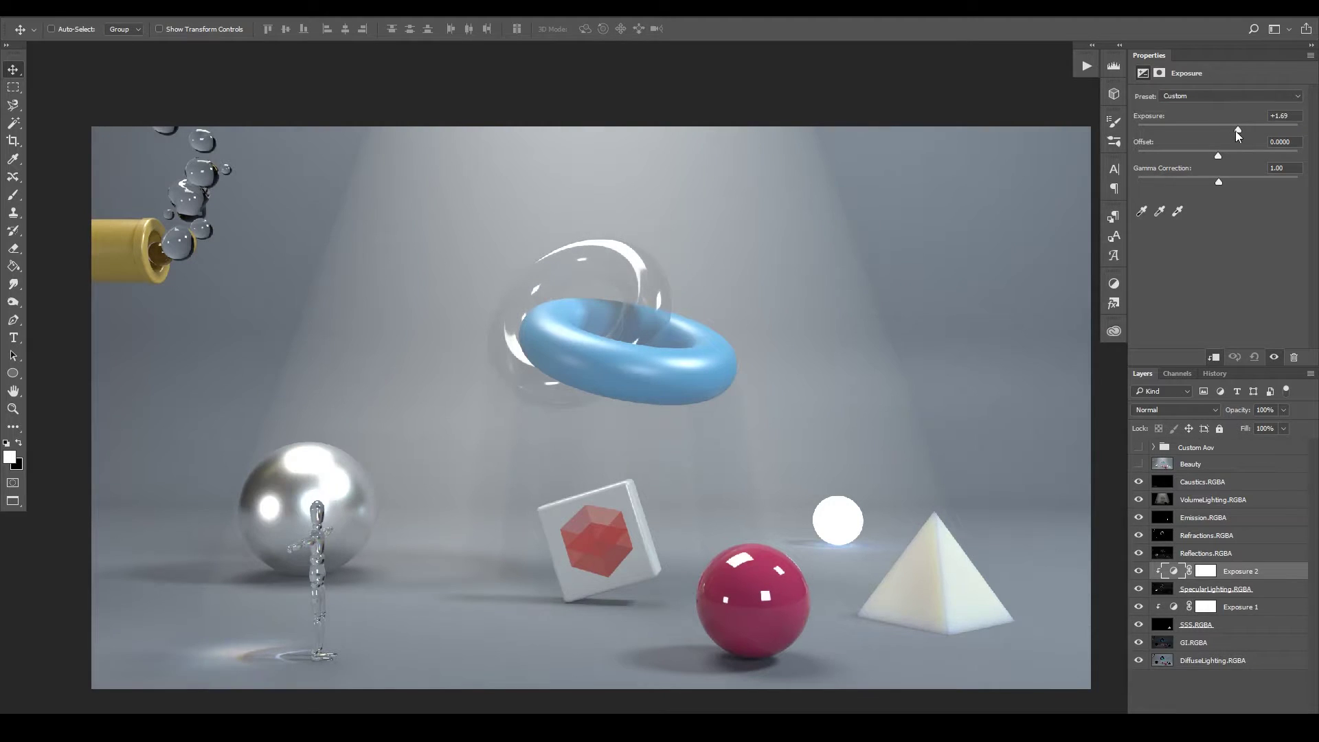
key(ctrl+j)
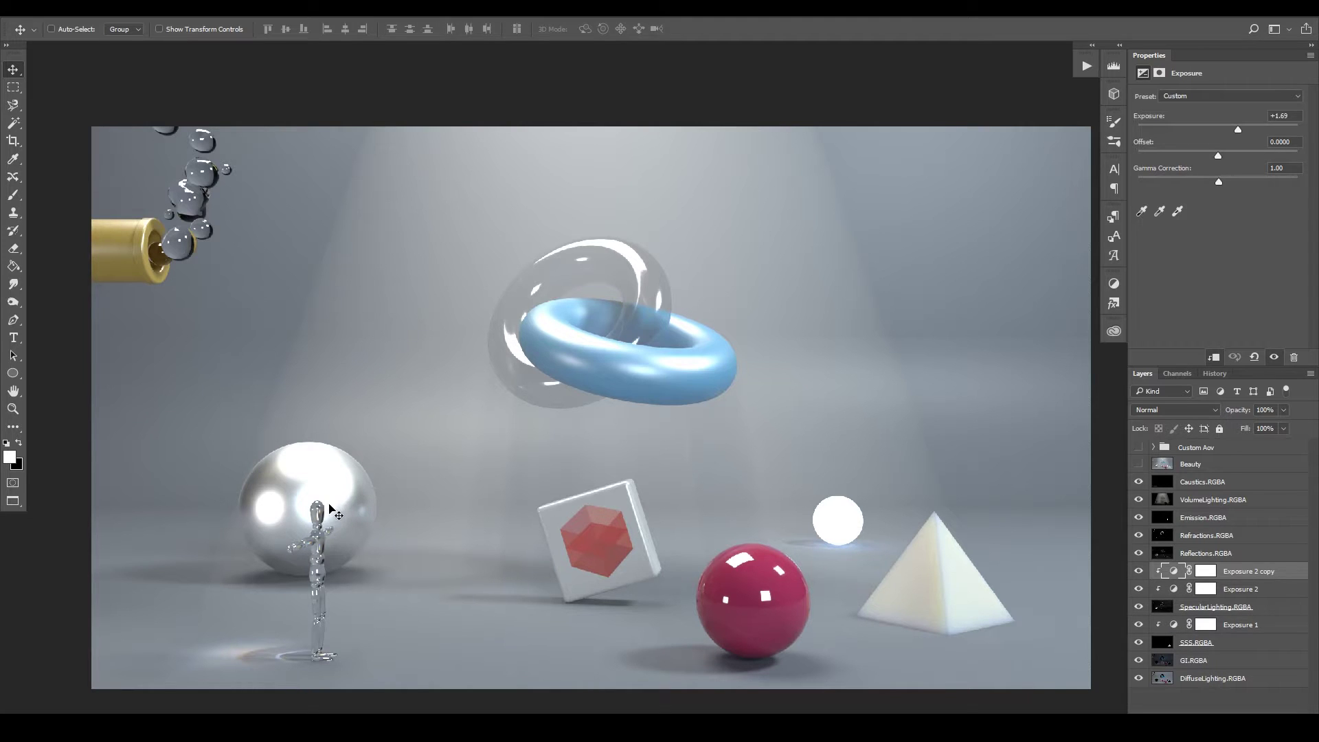
Undo the duplicated adjustment and set the SpecularLighting layer's clipped Exposure adjustment to -0.60
key(ctrl+z)
scroll(319, 510, up, 6)
drag(329, 447, 427, 440)
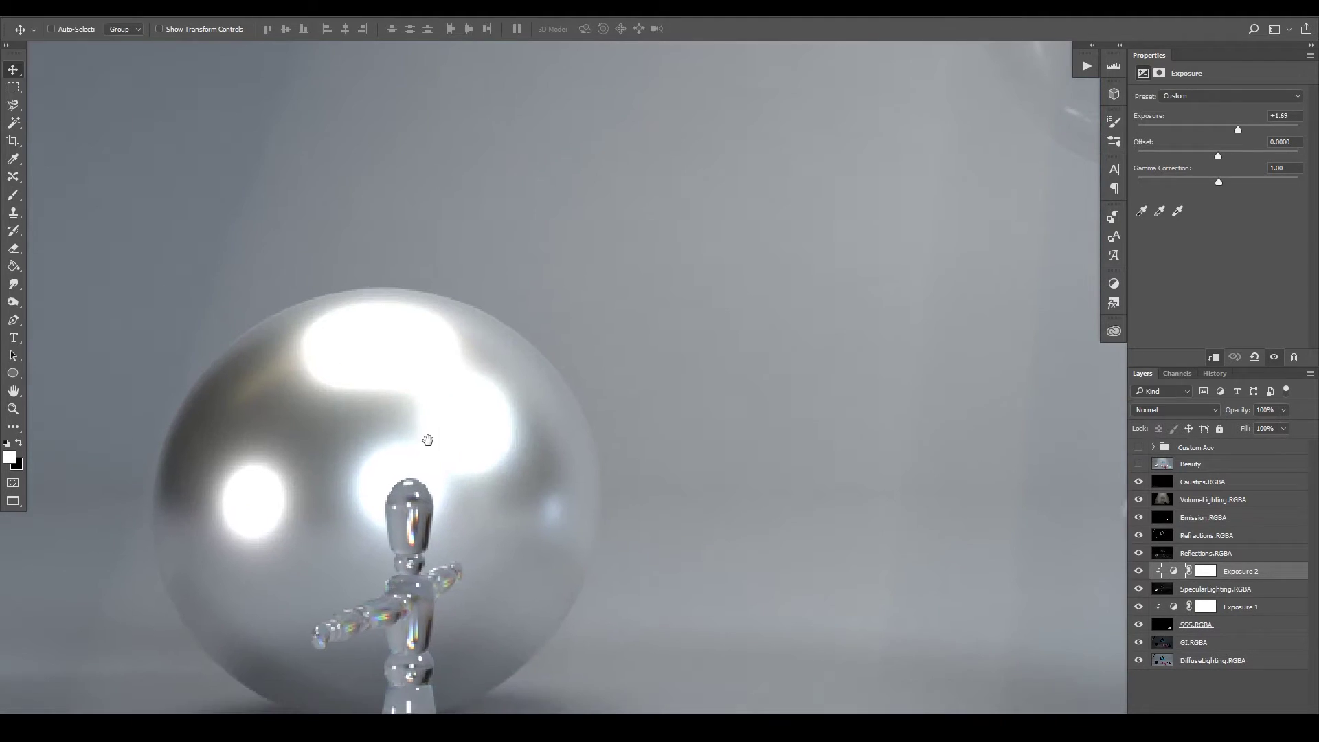
double_click(1281, 117)
text(0)
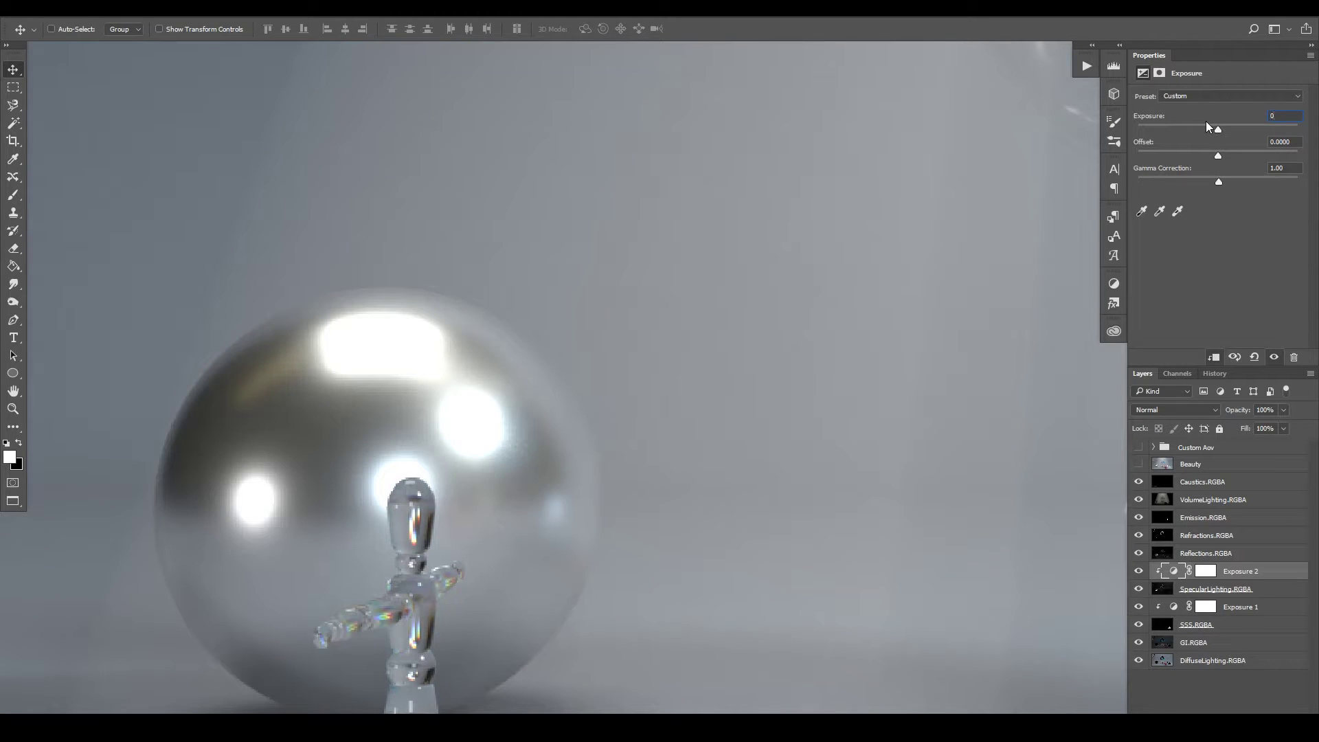
mouse_move(1219, 129)
mouse_down()
mouse_move(1260, 125)
mouse_move(1194, 133)
mouse_move(1209, 131)
mouse_up()
key(ctrl)
scroll(676, 277, down, 8)
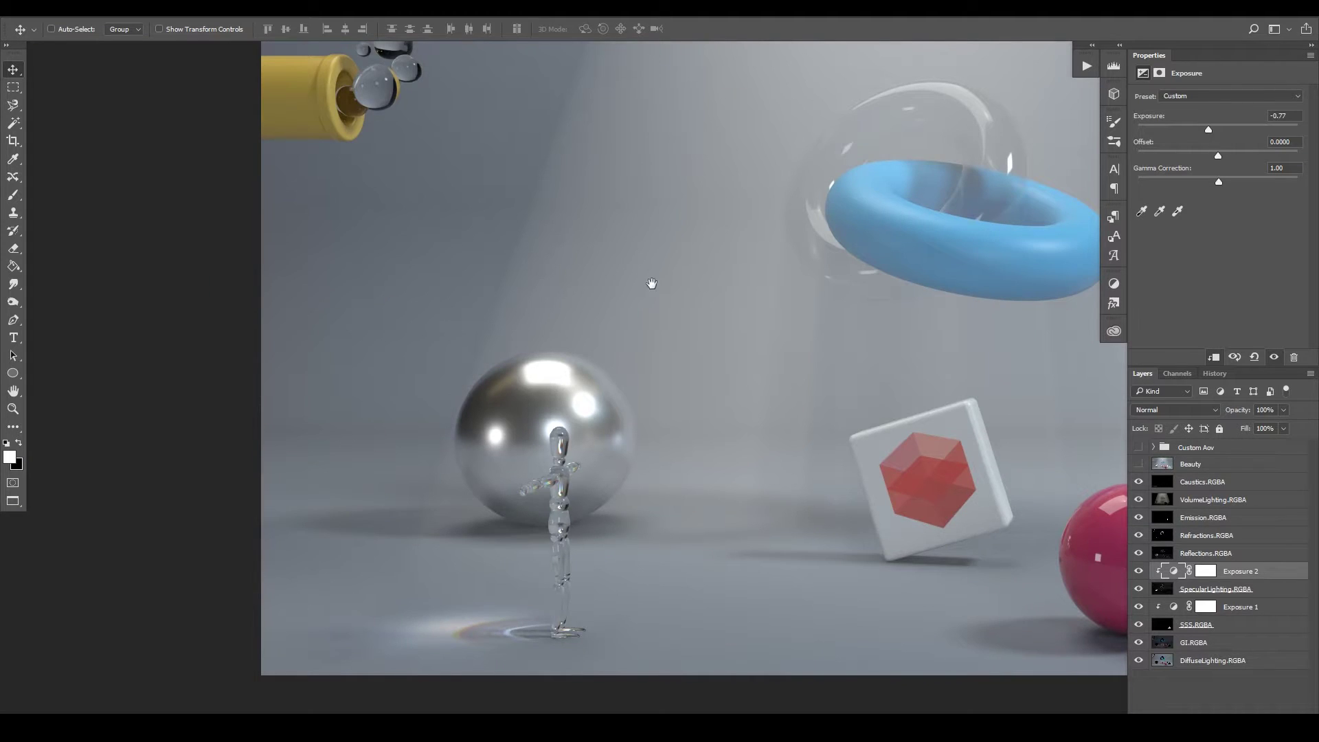
drag(649, 284, 527, 312)
scroll(689, 318, down, 2)
drag(746, 309, 606, 334)
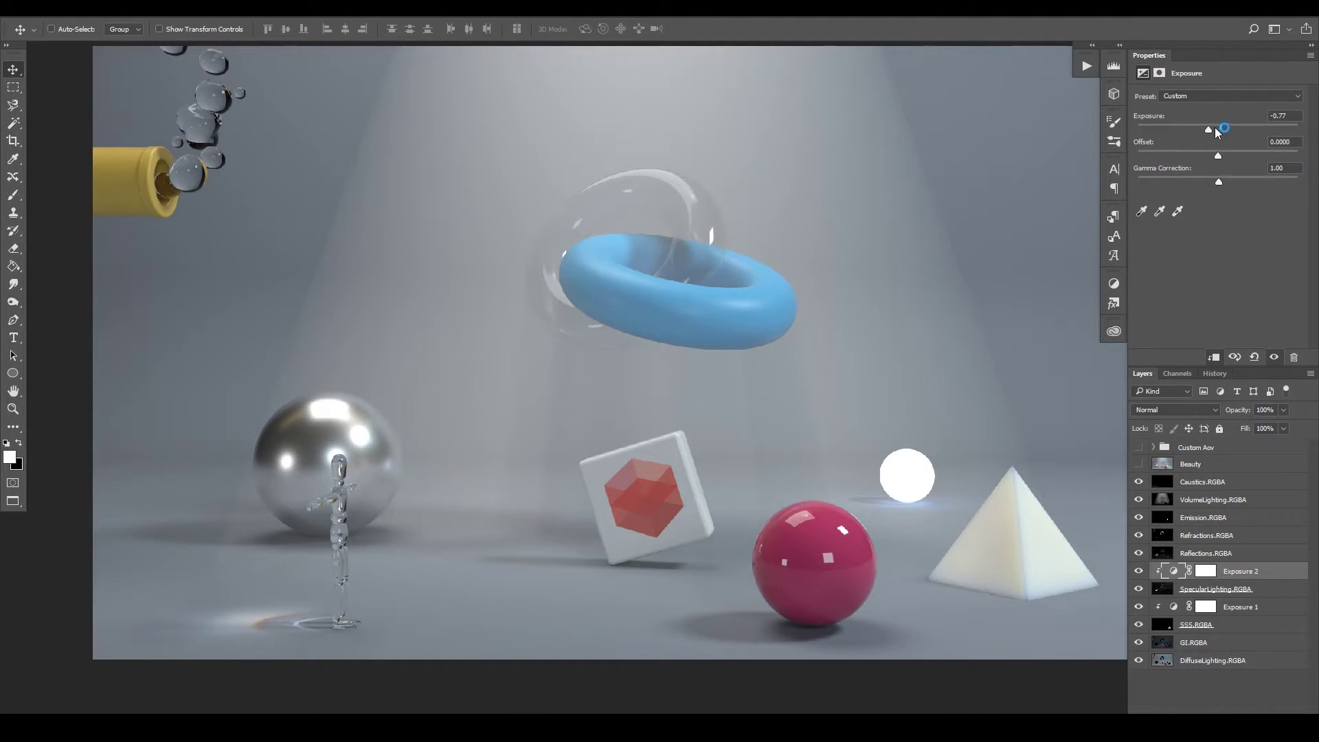
Compare the specular highlights with and without the SpecularLighting Exposure adjustment, leaving the adjustment visible
click(1140, 571)
click(1139, 572)
click(1140, 572)
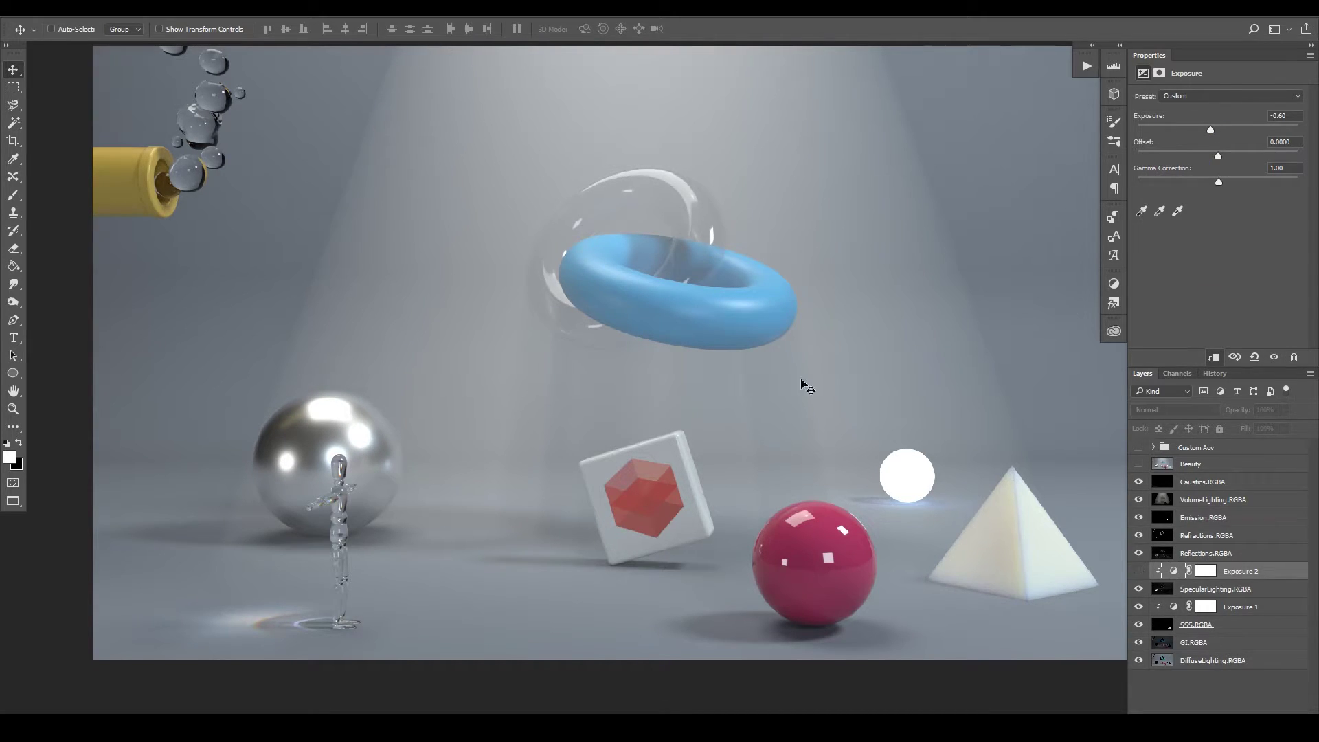
click(1139, 571)
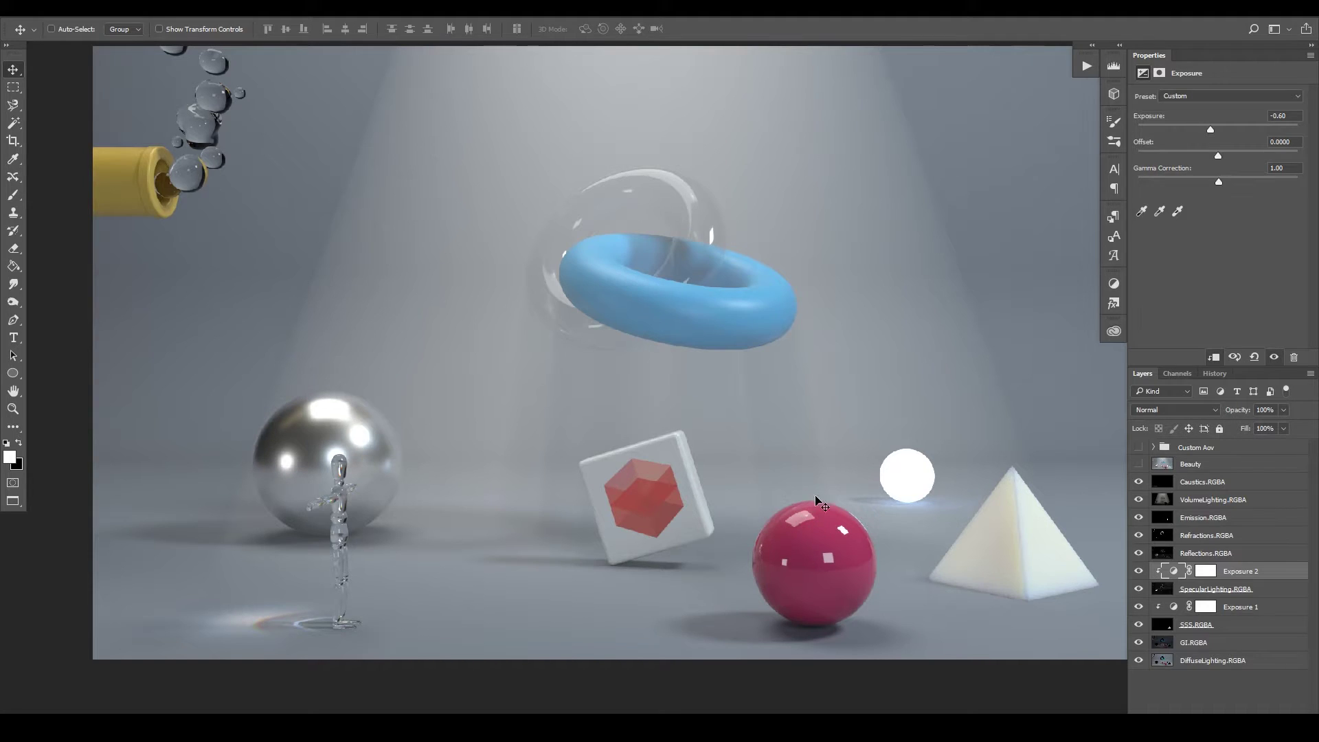
drag(827, 509, 795, 517)
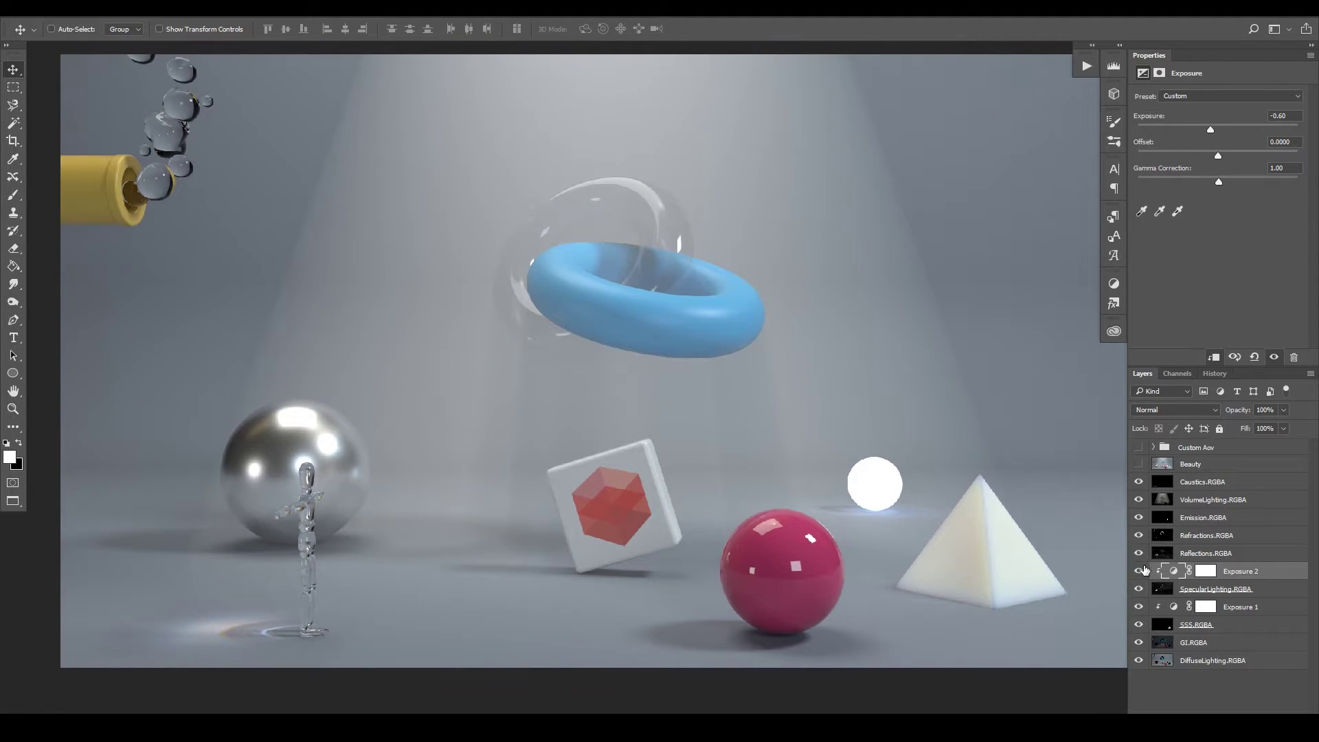
Add an Exposure adjustment of +0.20 above the Reflections layer and clip it to that layer
click(1227, 556)
click(1230, 730)
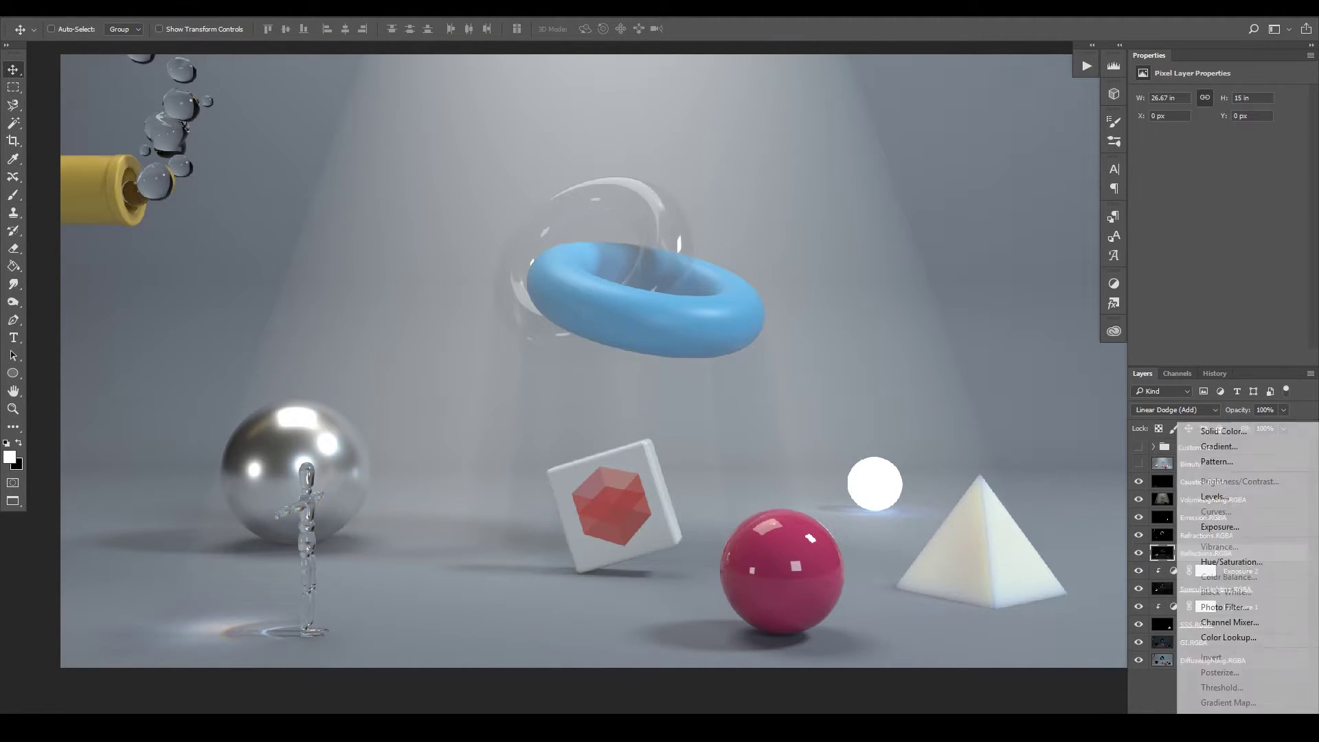
click(1237, 527)
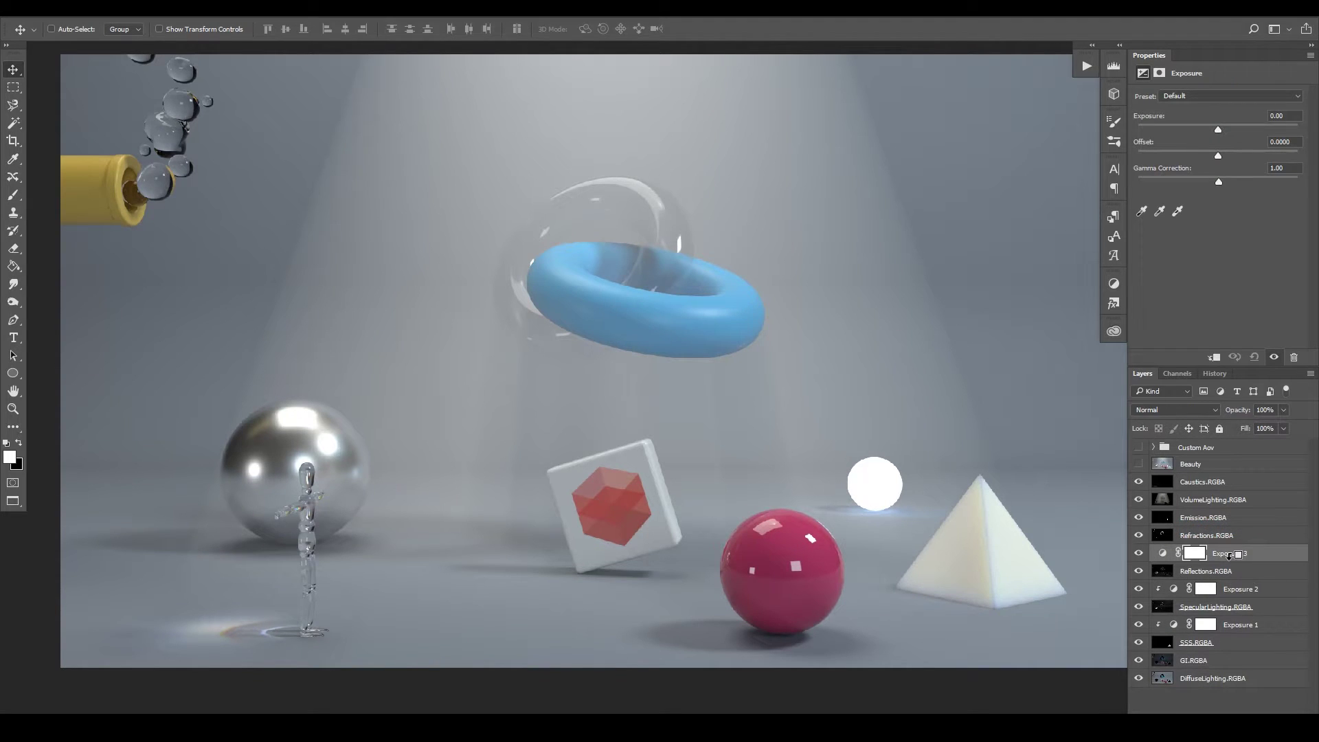
alt+click(1230, 562)
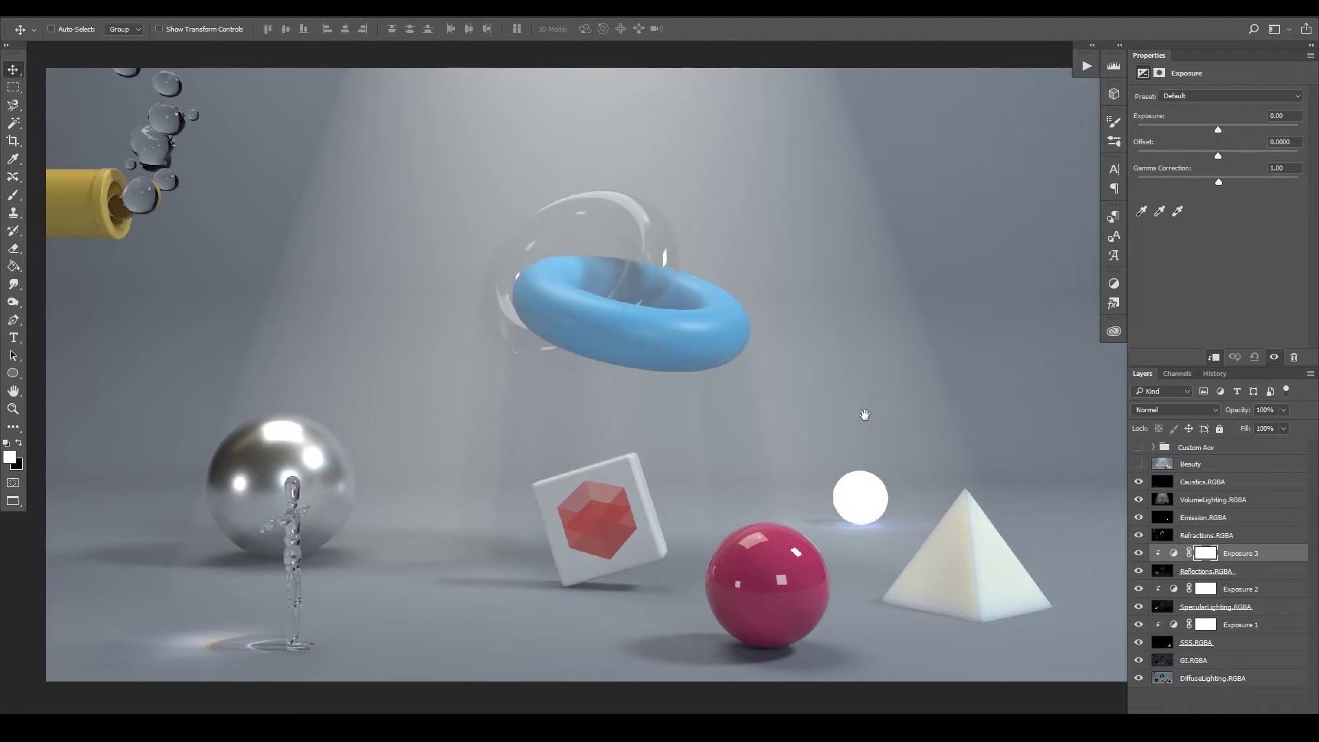
drag(1218, 128, 1219, 128)
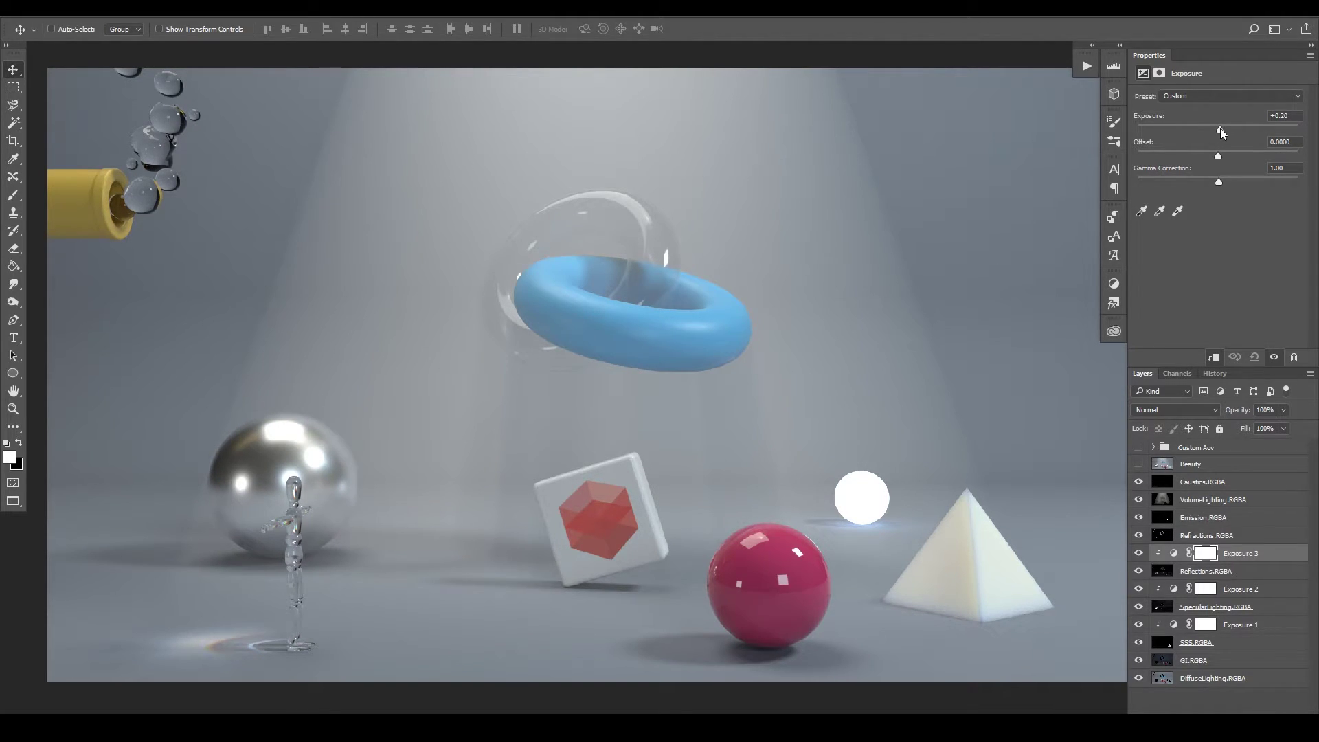
Compare the reflections with and without their Exposure adjustment by toggling its visibility, leaving it visible
click(1139, 554)
click(1139, 554)
click(1140, 554)
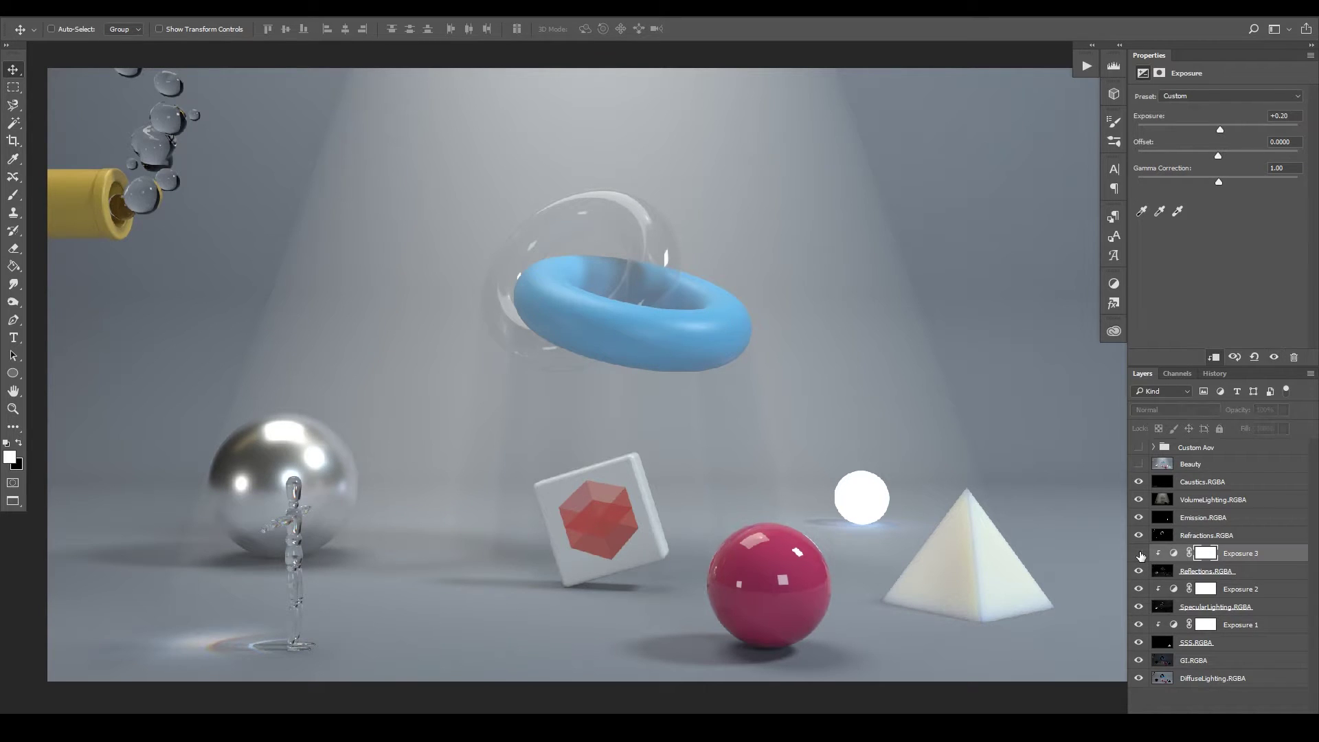
click(1139, 554)
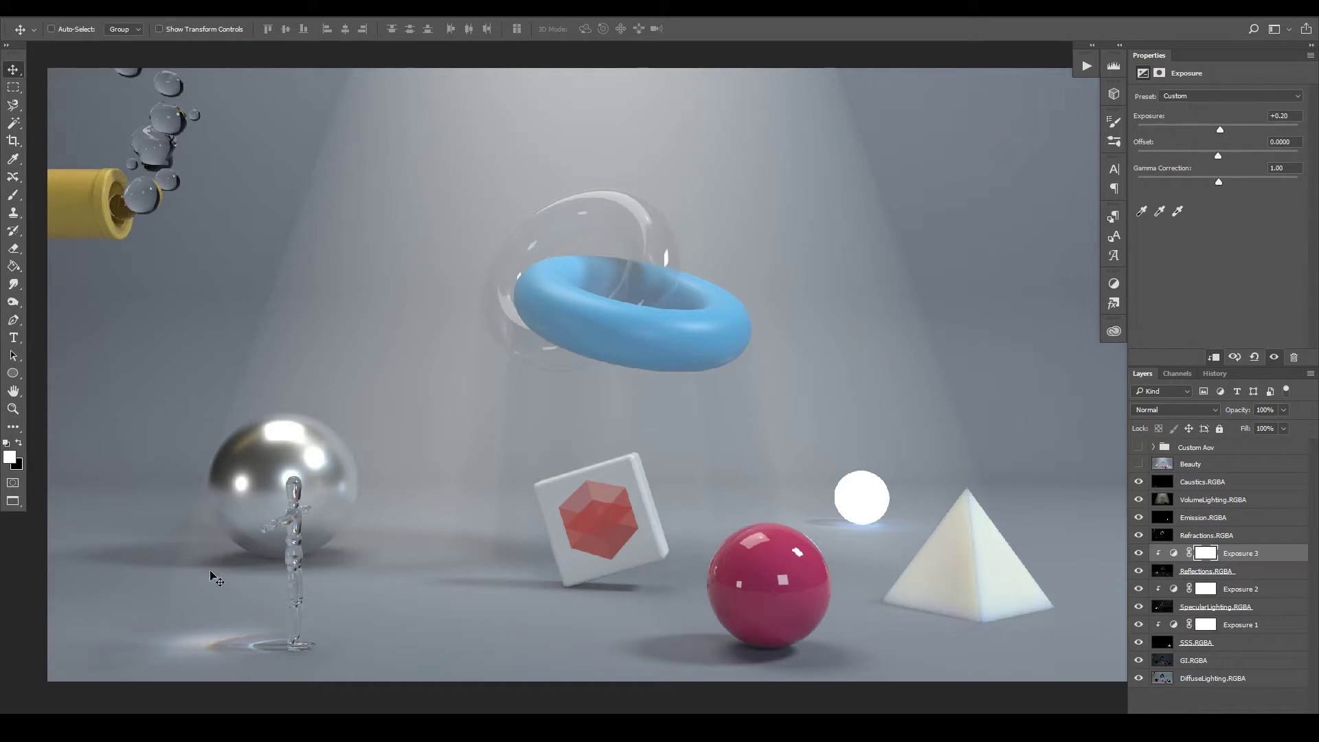
click(1138, 554)
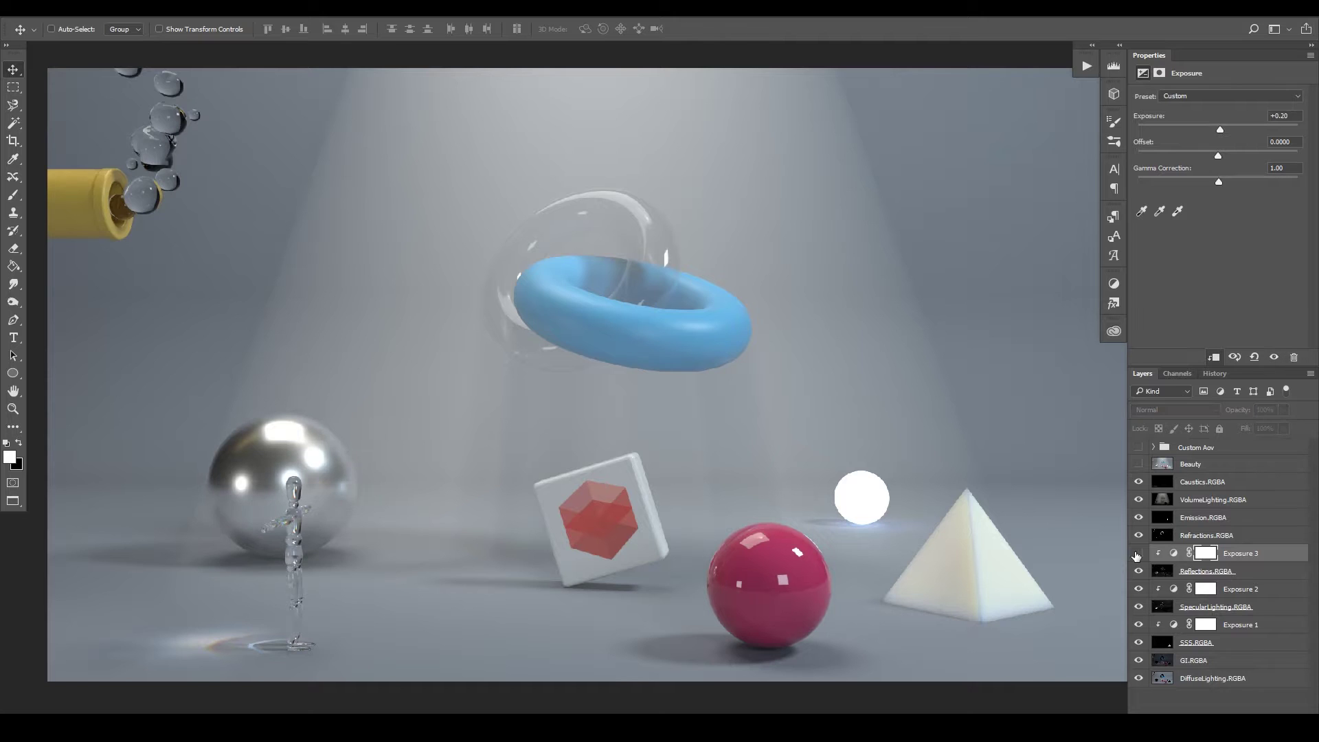
click(1139, 554)
click(1139, 554)
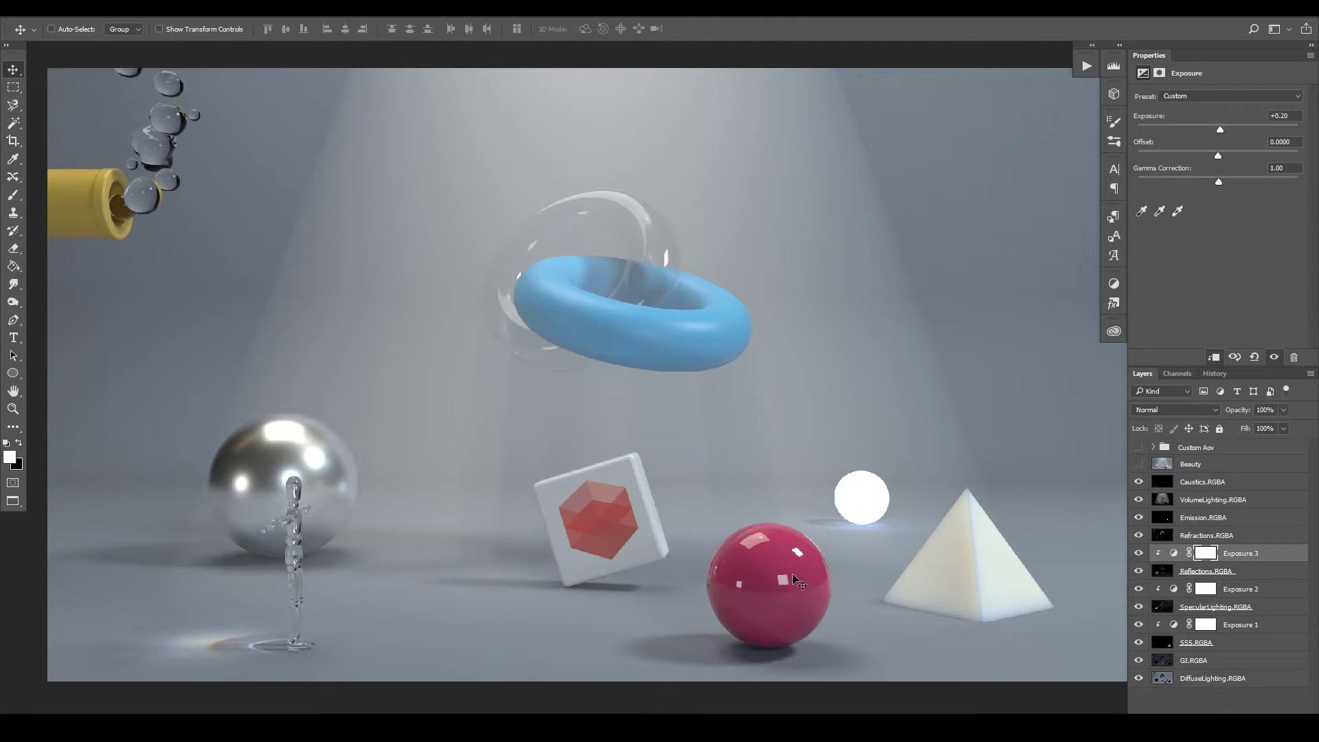
drag(650, 374, 678, 409)
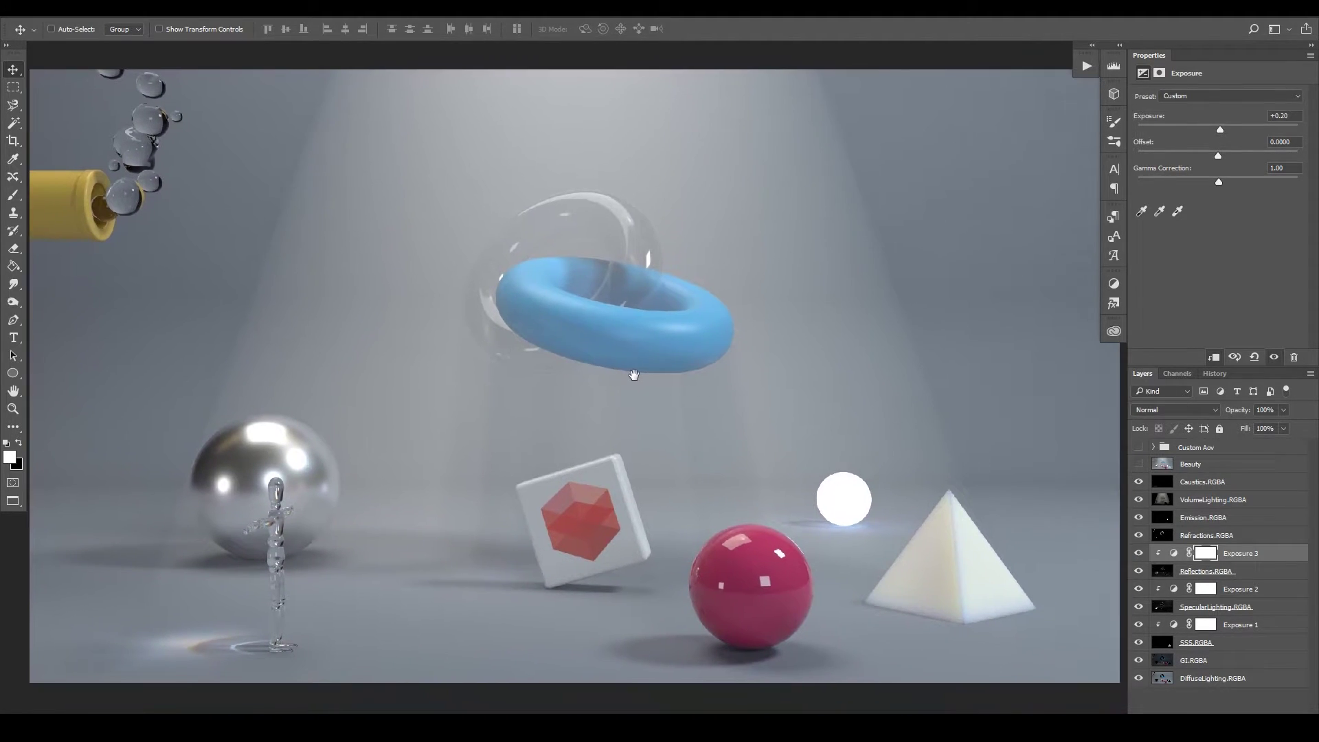
Clip an Exposure adjustment of -0.77 to the Emission layer to dim the glowing sphere
click(1207, 520)
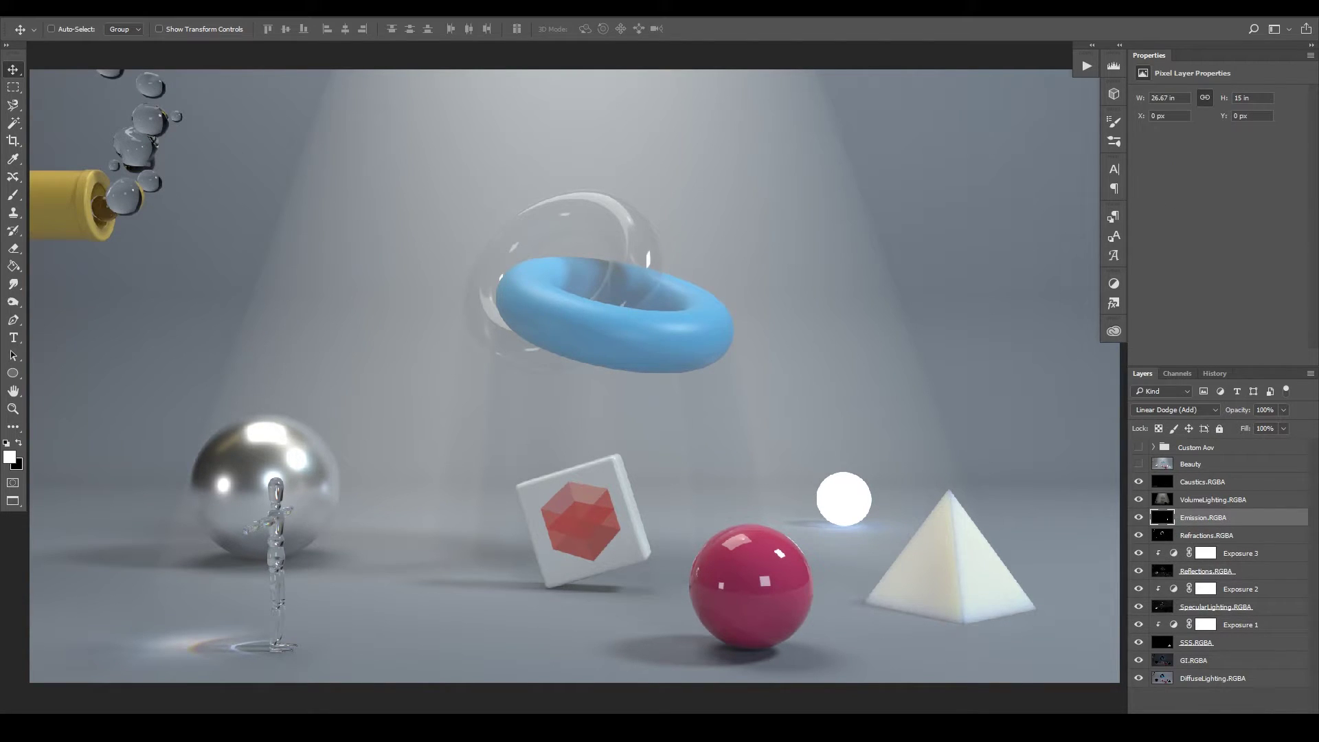
click(1235, 722)
click(1239, 536)
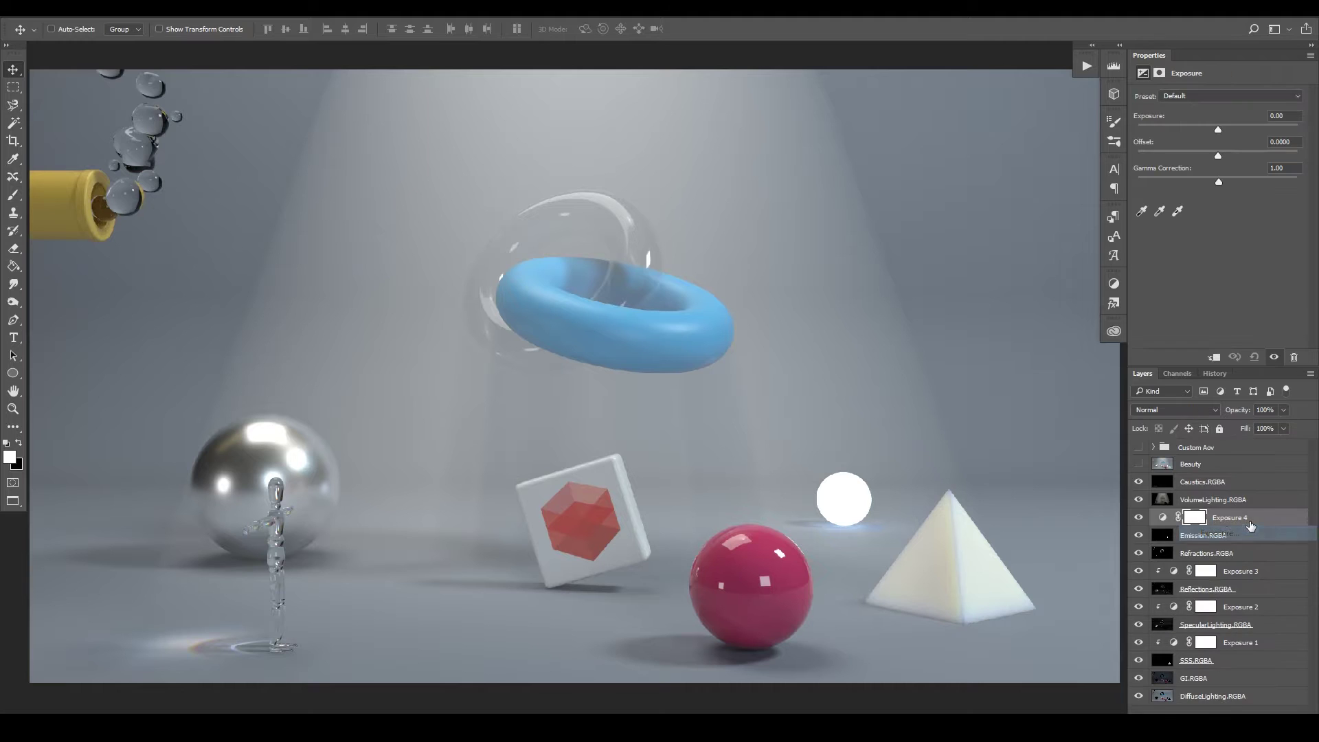
alt+click(1216, 522)
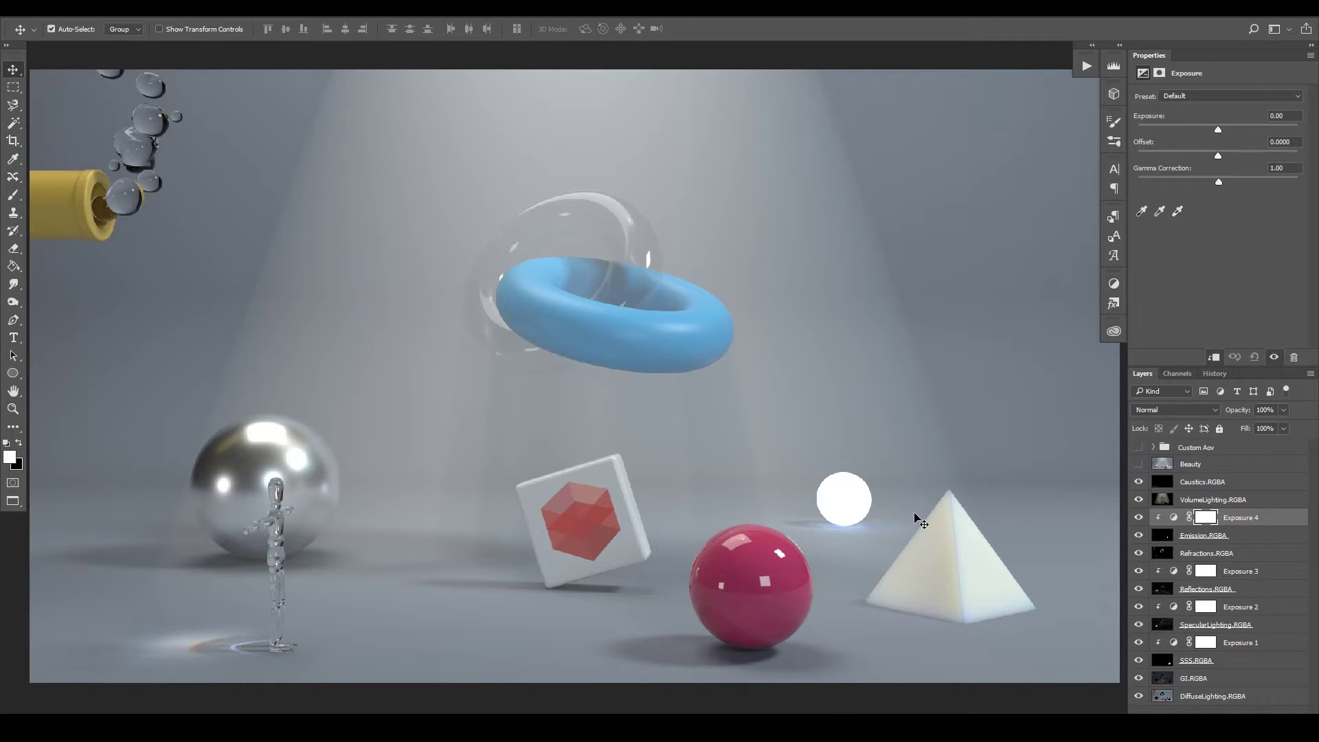
key(ctrl+plus)
drag(901, 510, 804, 475)
scroll(827, 533, up, 2)
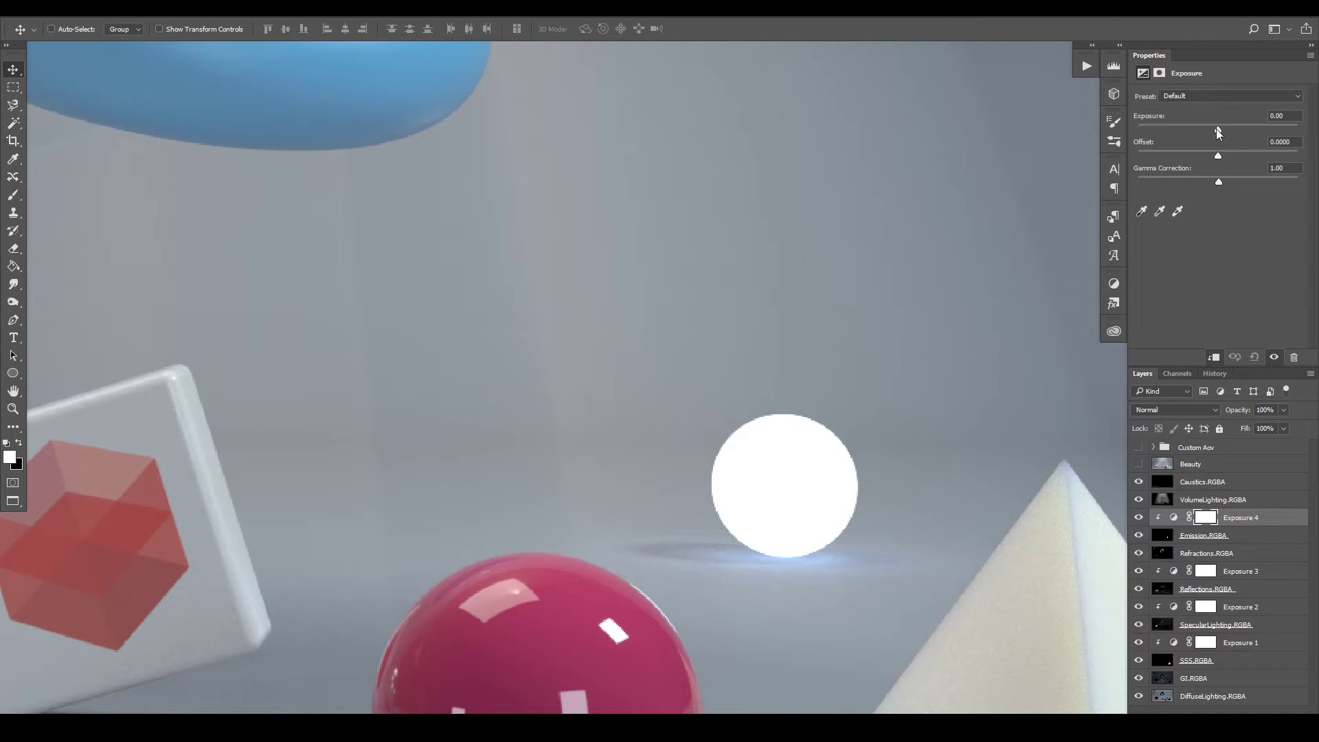
drag(1212, 129, 1205, 130)
drag(907, 382, 886, 345)
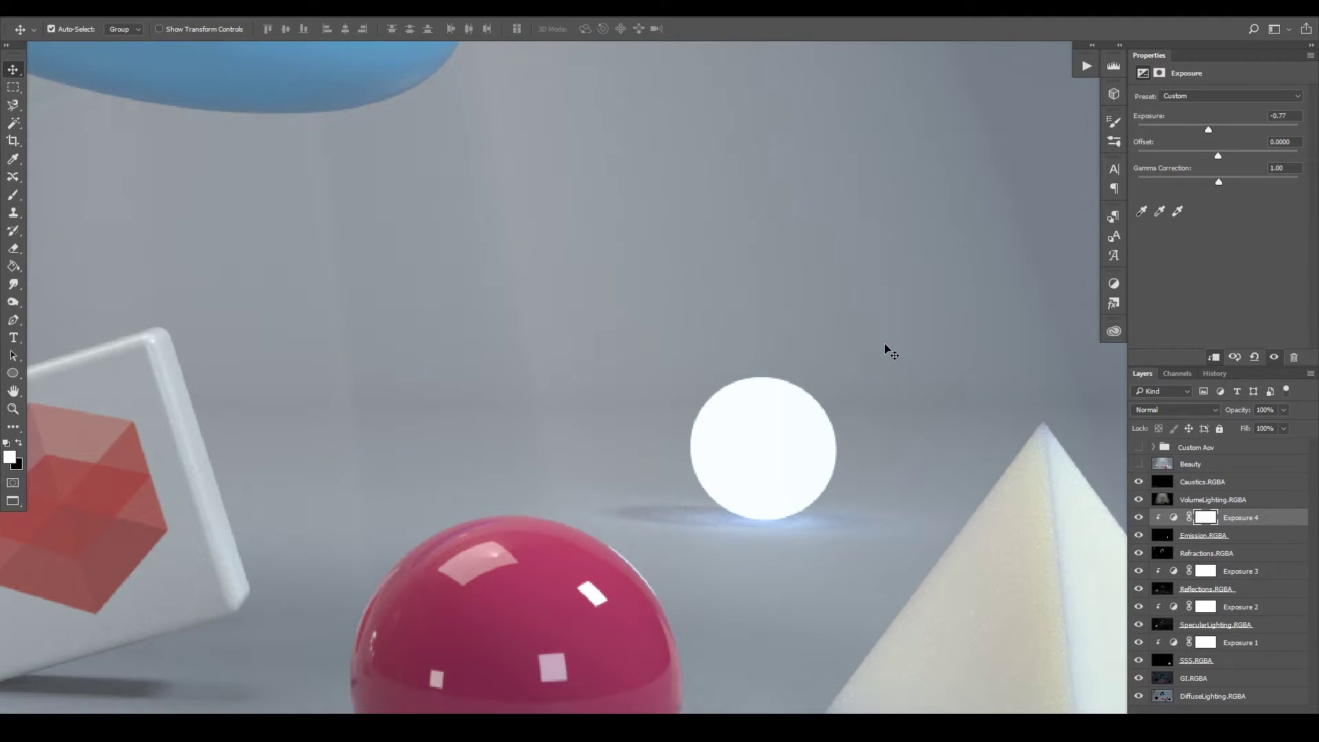
Clip an Exposure adjustment to the VolumeLighting layer with exposure +1.00 and gamma correction 0.89
key(ctrl+minus)
key(ctrl+minus)
drag(678, 303, 790, 386)
scroll(733, 363, down, 1)
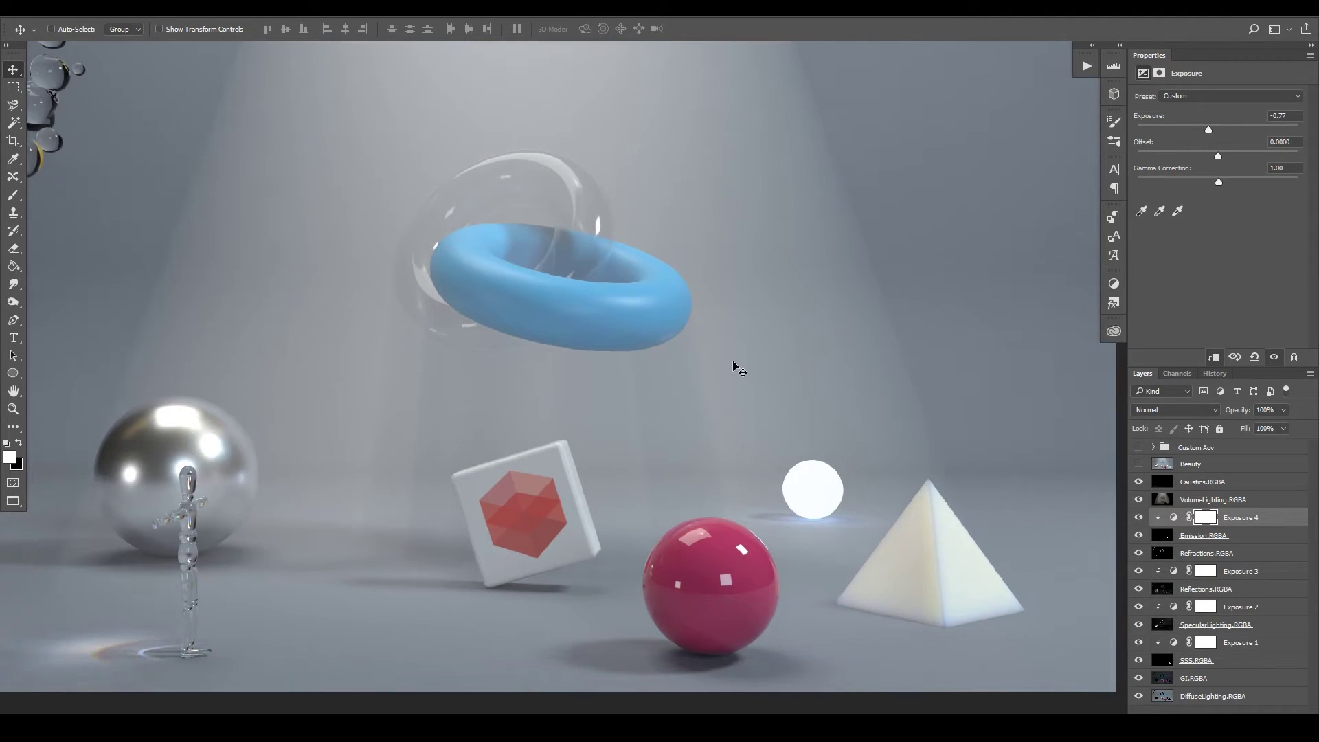
scroll(733, 364, down, 2)
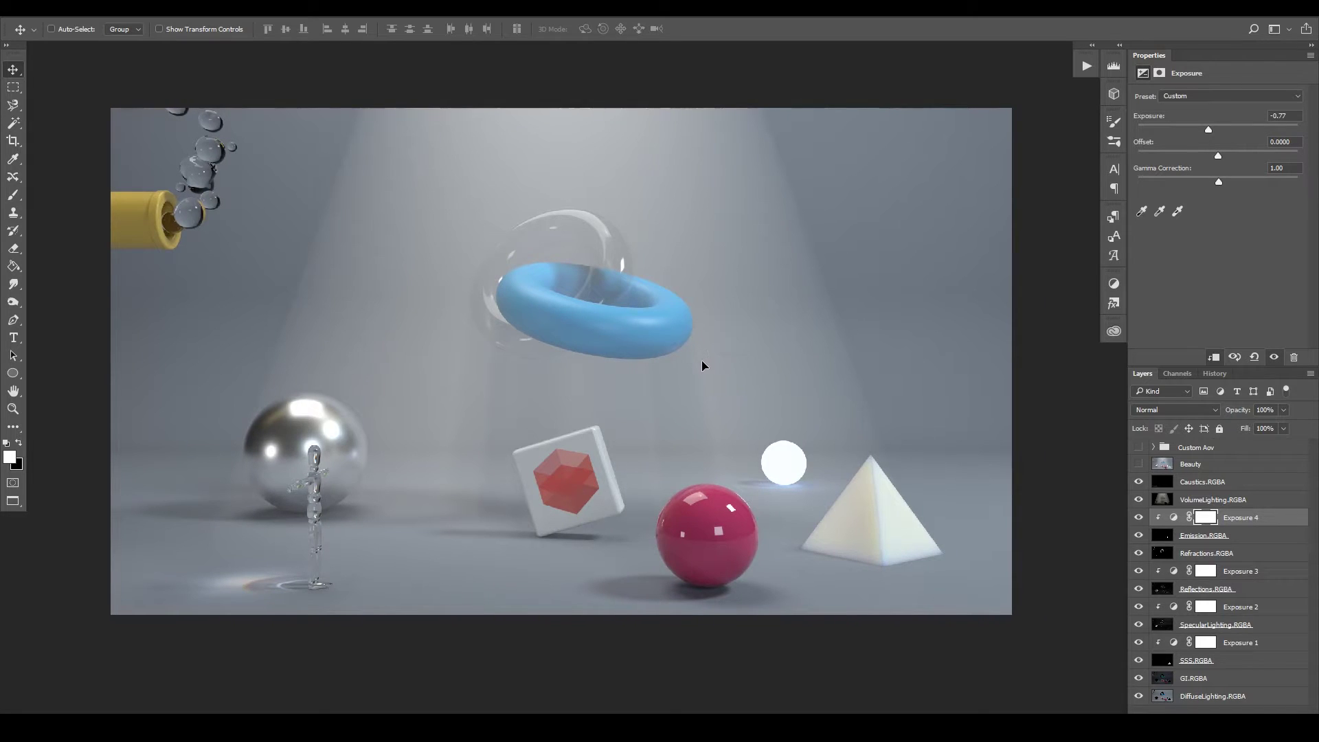
alt+drag(702, 360, 732, 388)
key(ctrl+z)
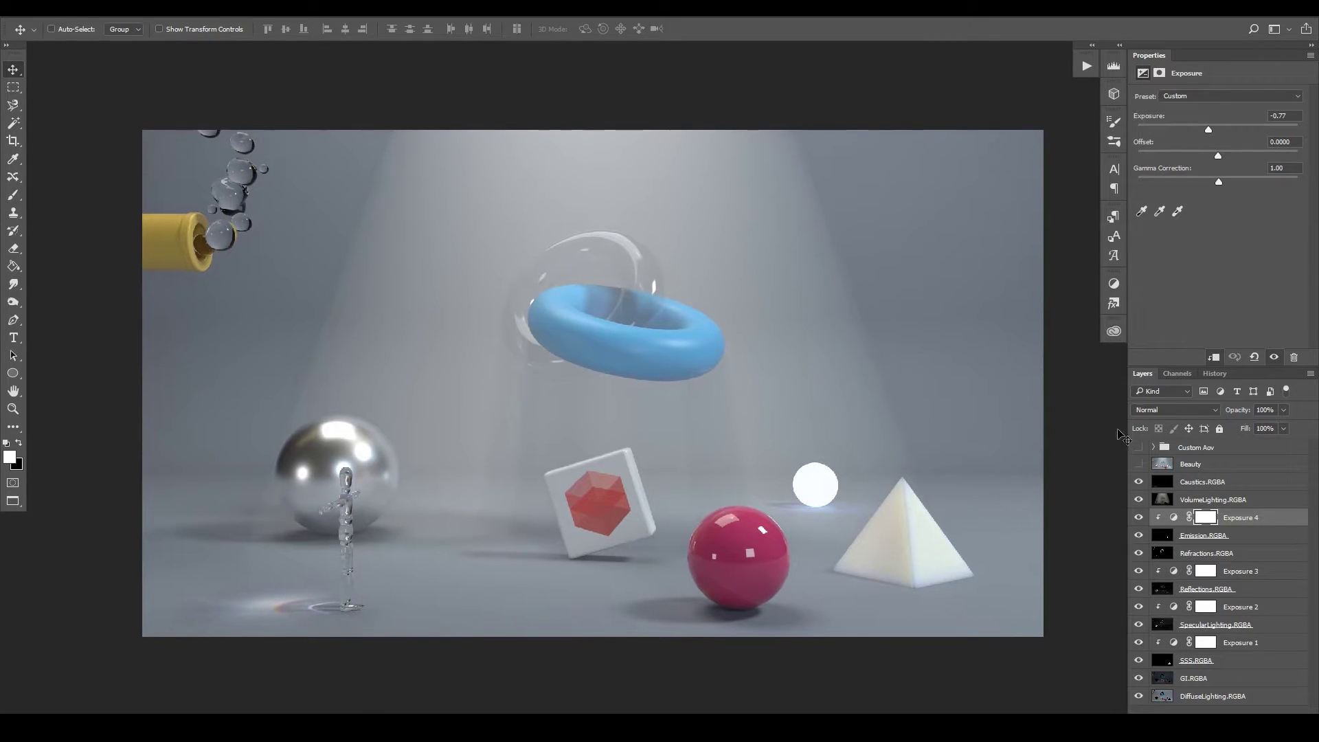
click(1215, 503)
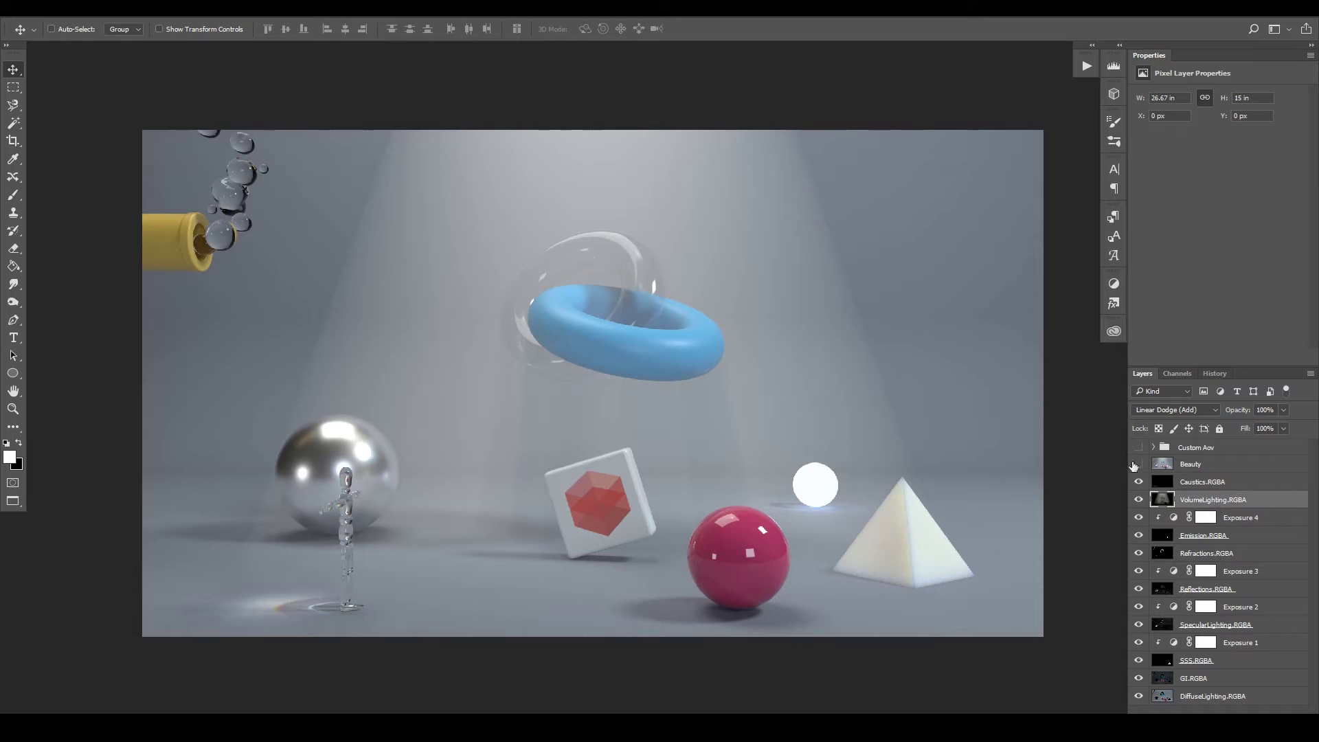
click(1224, 722)
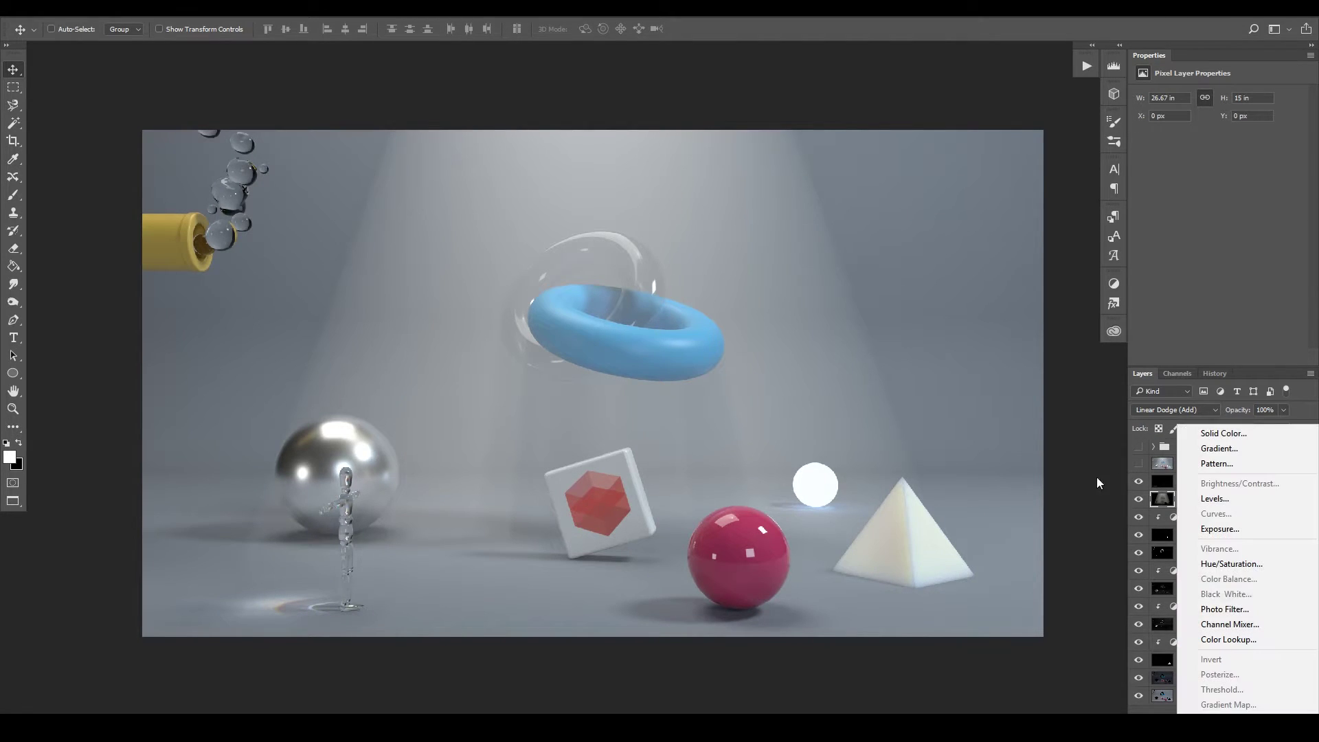
click(1233, 534)
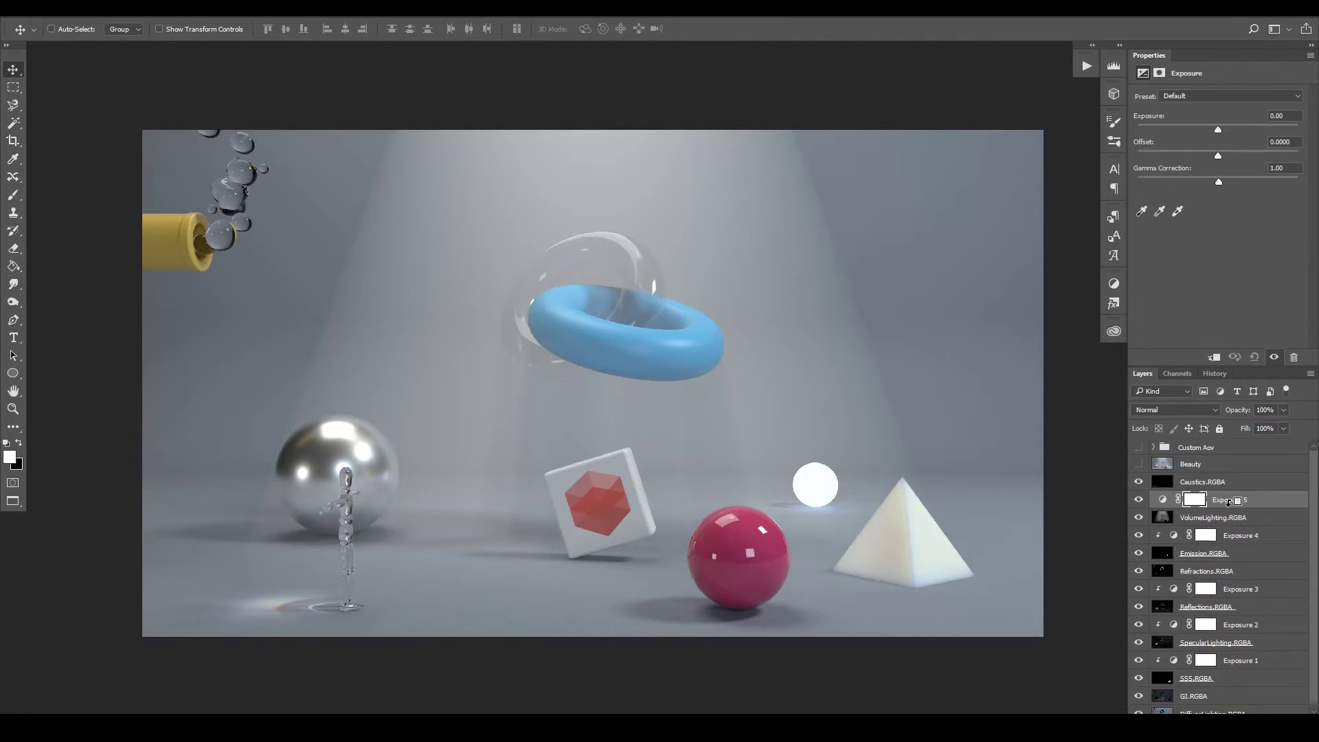
alt+click(1231, 510)
mouse_move(1216, 130)
mouse_down()
mouse_move(1289, 130)
mouse_move(1219, 130)
mouse_up()
drag(1226, 129, 1230, 129)
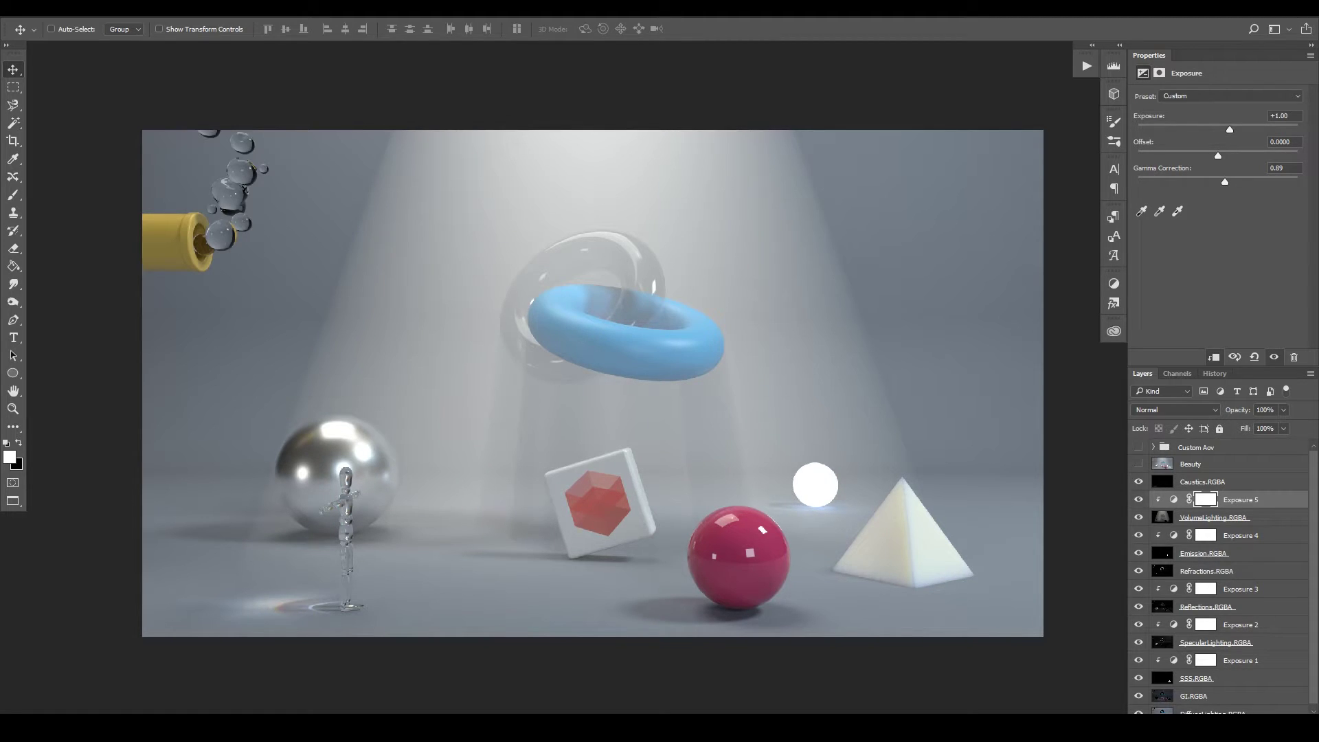
Clip a colorizing Hue/Saturation adjustment with hue 37 and saturation 36 to the VolumeLighting layer, above its Exposure adjustment
click(1206, 713)
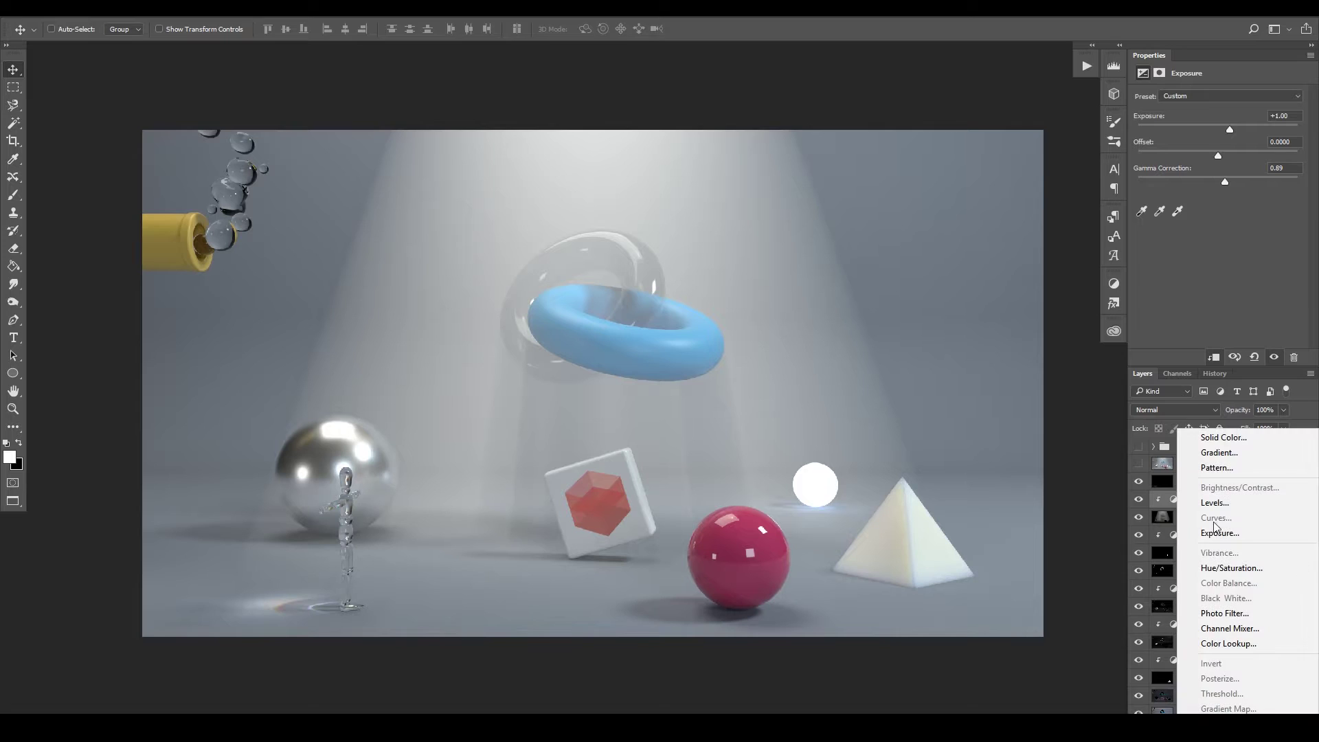
click(1241, 569)
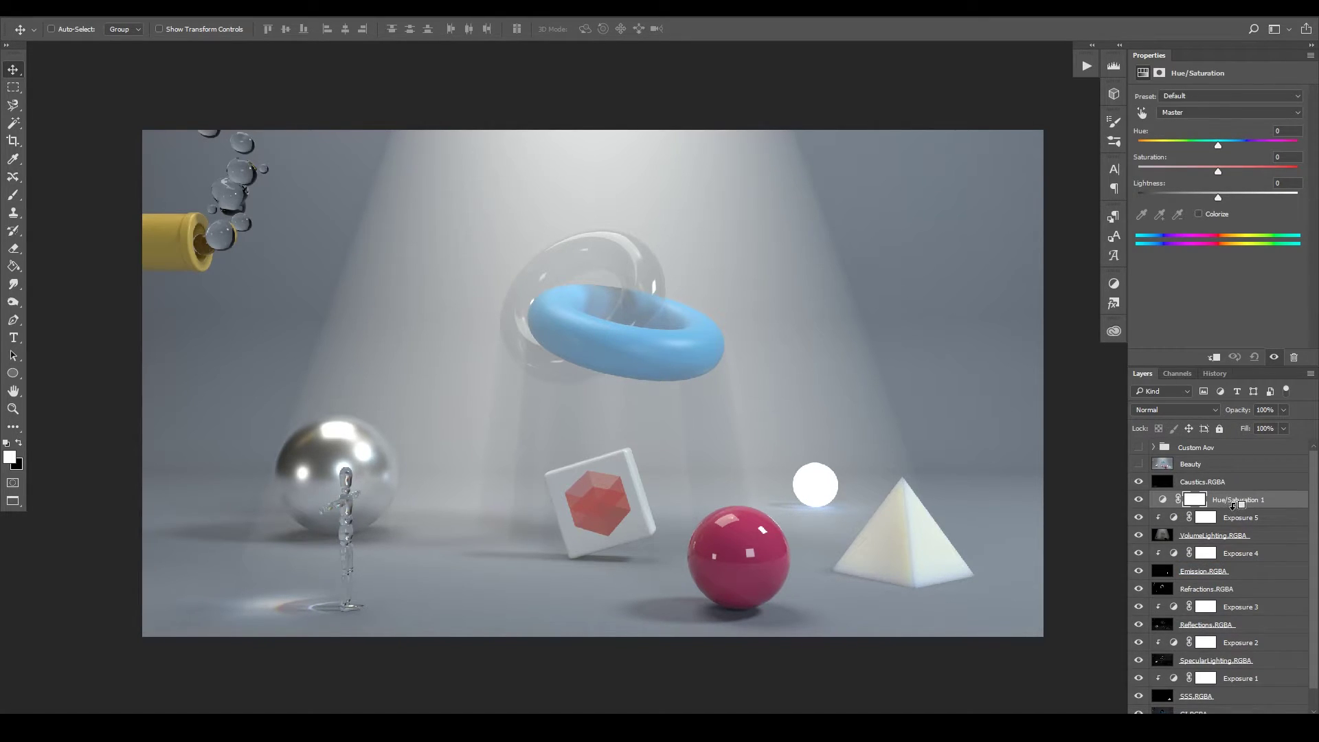
alt+click(1235, 507)
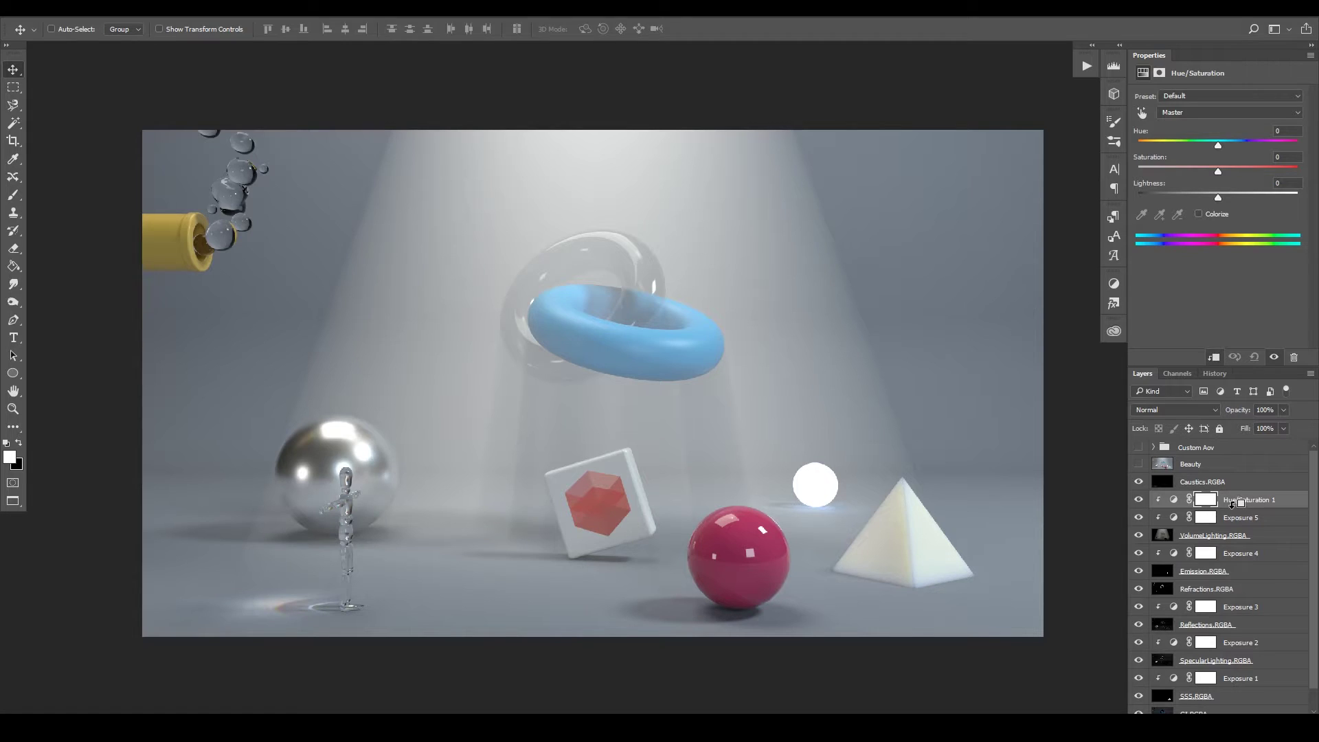
click(1199, 214)
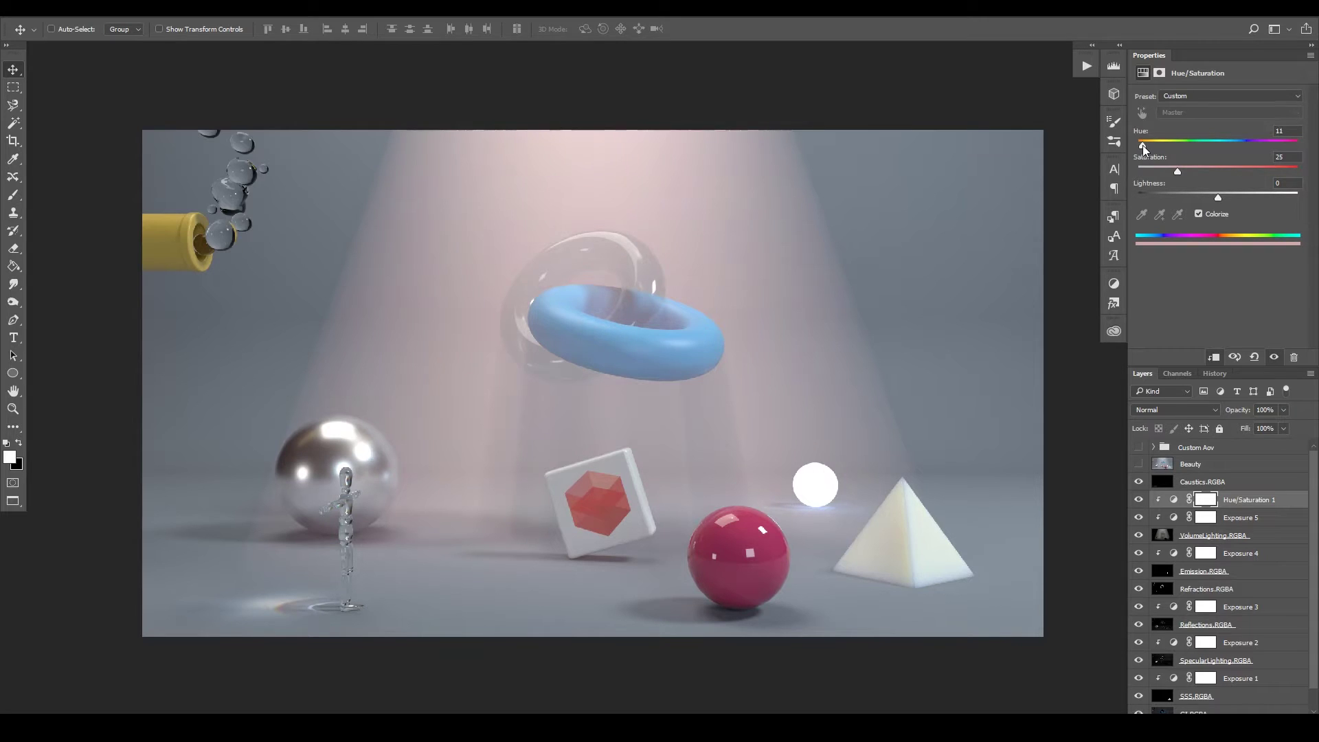
drag(1143, 146, 1154, 150)
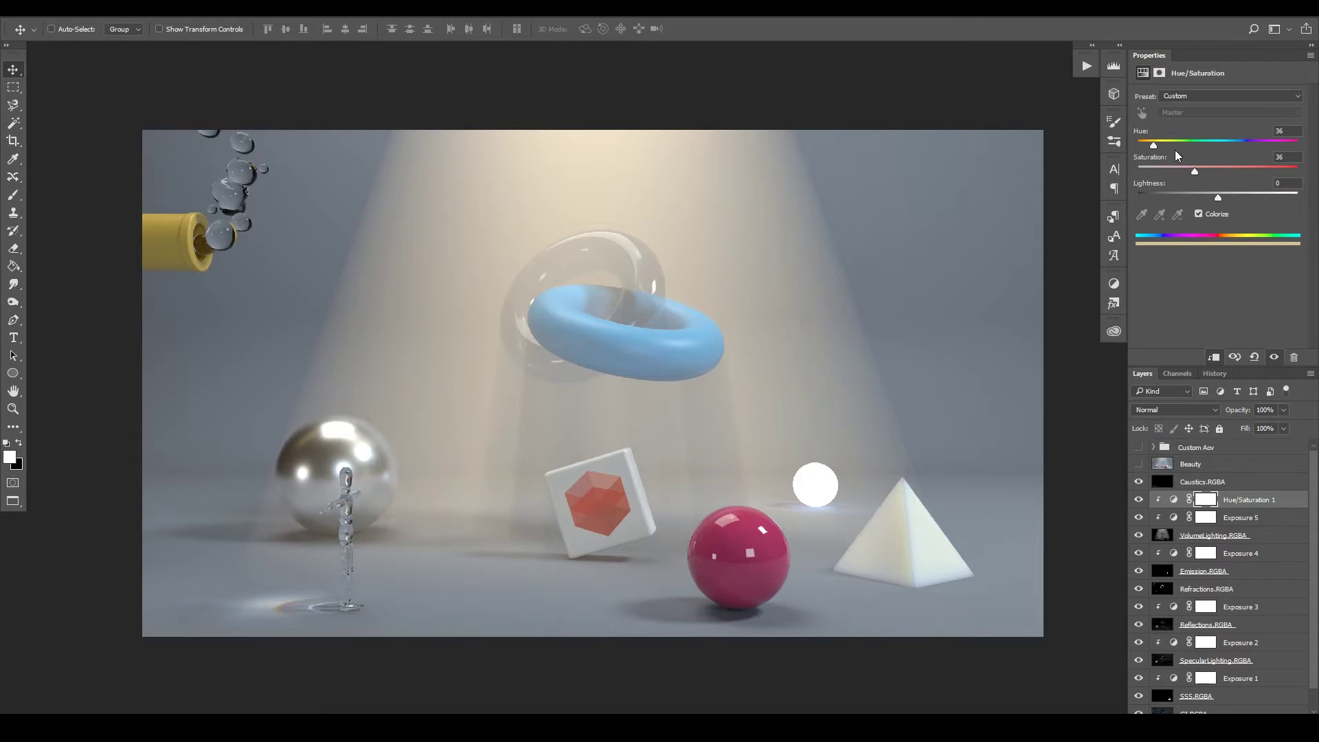
drag(1154, 145, 1152, 146)
Compare the original Beauty render with the adjusted pass composite by toggling the Beauty layer's visibility, leaving it hidden
drag(752, 291, 764, 310)
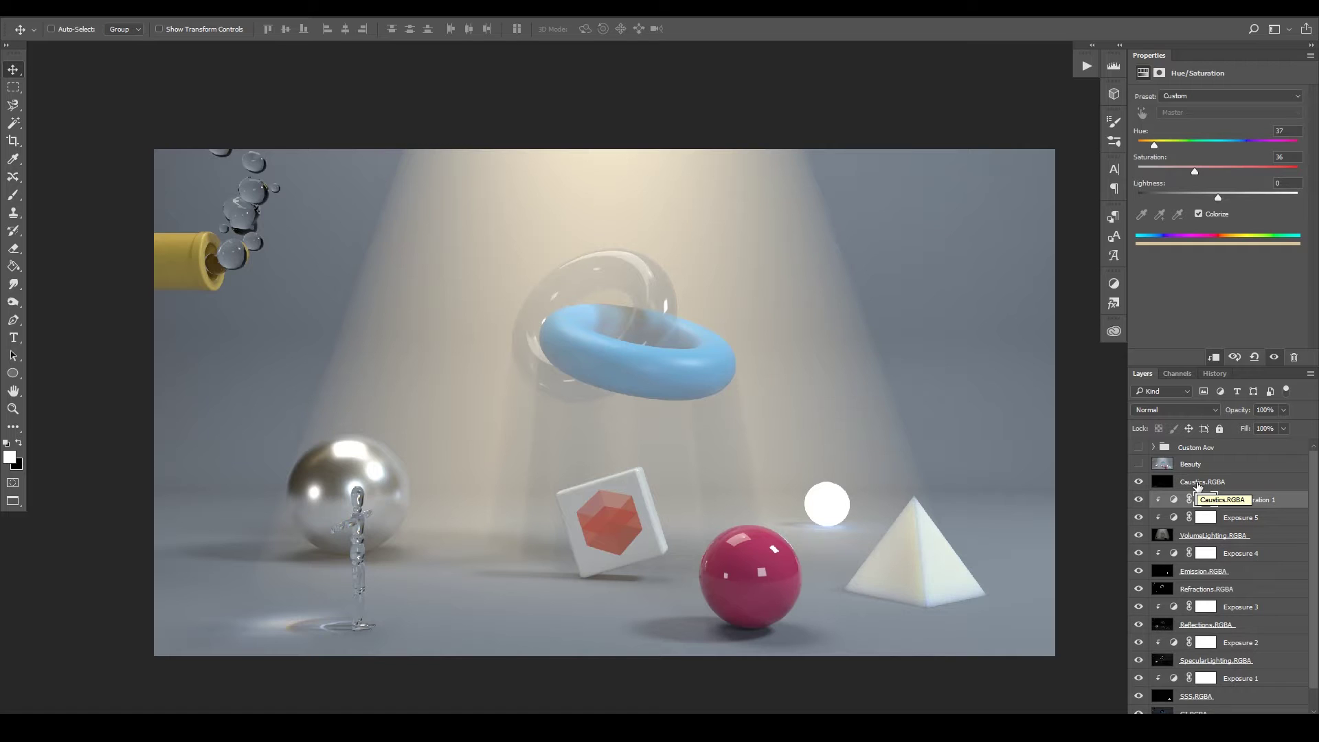
click(1139, 465)
click(1138, 465)
click(1139, 465)
click(1139, 466)
click(1139, 466)
click(1139, 466)
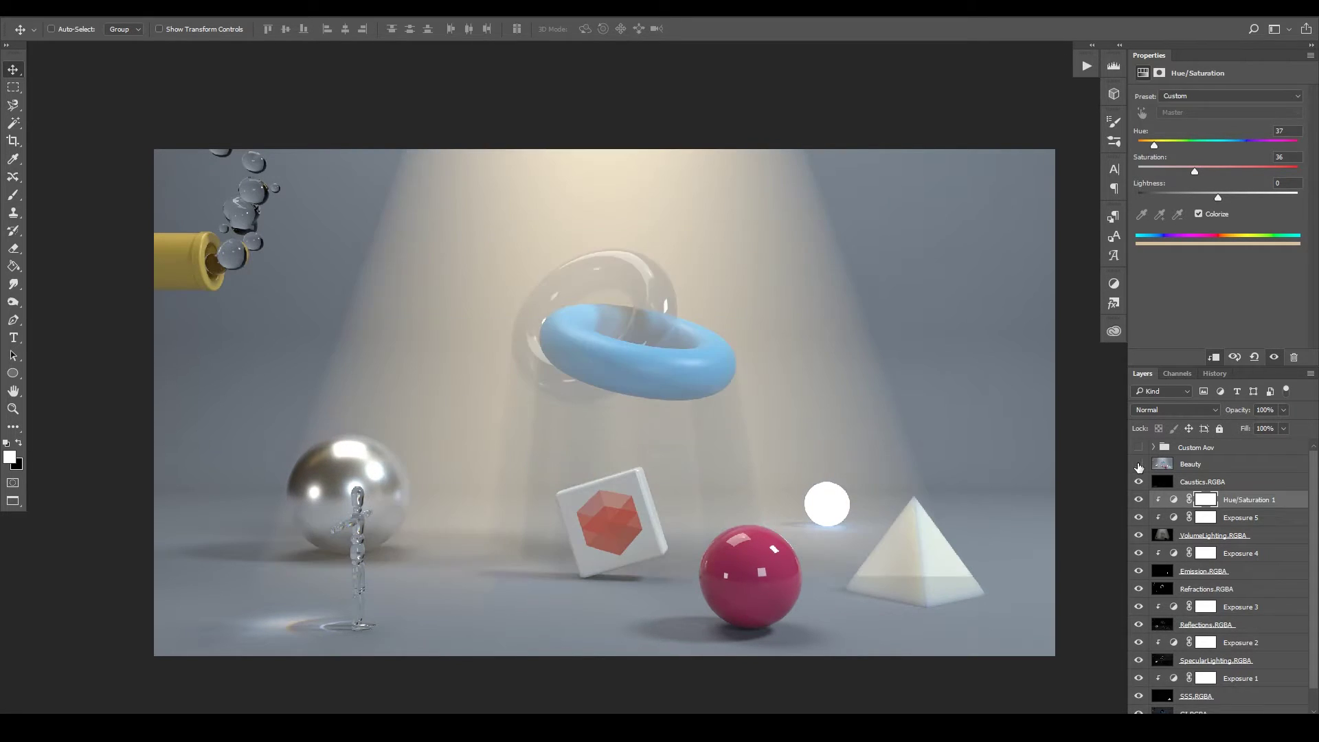
click(1139, 466)
click(1138, 465)
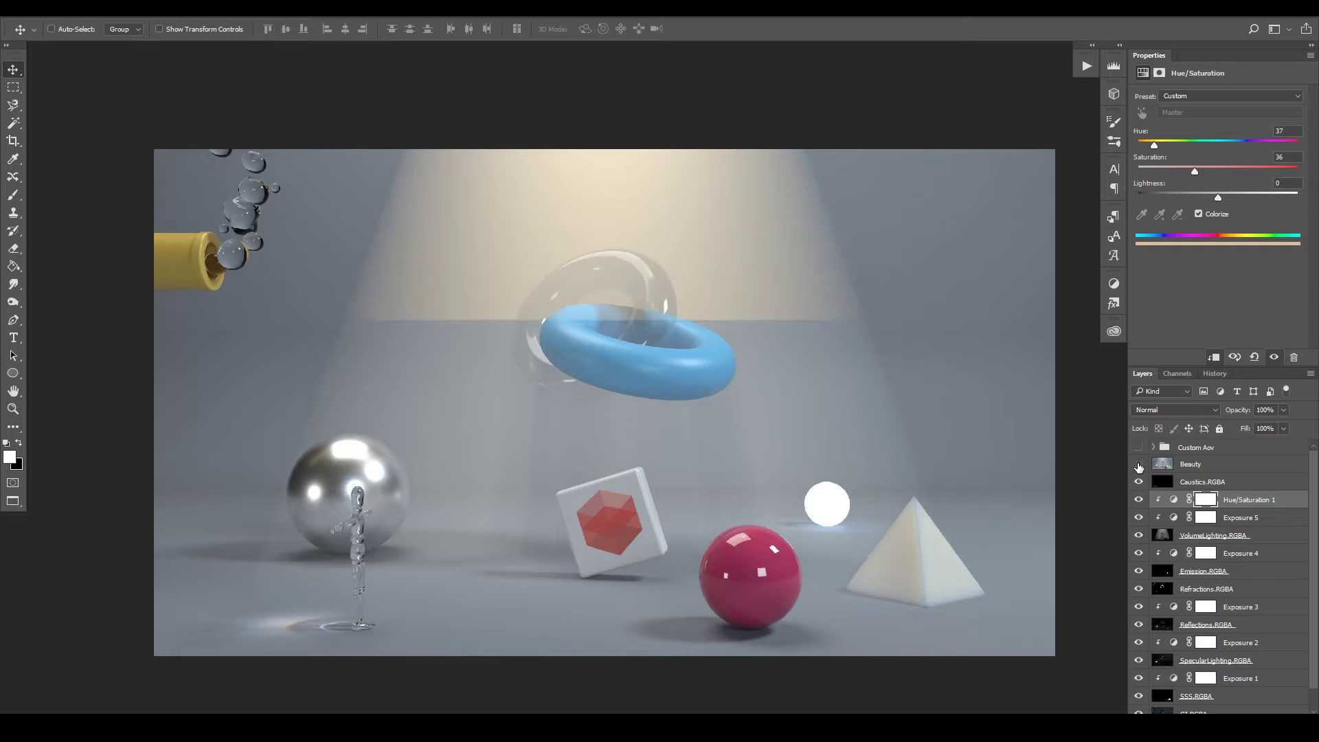
click(1139, 465)
click(1138, 465)
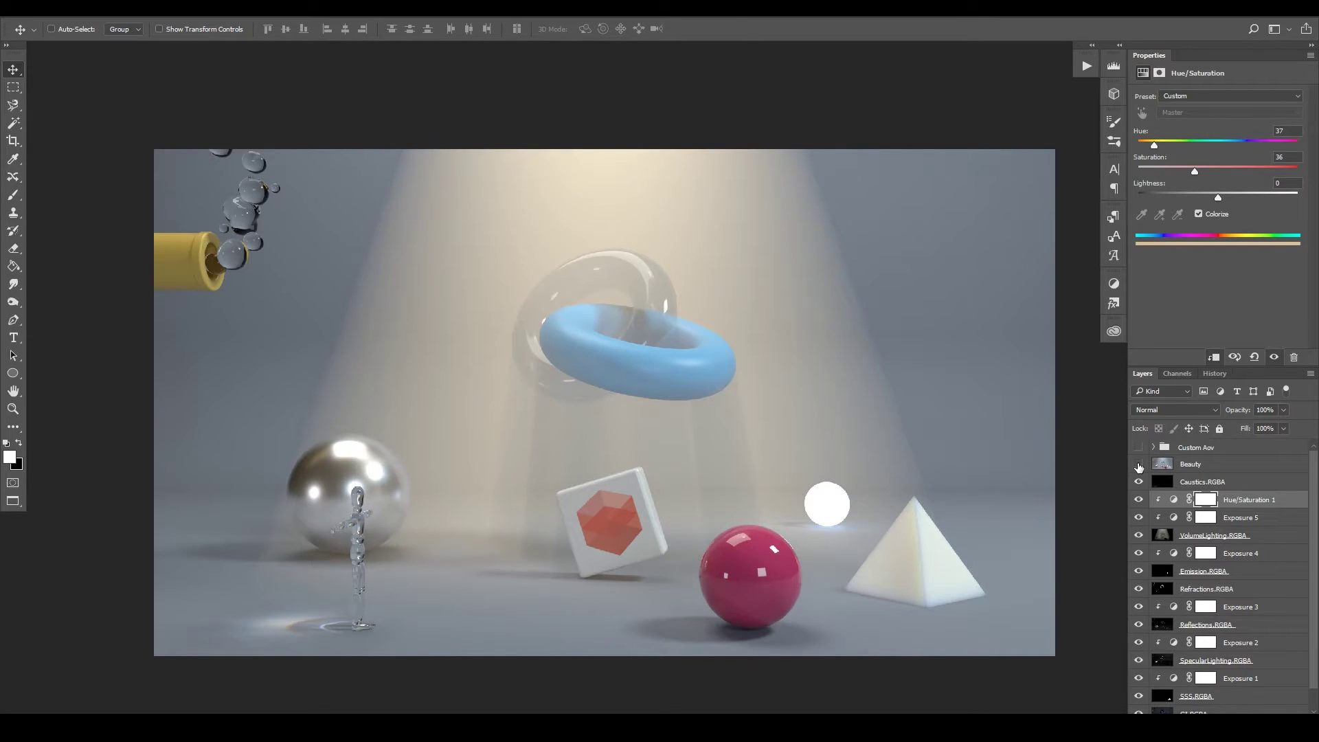
drag(879, 440, 886, 459)
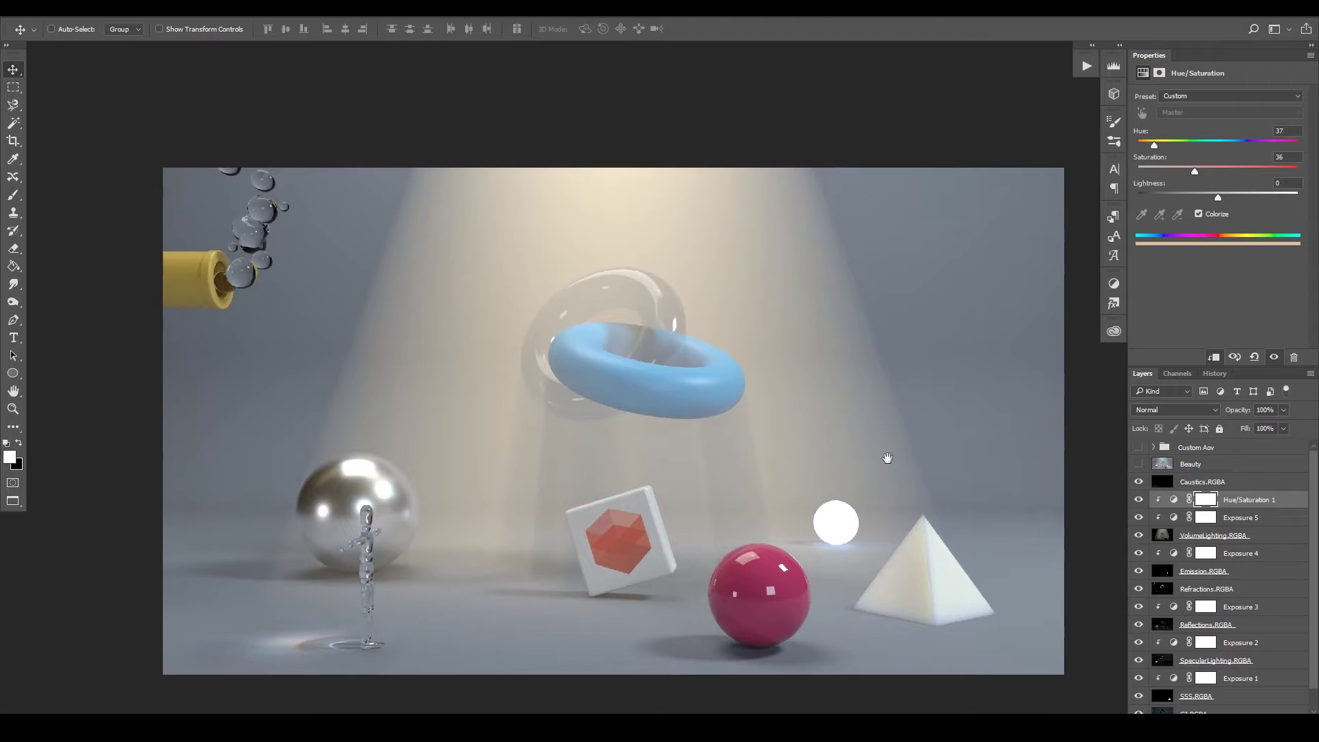
Expand and show the Custom Aov group, hide AO_Custom1 and PuzzleMatte, and select the RS Logo1 matte layer
click(1211, 466)
click(1154, 448)
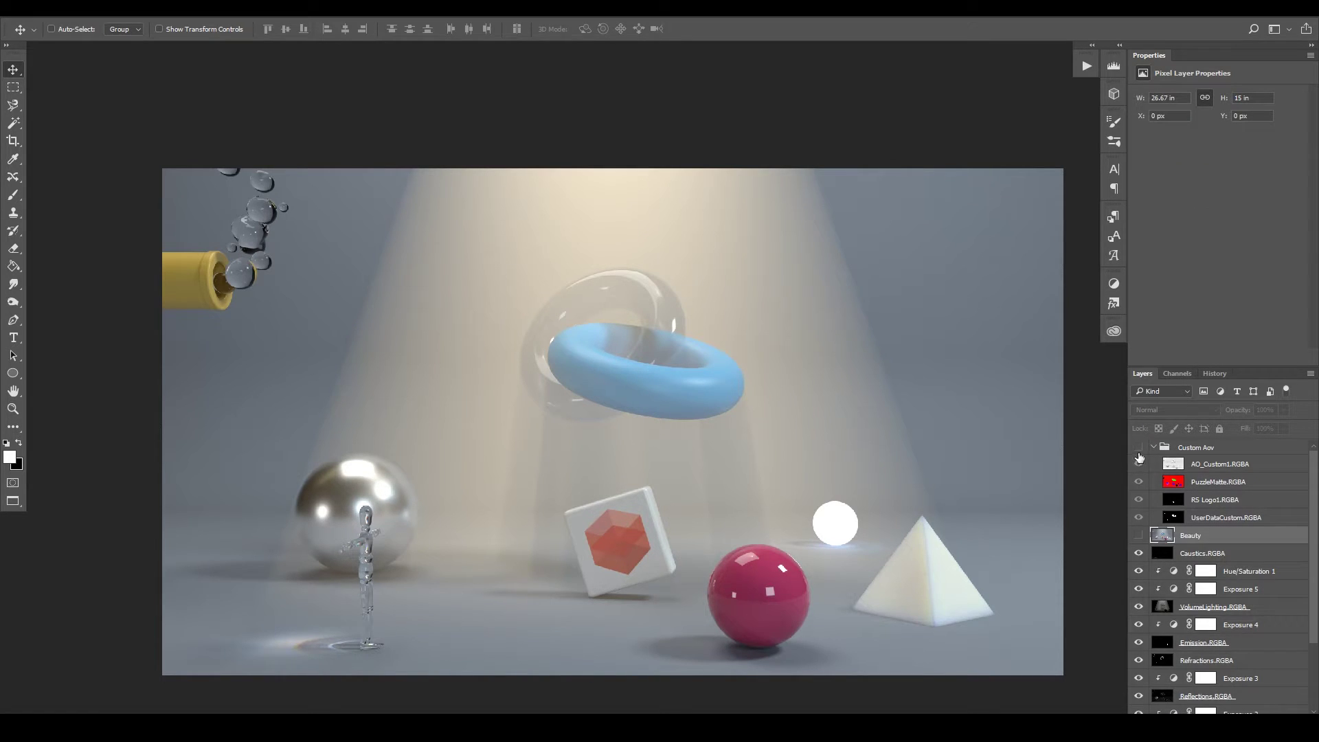
click(1140, 448)
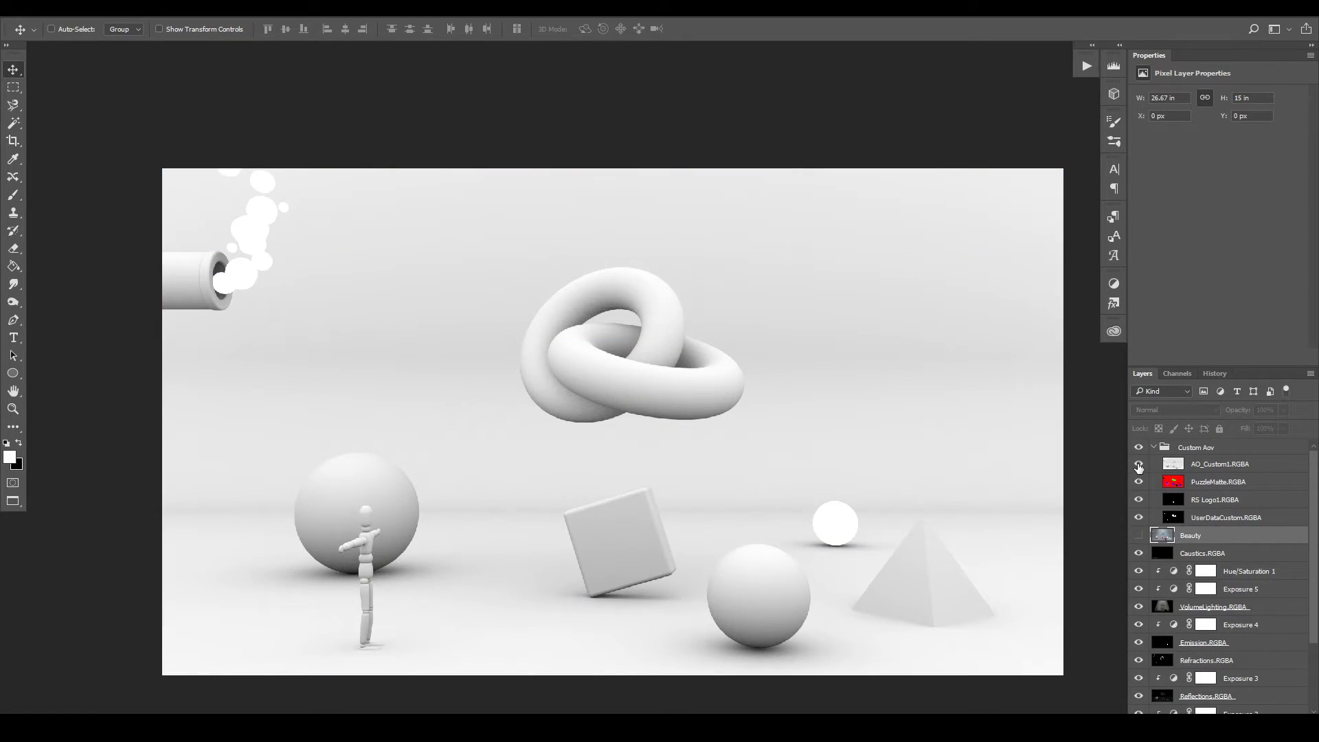
drag(1138, 467, 1173, 506)
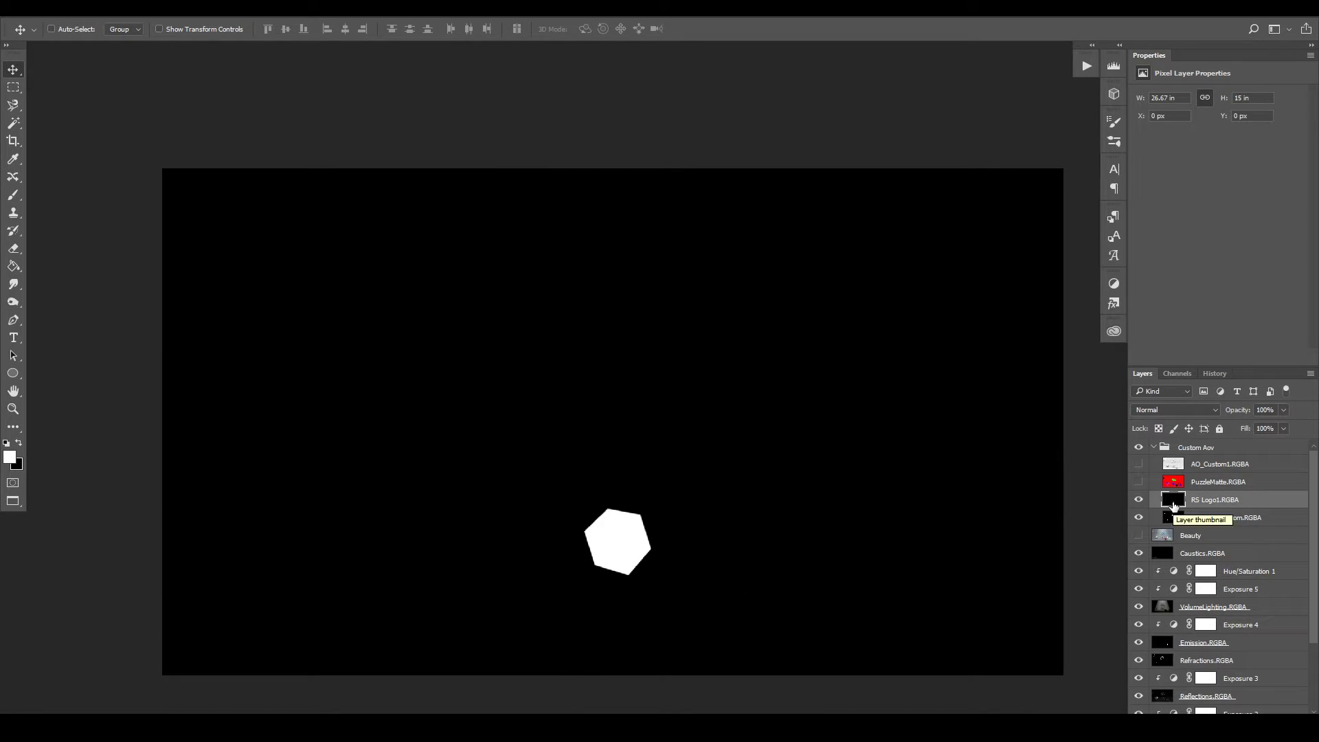
Copy the whole RS Logo1 matte image, clear the selection, and hide and collapse the Custom Aov group
key(ctrl)
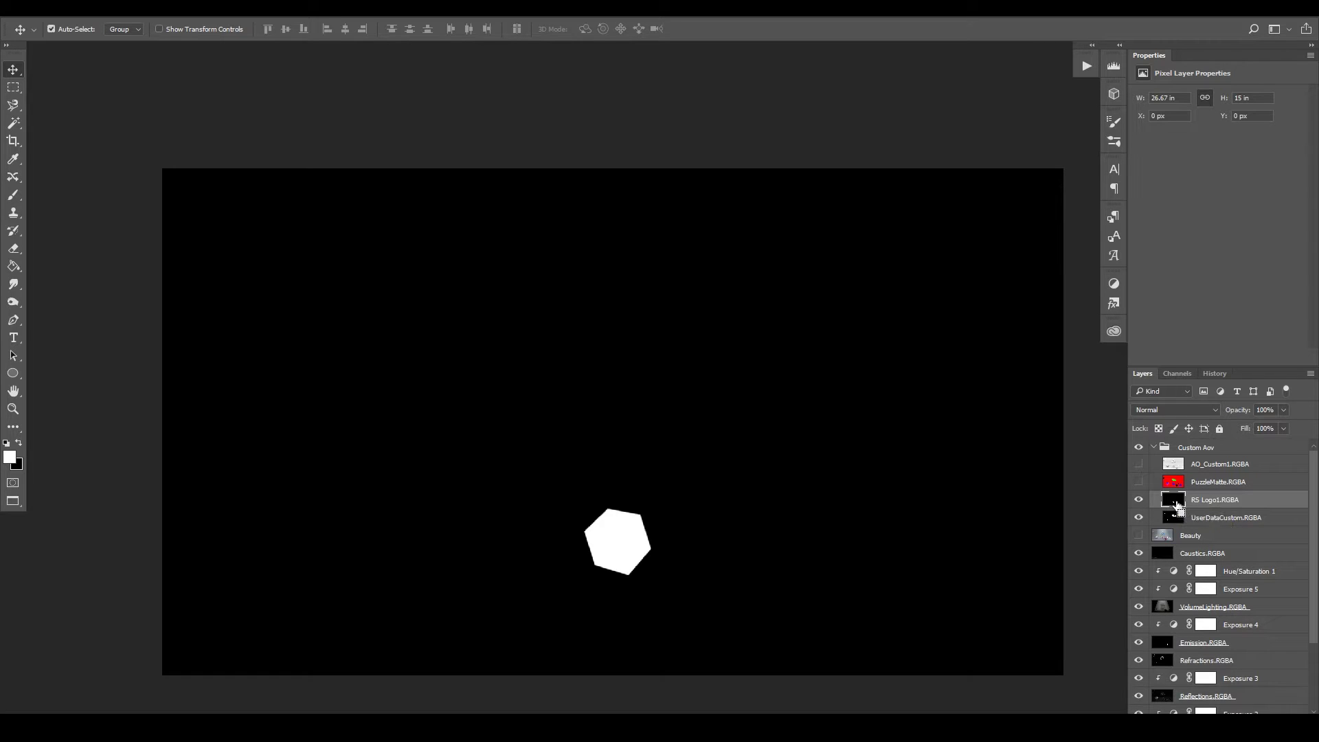
drag(1180, 510, 1176, 507)
key(ctrl)
key(ctrl+d)
drag(687, 380, 627, 346)
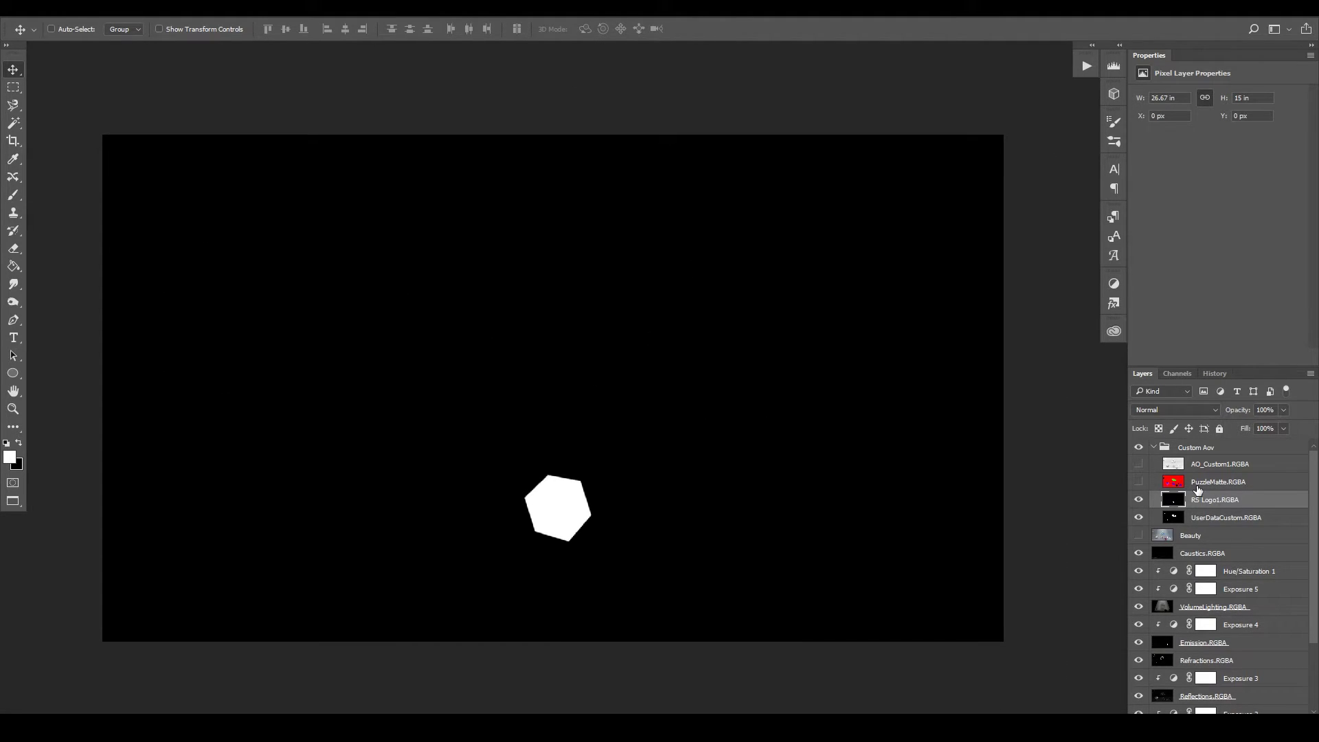
click(1138, 448)
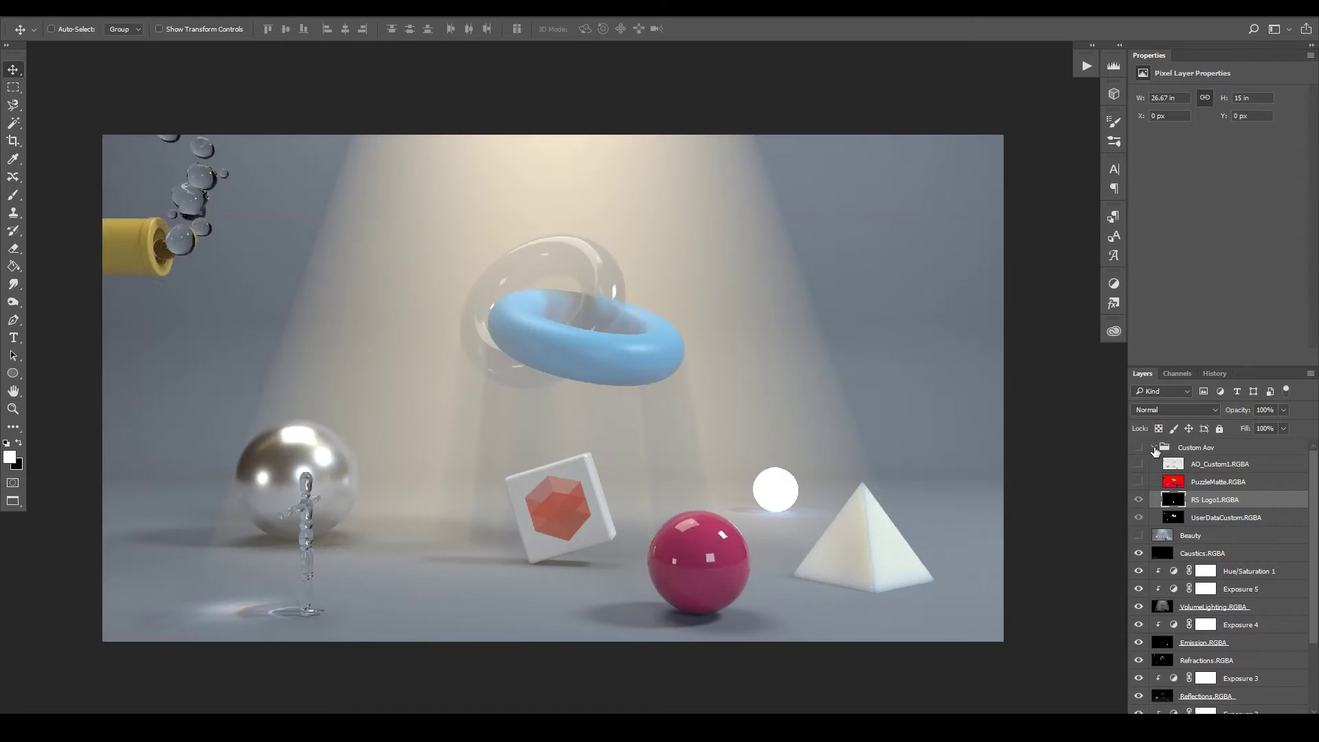
click(1155, 447)
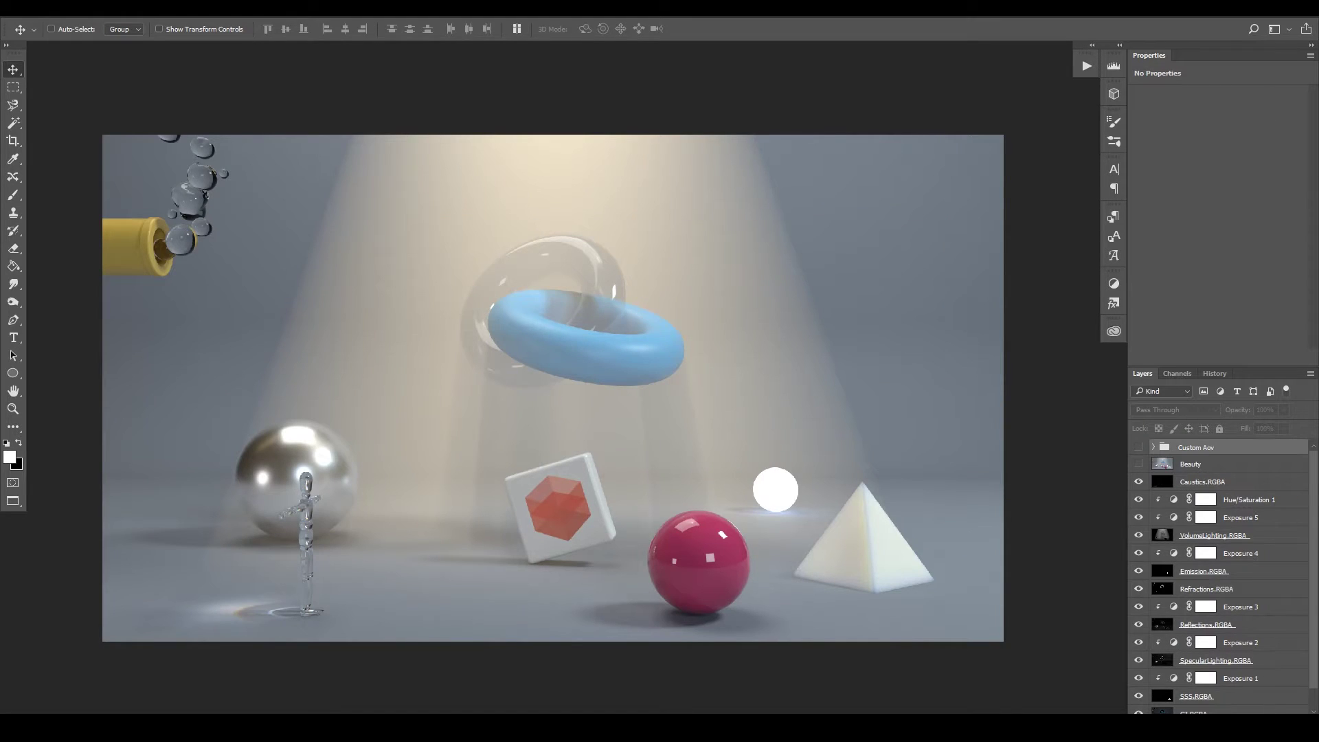
Add a Hue/Saturation adjustment above all layers and paste the copied logo matte into its layer mask
click(1224, 722)
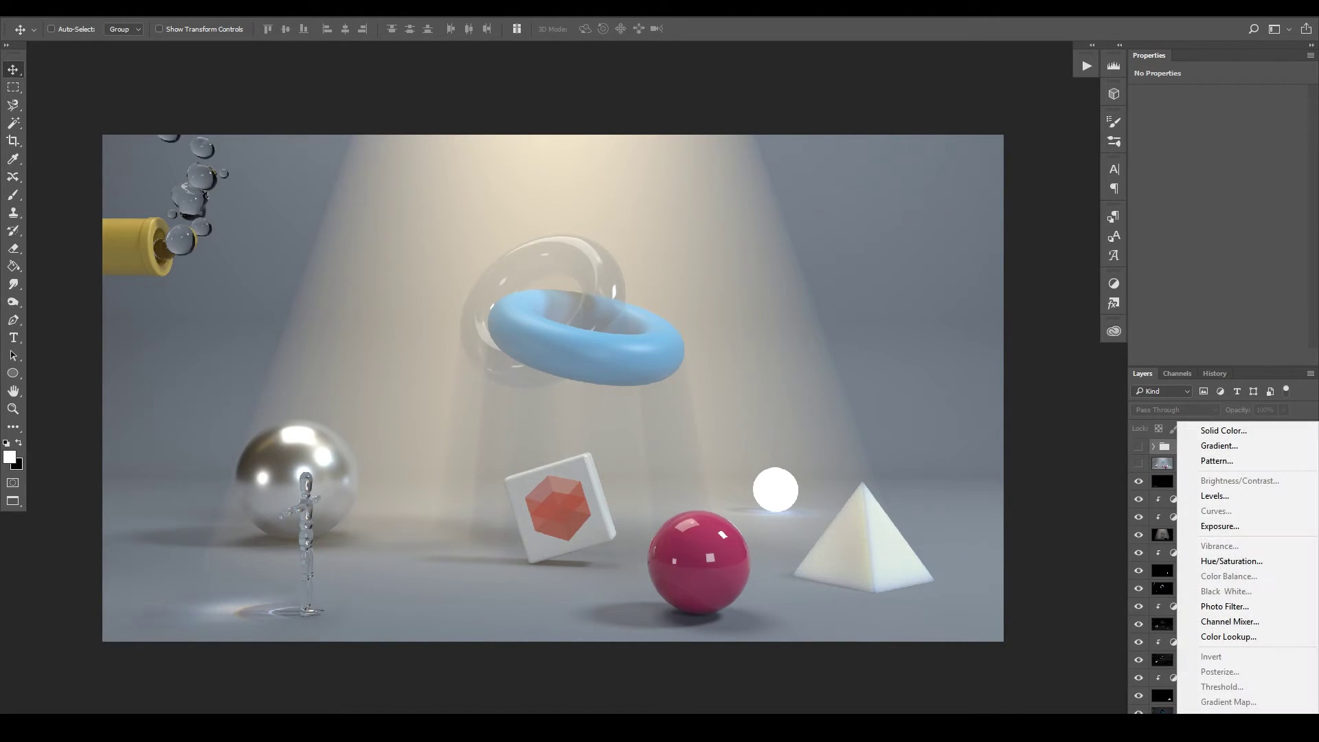
click(1232, 562)
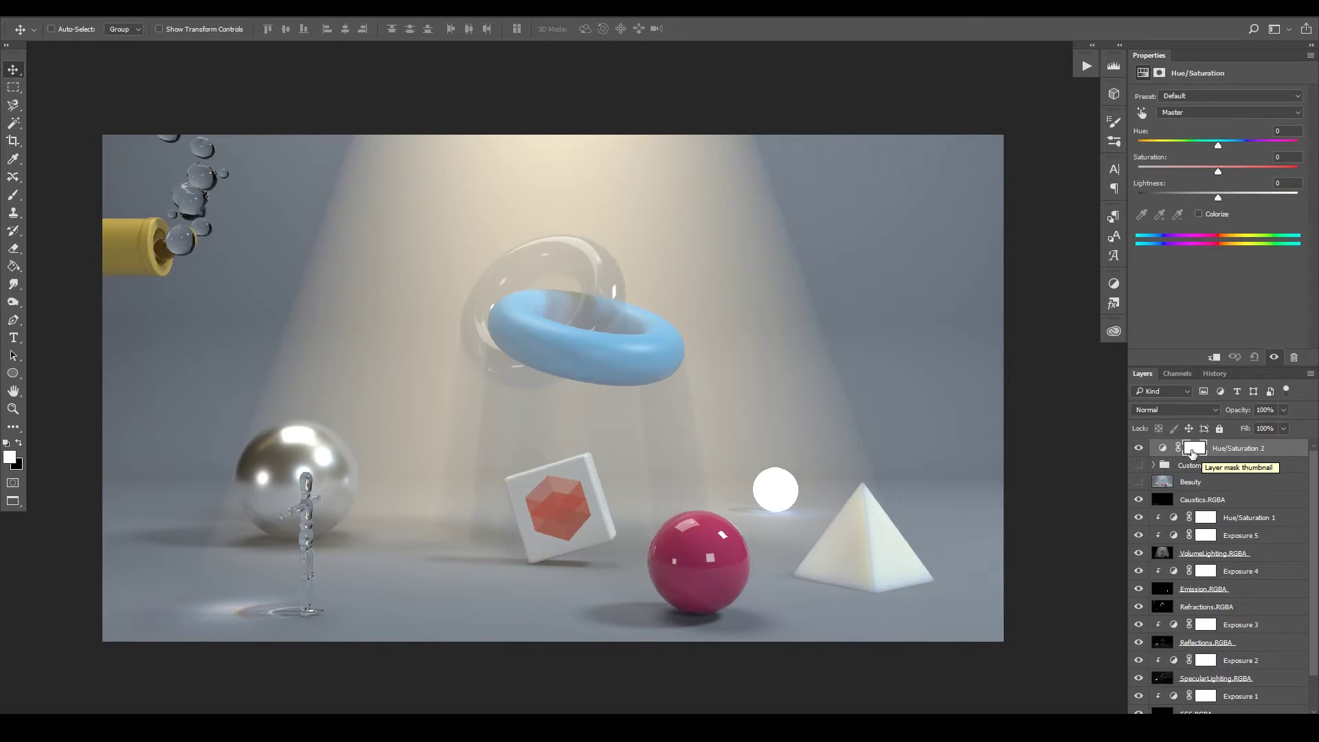
alt+click(1195, 451)
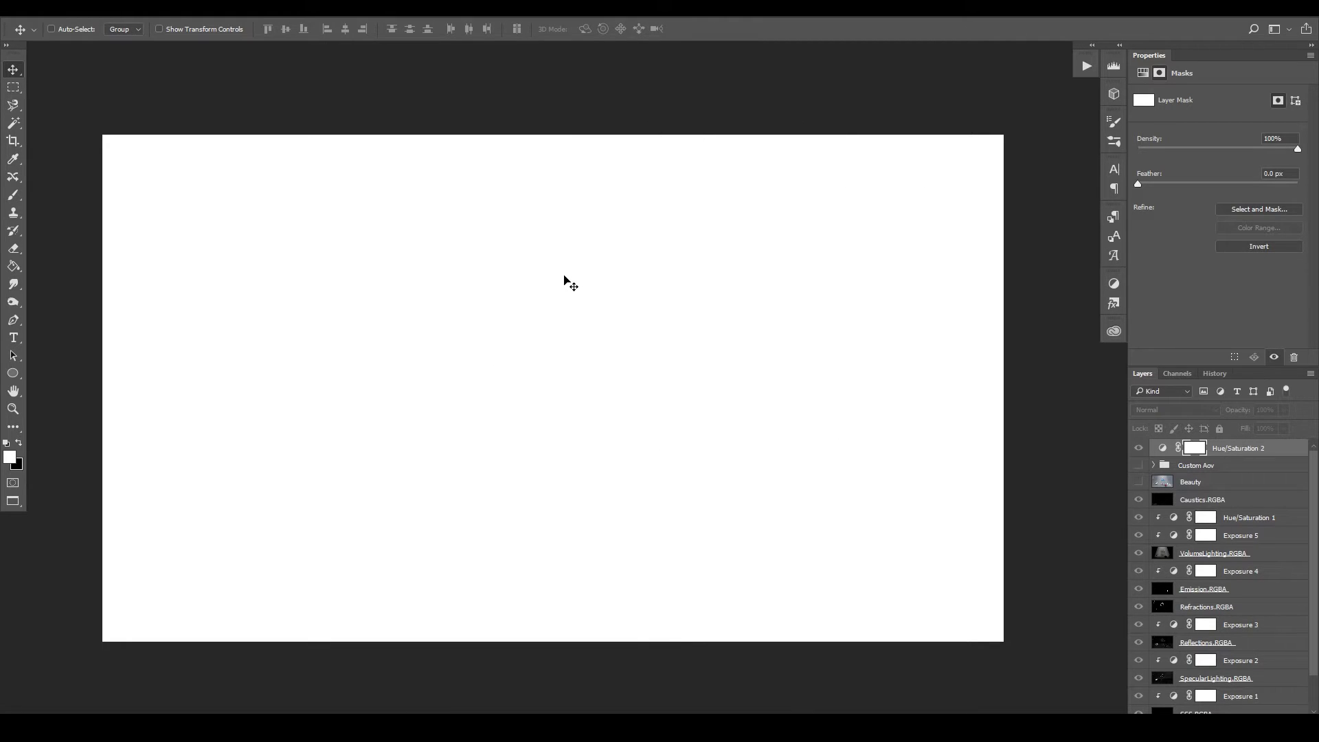
key(ctrl+v)
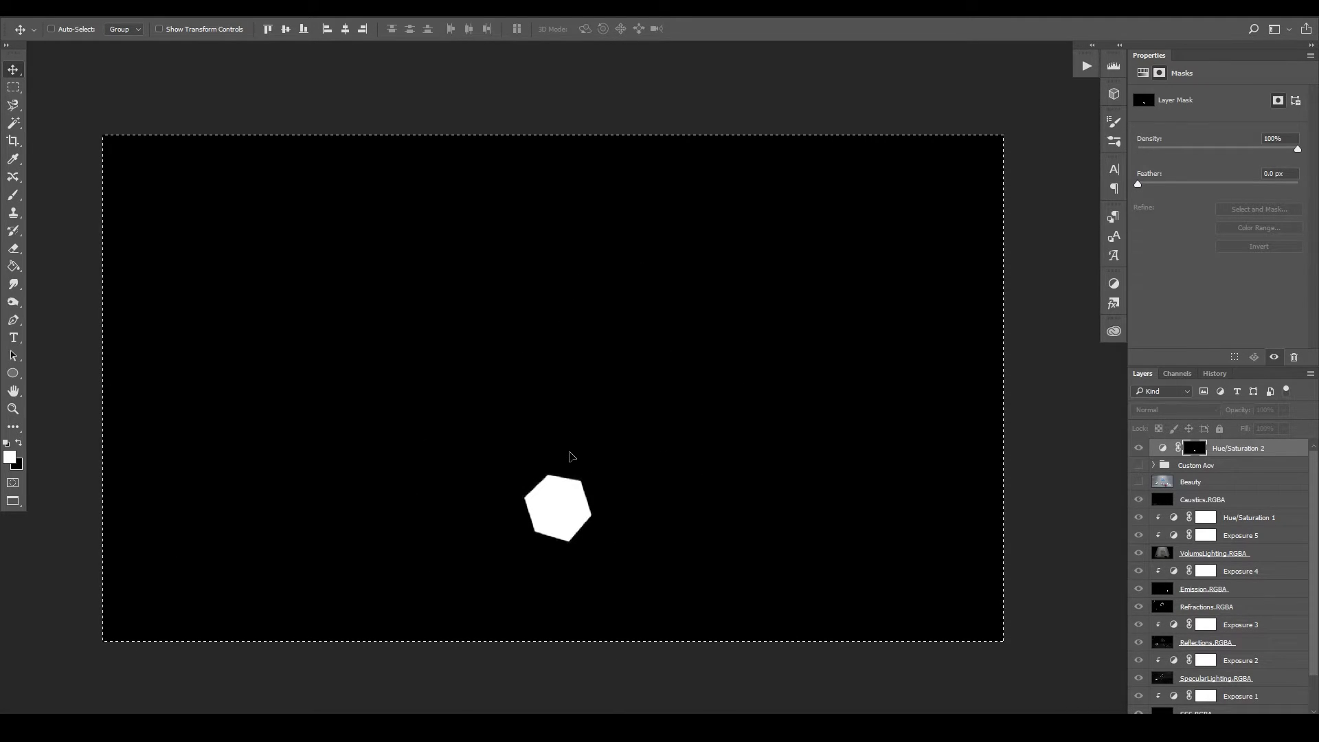
key(ctrl+d)
click(1163, 447)
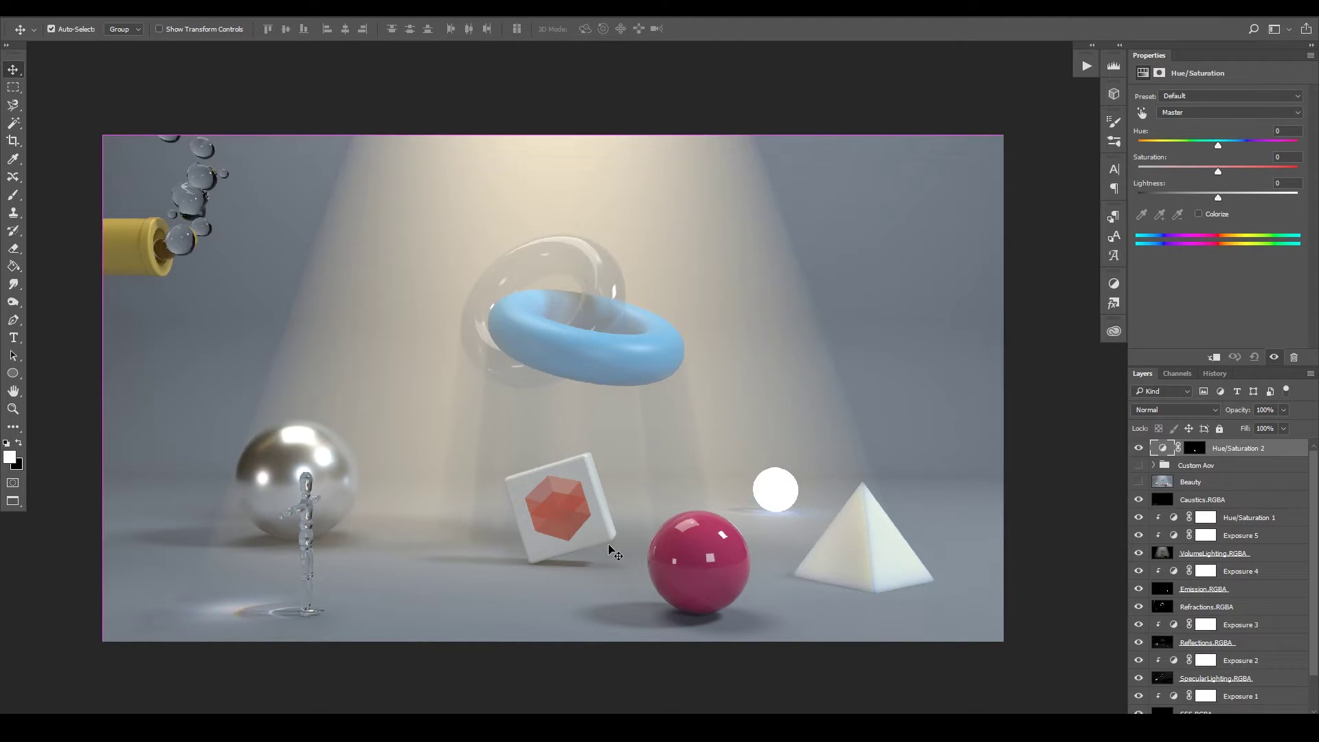
Recolor the cube's logo purple with hue -110, saturation +12 and lightness -7, comparing with and without the adjustment
key(ctrl+plus)
drag(611, 549, 711, 444)
scroll(652, 485, up, 2)
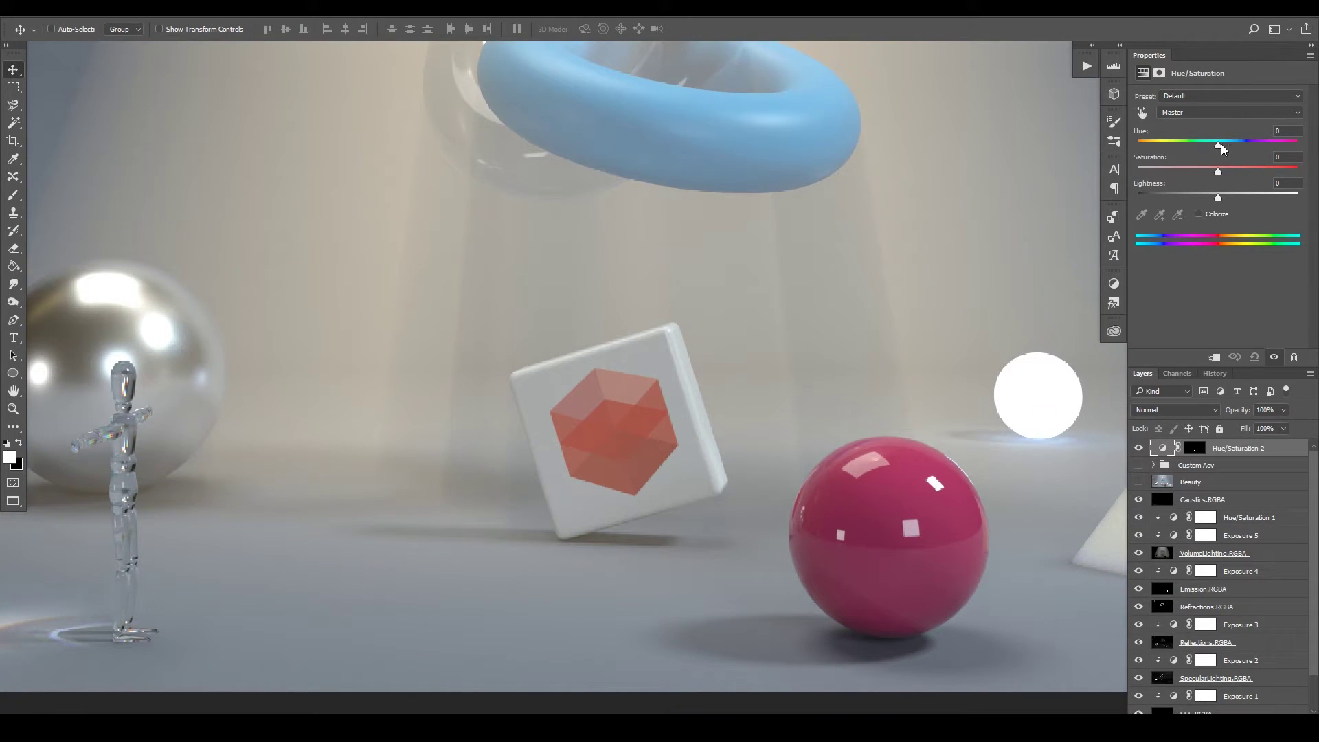
drag(1220, 145, 1212, 198)
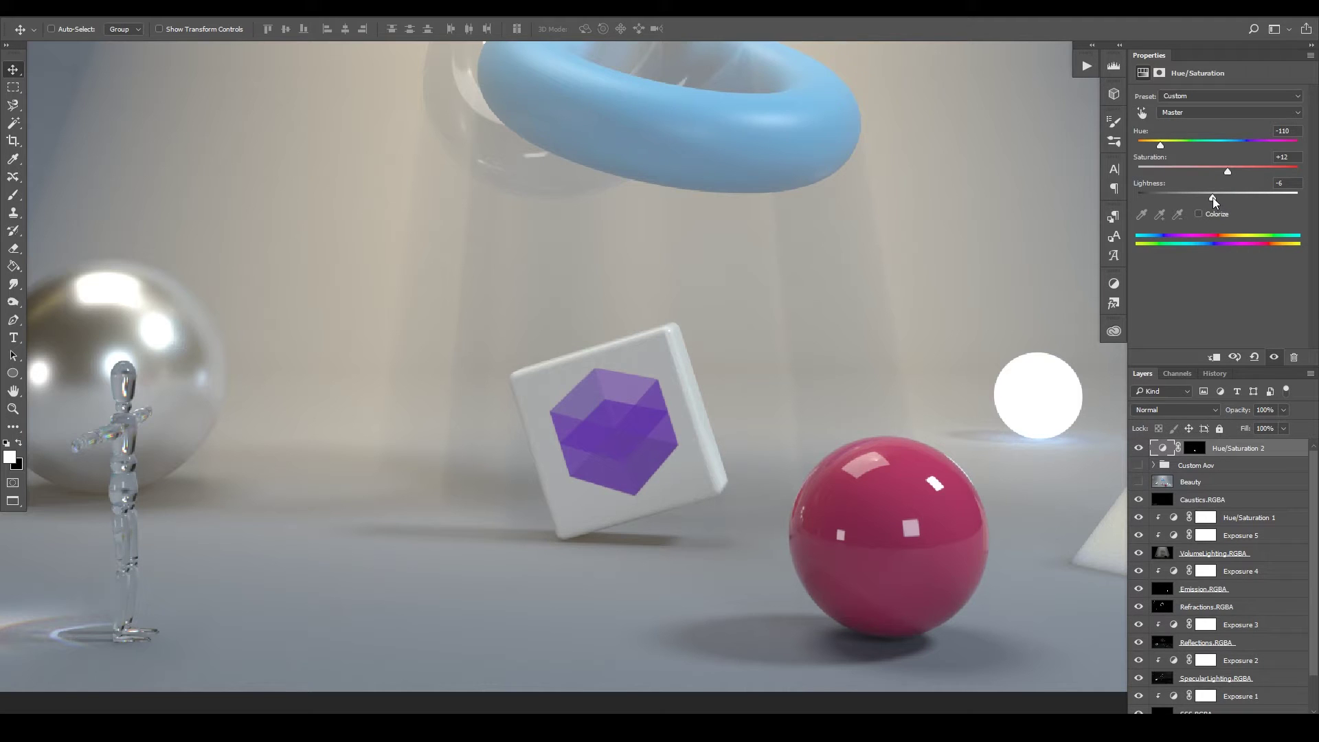
click(1139, 448)
click(1139, 448)
Examine the recolored logo in the full composite and the order of the pass layers beneath its adjustment
drag(814, 328, 771, 382)
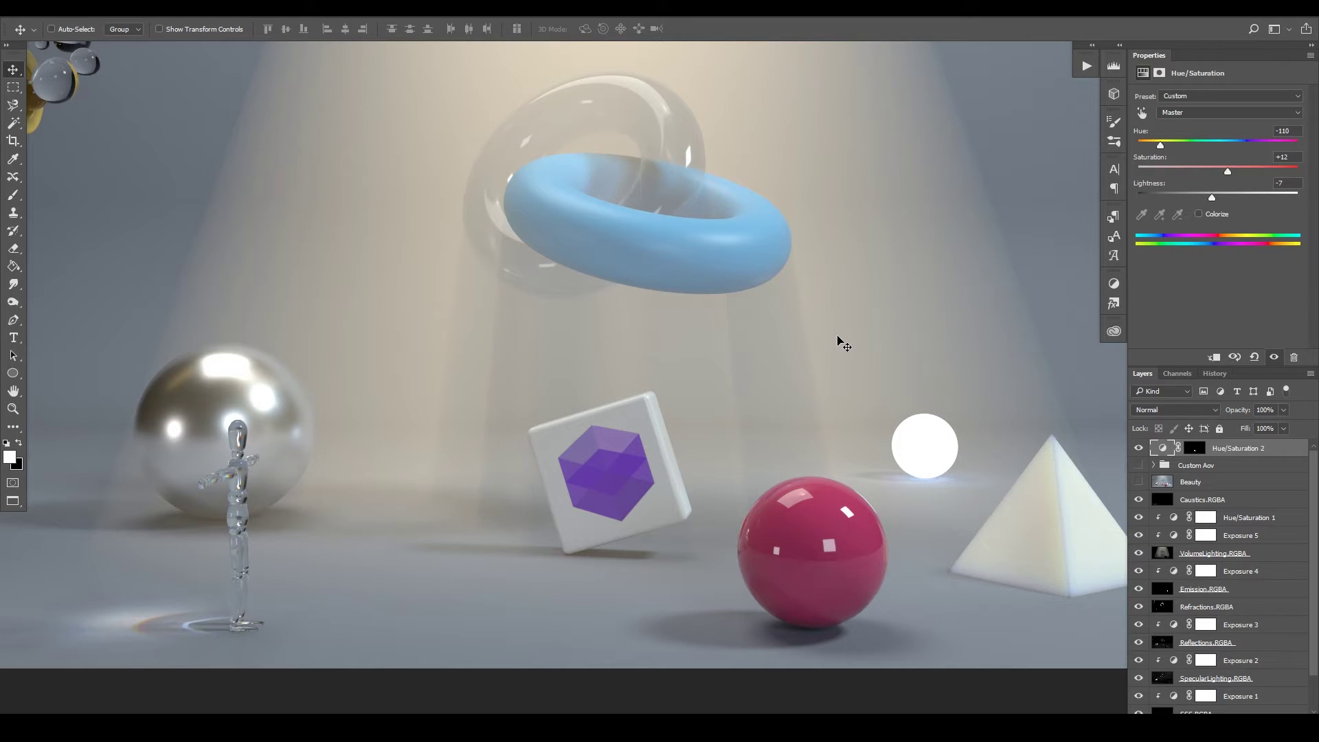
drag(838, 337, 749, 380)
scroll(828, 389, down, 2)
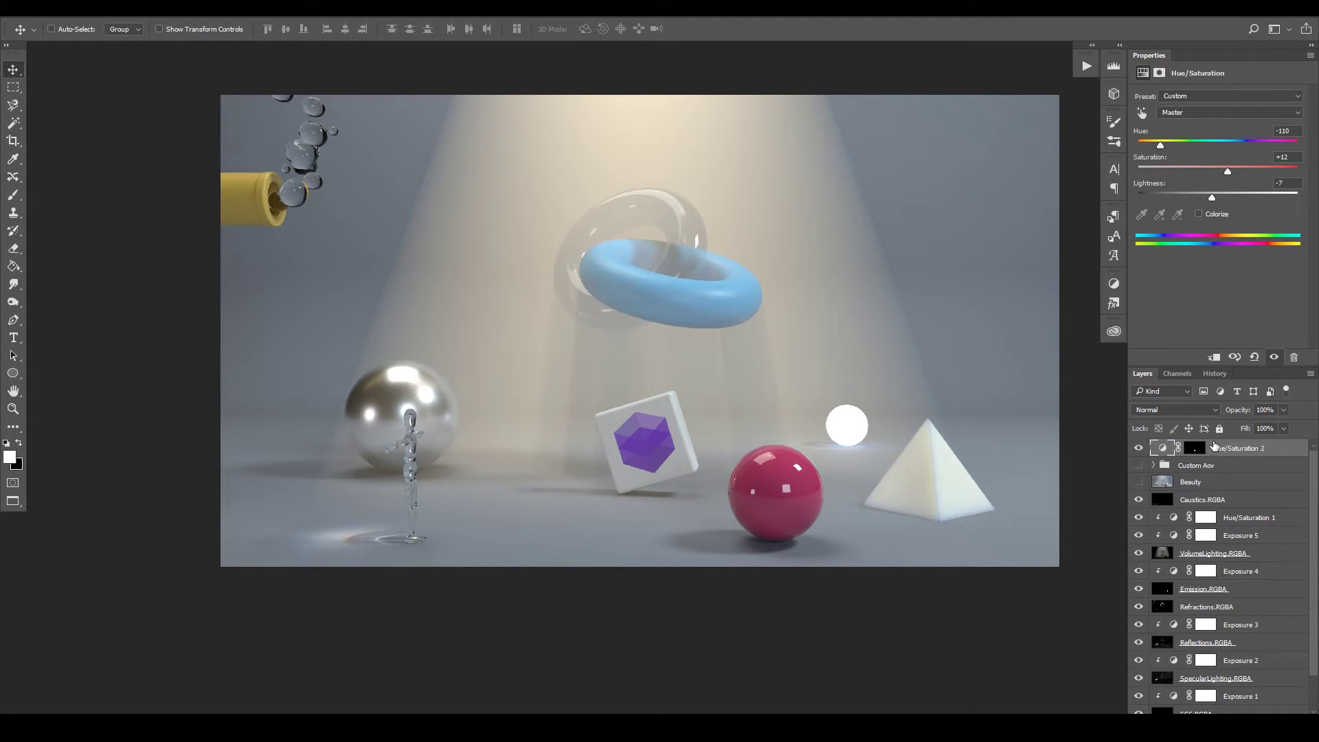
scroll(1206, 452, down, 2)
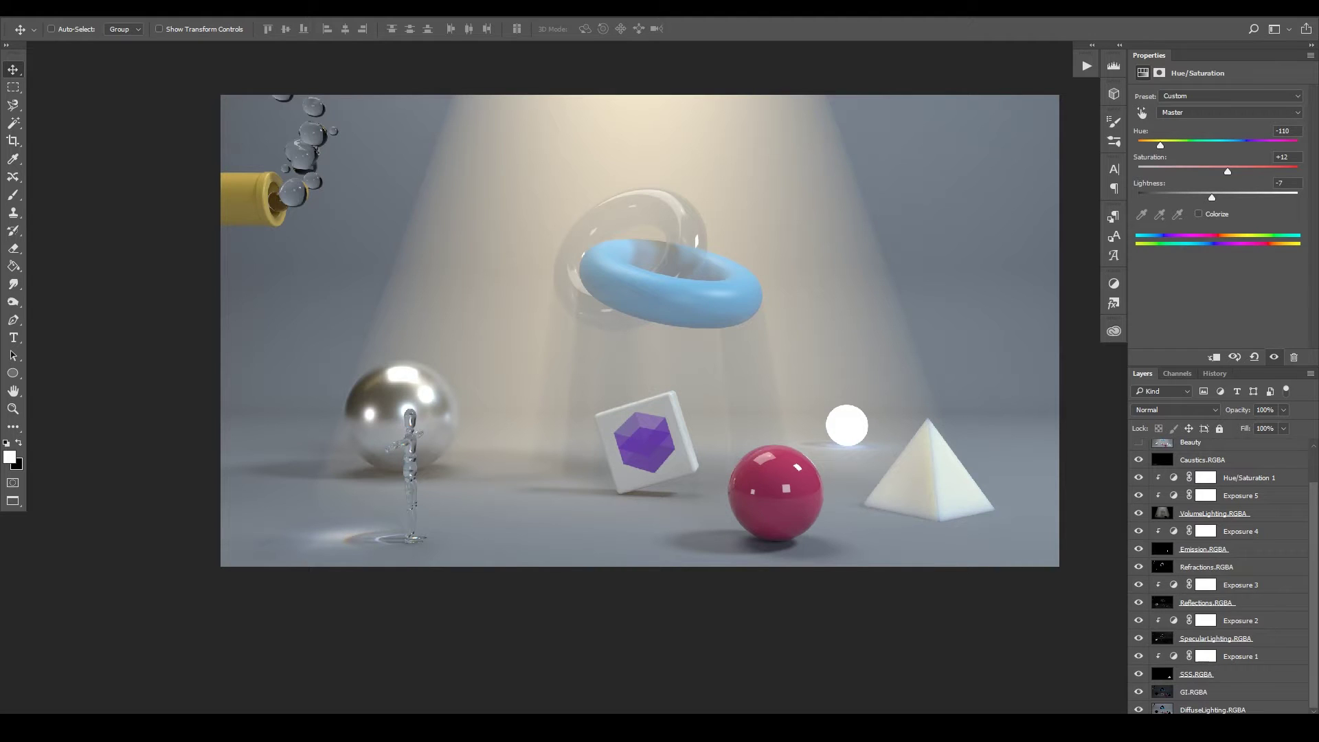
scroll(1244, 501, up, 2)
click(1268, 452)
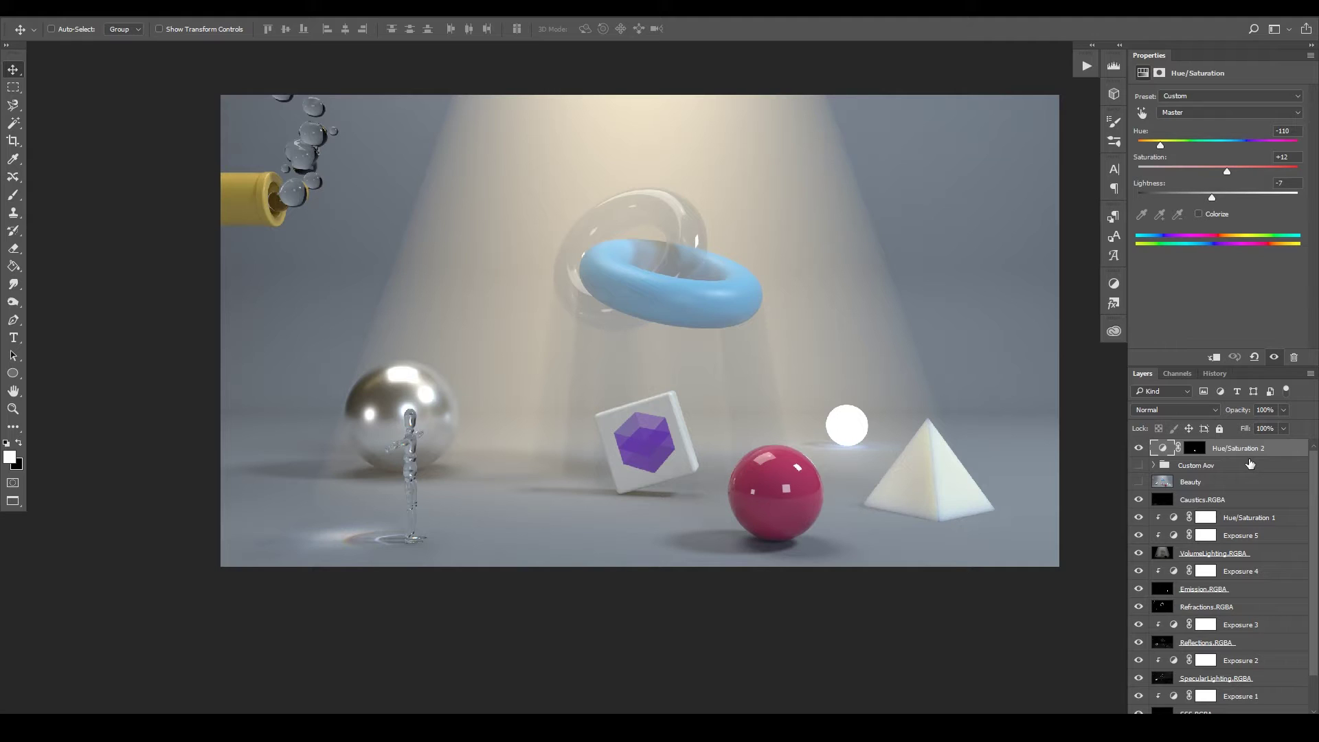
scroll(1244, 485, down, 2)
scroll(1247, 504, up, 2)
scroll(646, 385, up, 1)
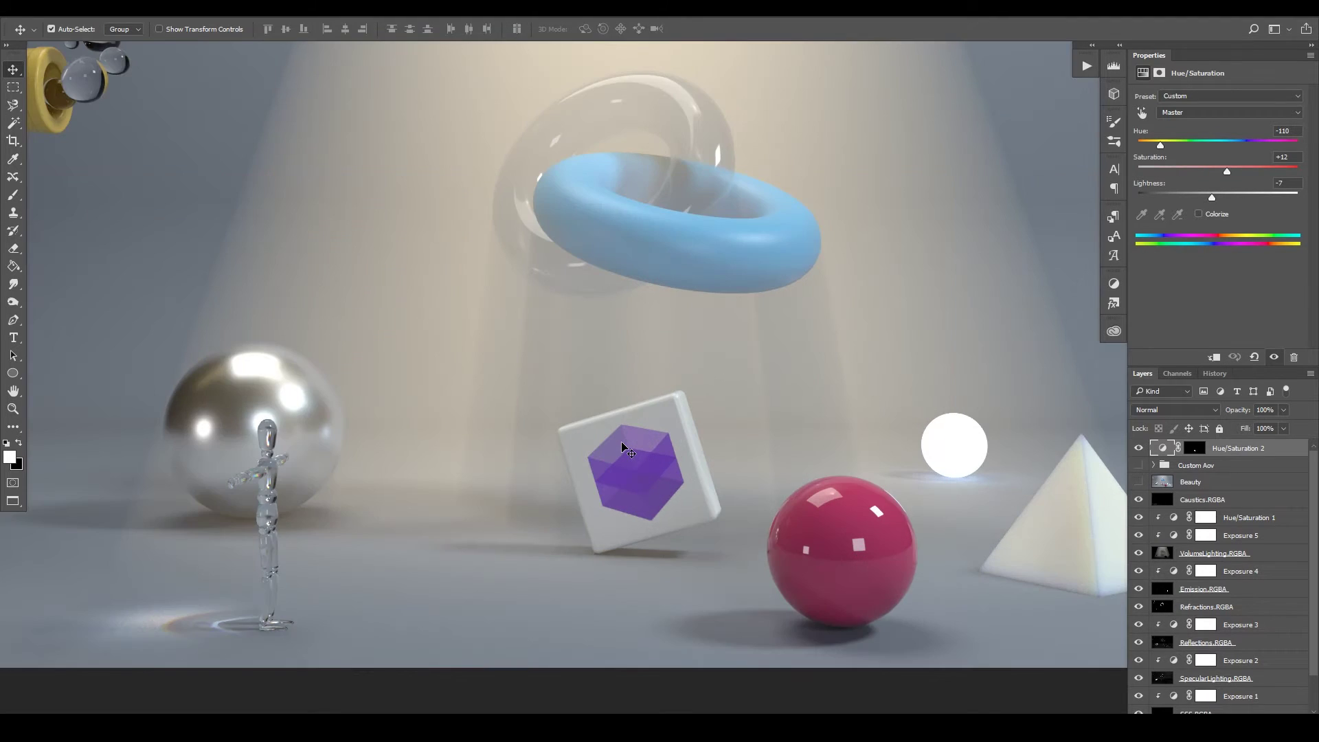
drag(789, 427, 769, 399)
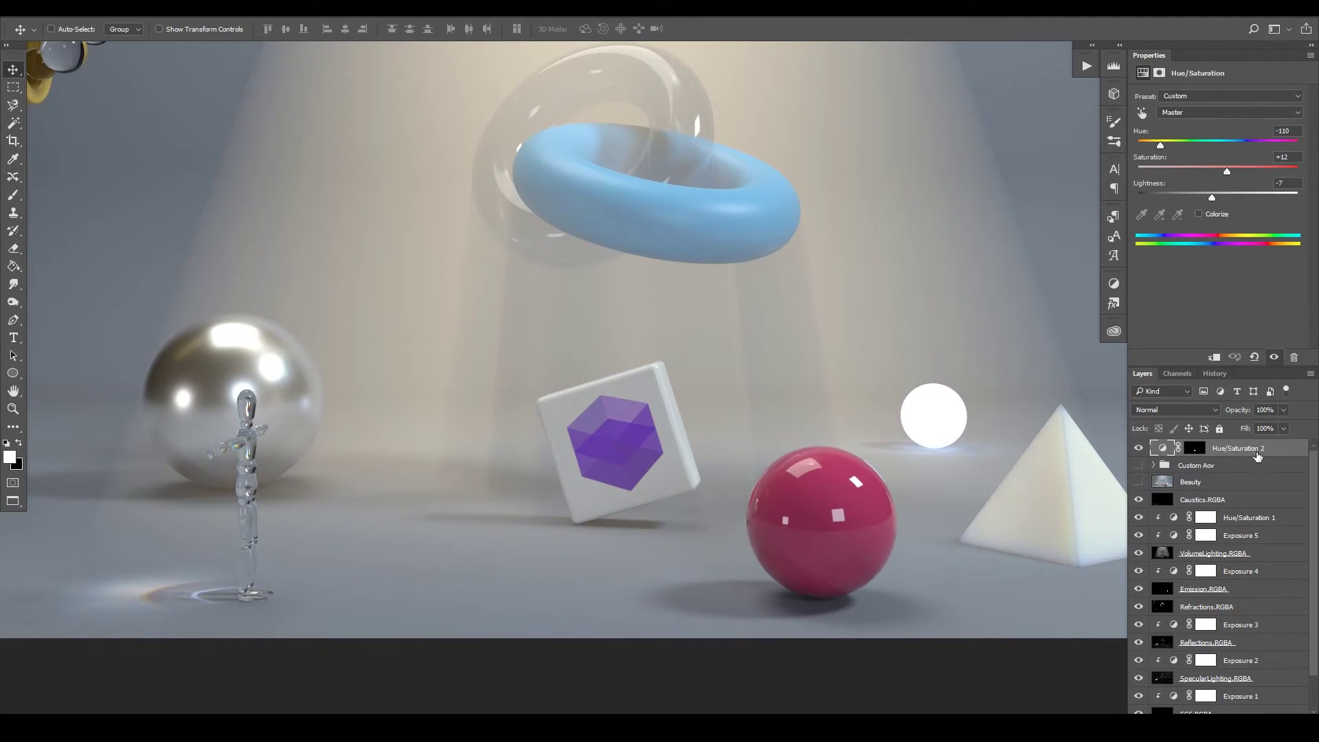
Move the logo's Hue/Saturation adjustment directly above the DiffuseLighting layer and clip it to that pass
scroll(1223, 680, down, 1)
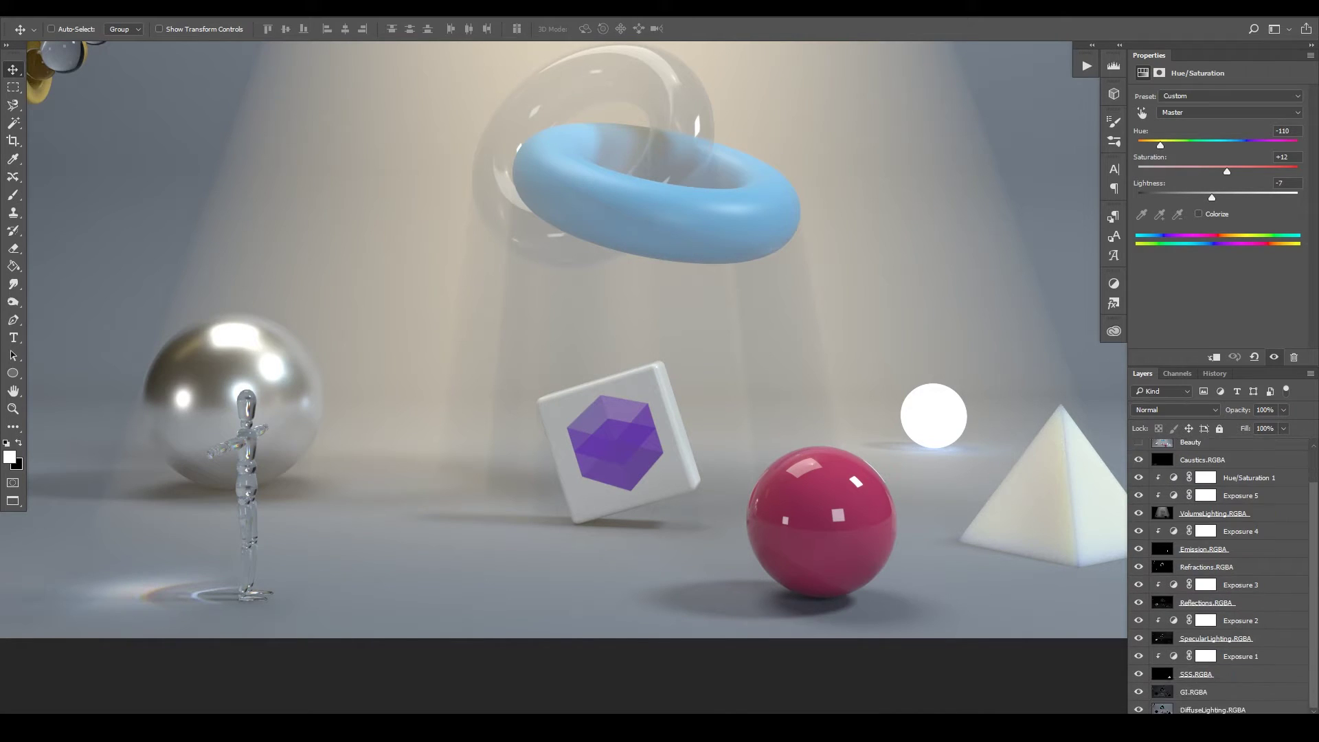
drag(1217, 713, 1216, 702)
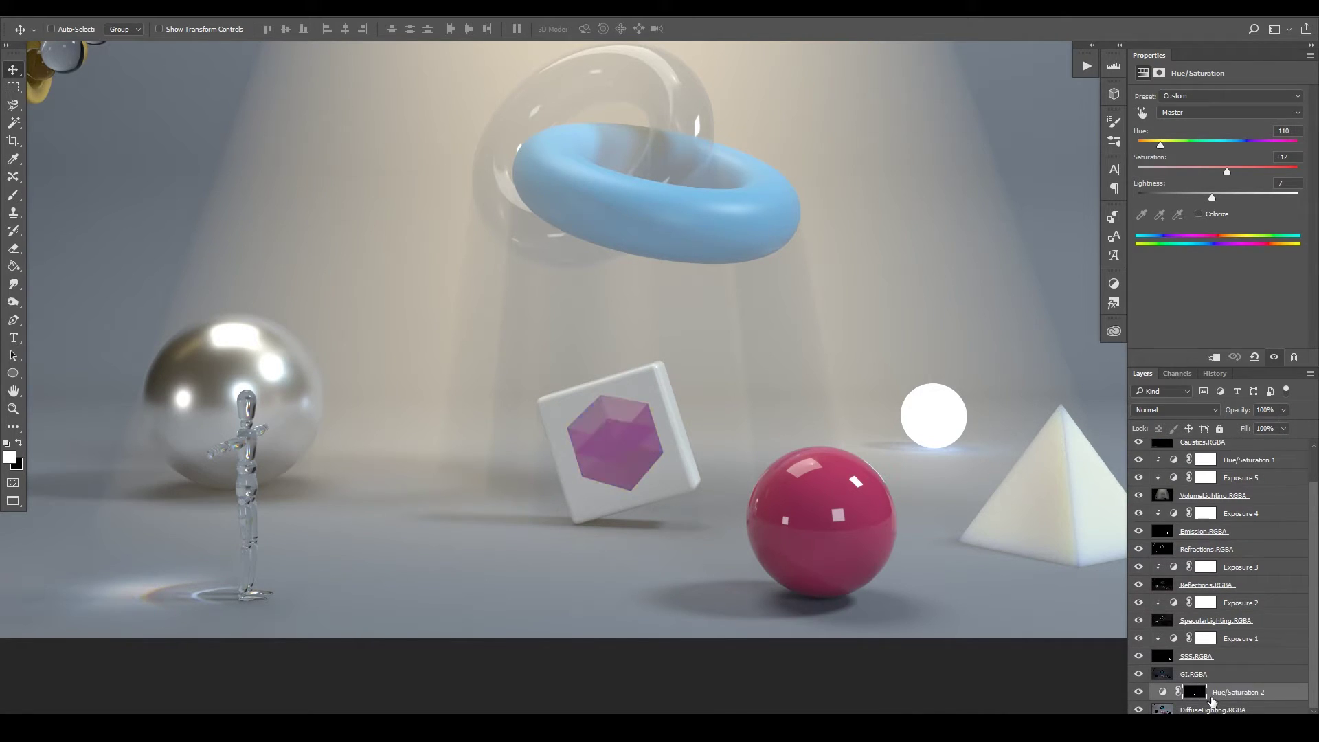
alt+click(1224, 694)
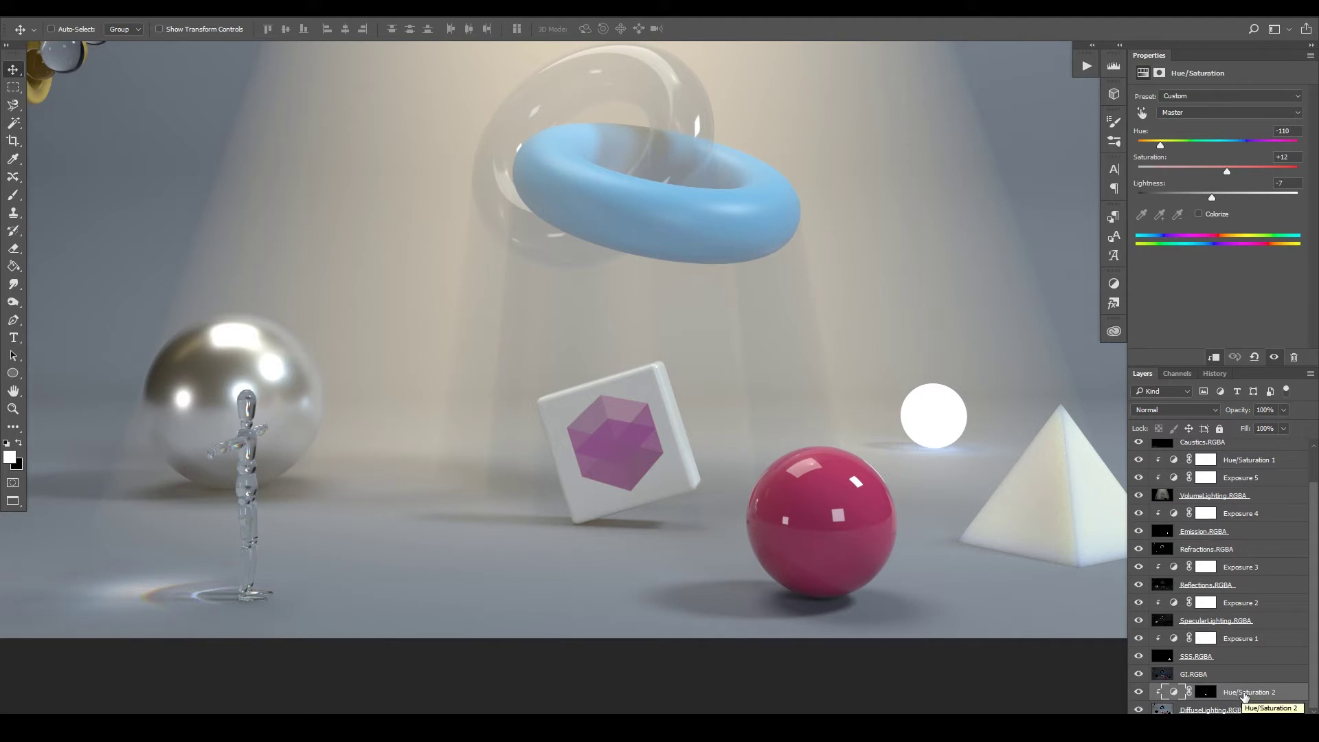
Duplicate the logo's masked Hue/Saturation adjustment, move the copy directly above the GI layer and clip it to that pass
key(ctrl)
key(ctrl+j)
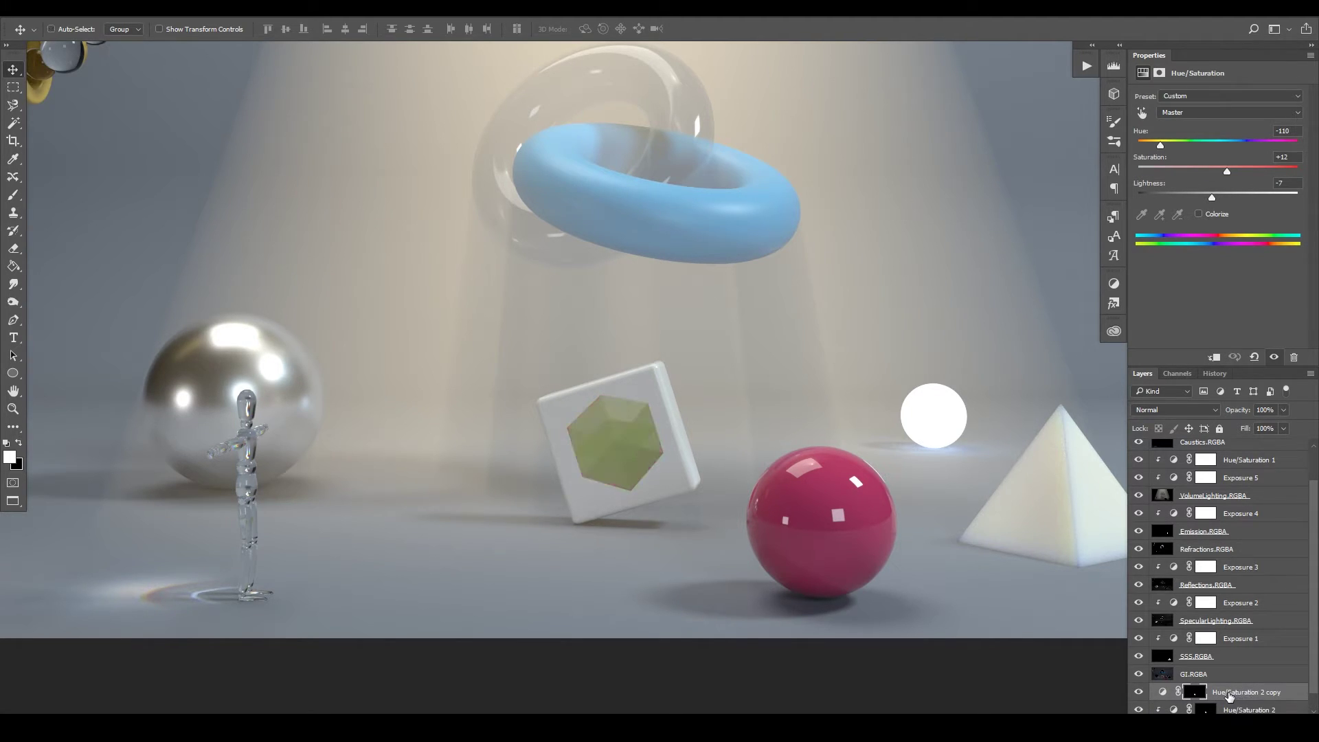
drag(1226, 671, 1225, 673)
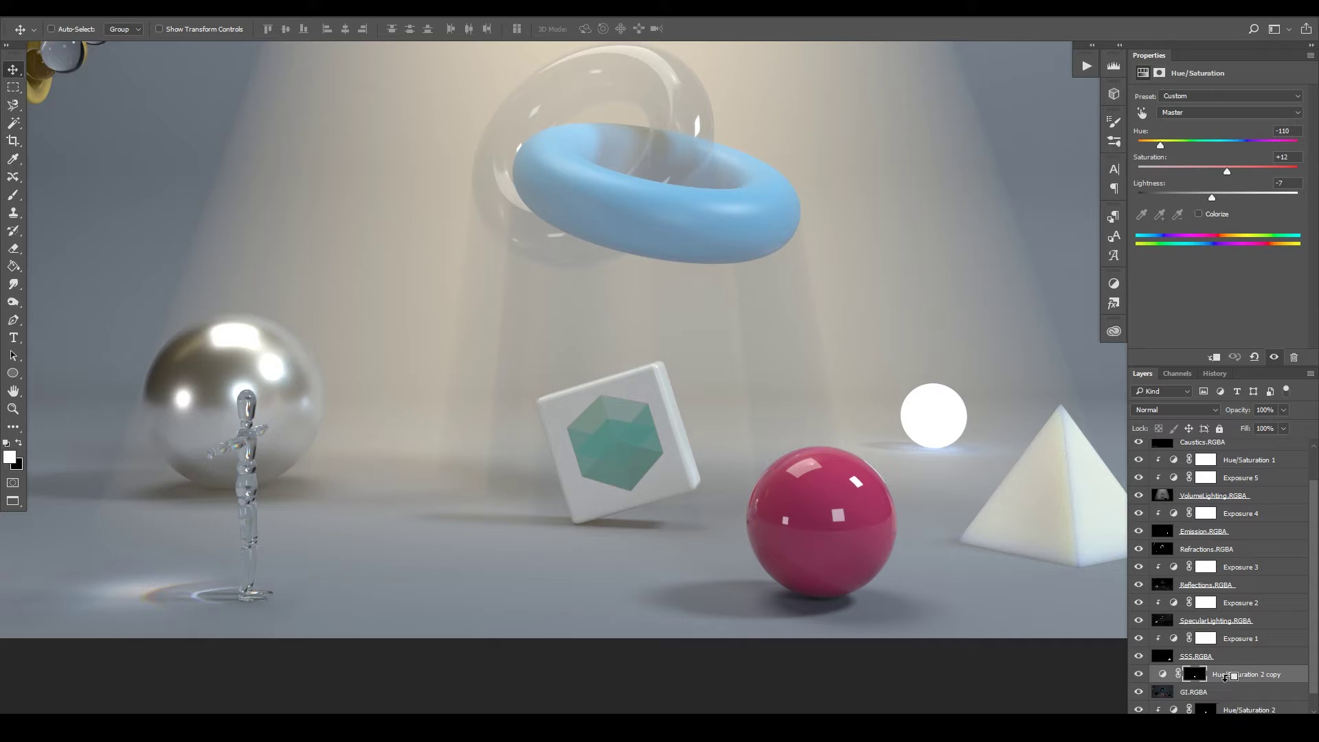
alt+click(1226, 680)
drag(684, 409, 657, 433)
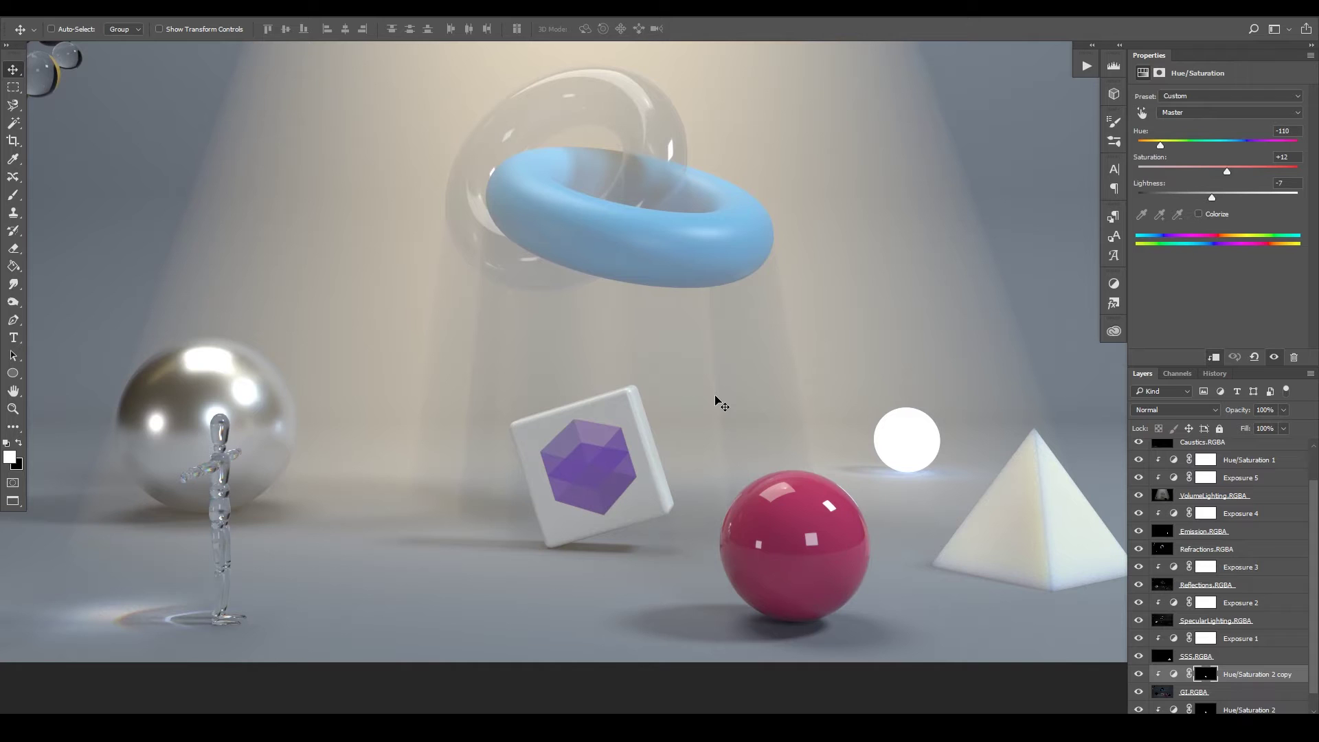
drag(704, 407, 699, 434)
scroll(1158, 455, up, 2)
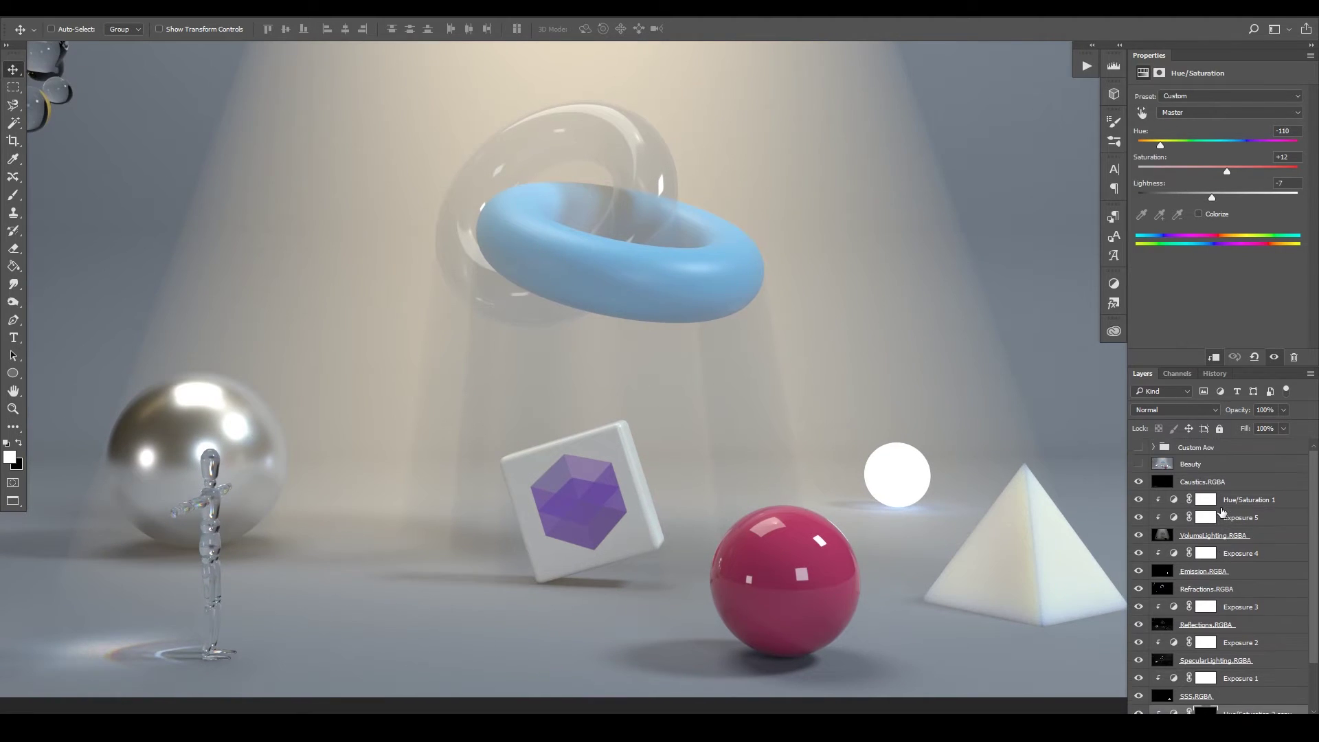
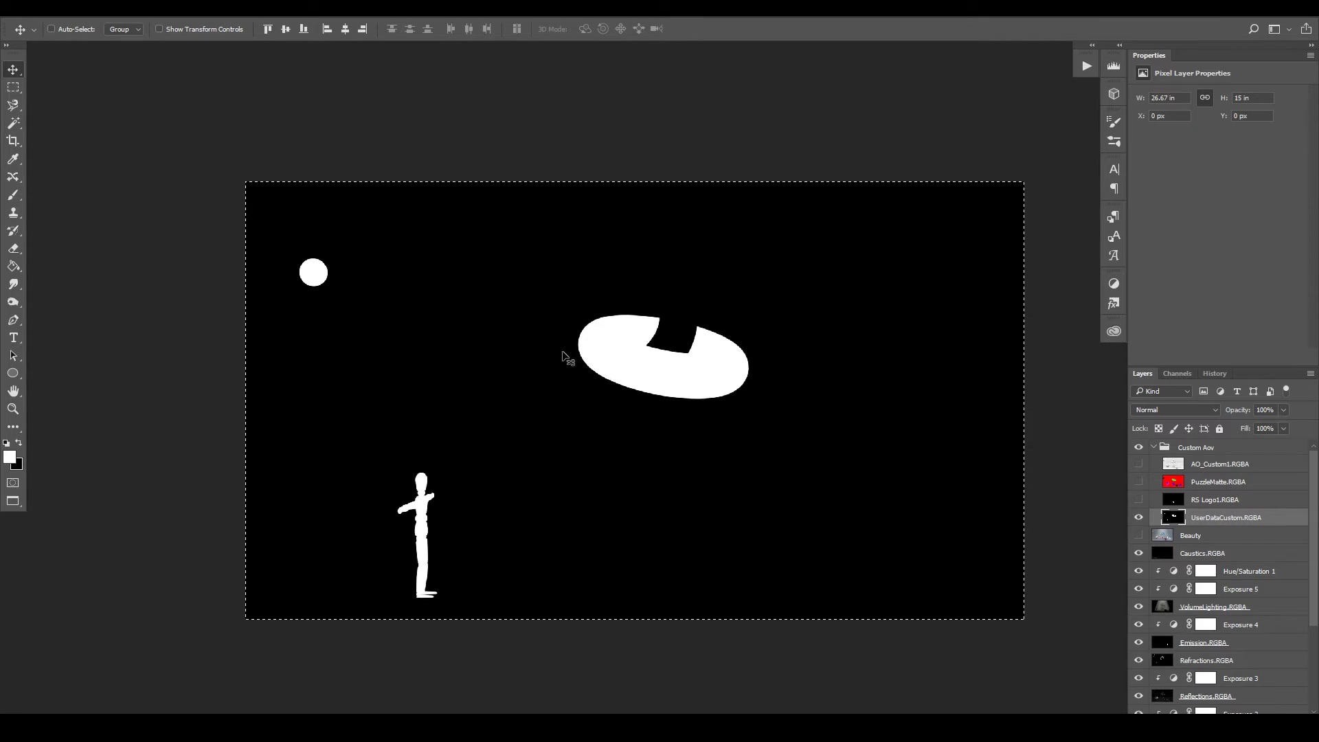
Deselect the canvas, hide and collapse the Custom Aov group, and add an Exposure adjustment above it
key(ctrl+d)
click(1138, 448)
click(1154, 447)
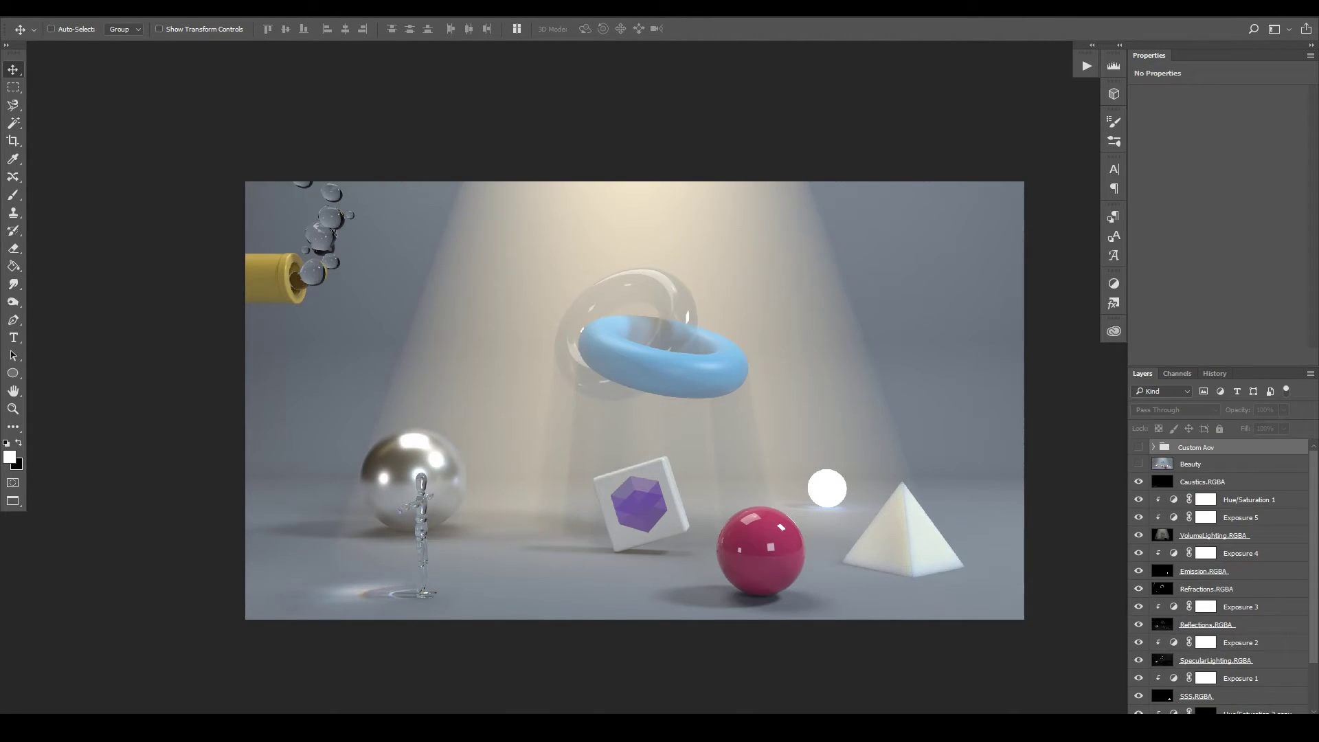
click(1224, 726)
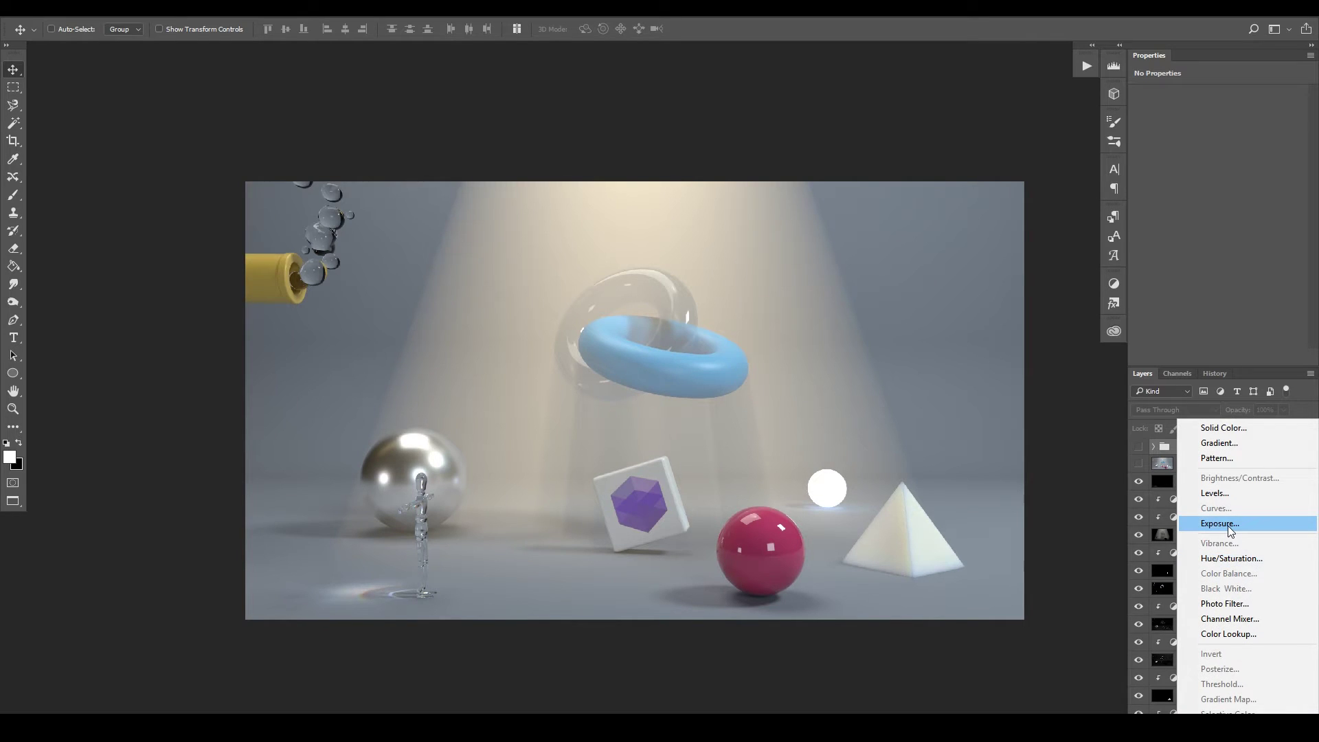
click(1228, 526)
Paste the copied UserDataCustom matte into the new Exposure adjustment's mask and clear the selection
click(1195, 453)
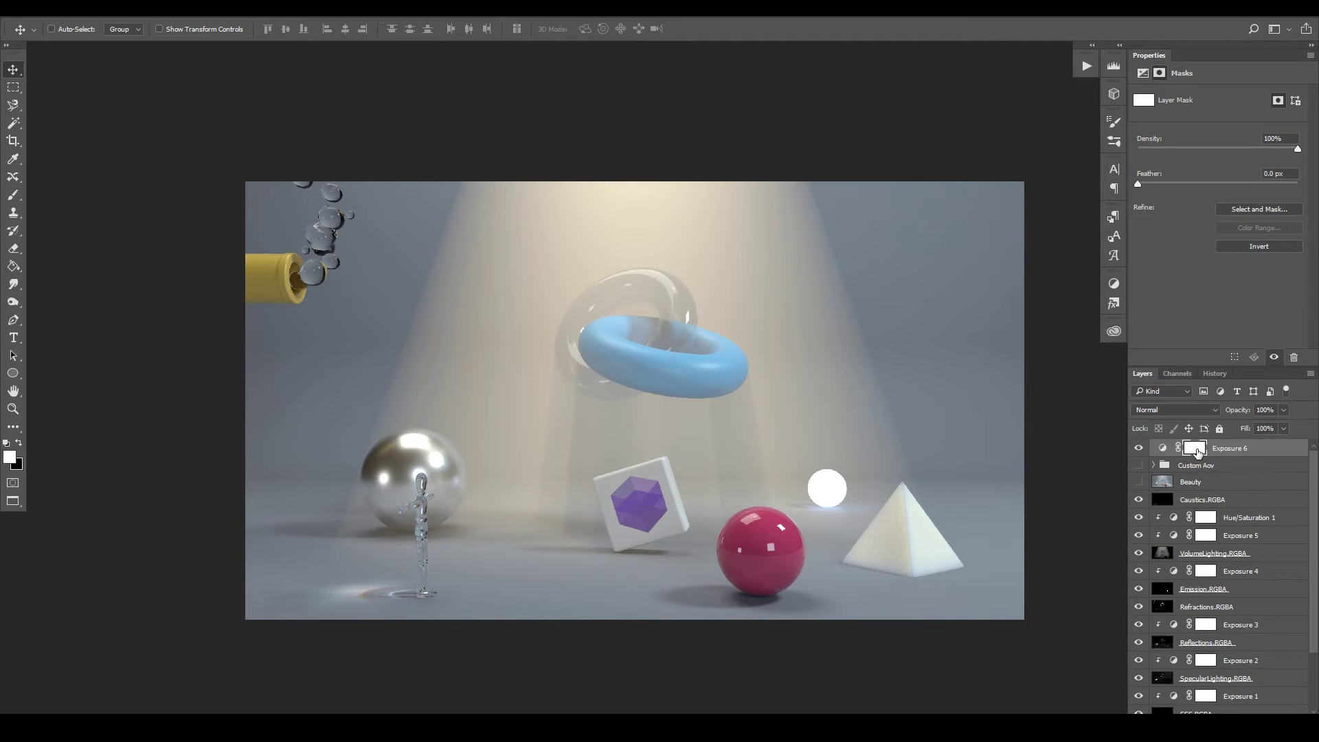
alt+click(1197, 452)
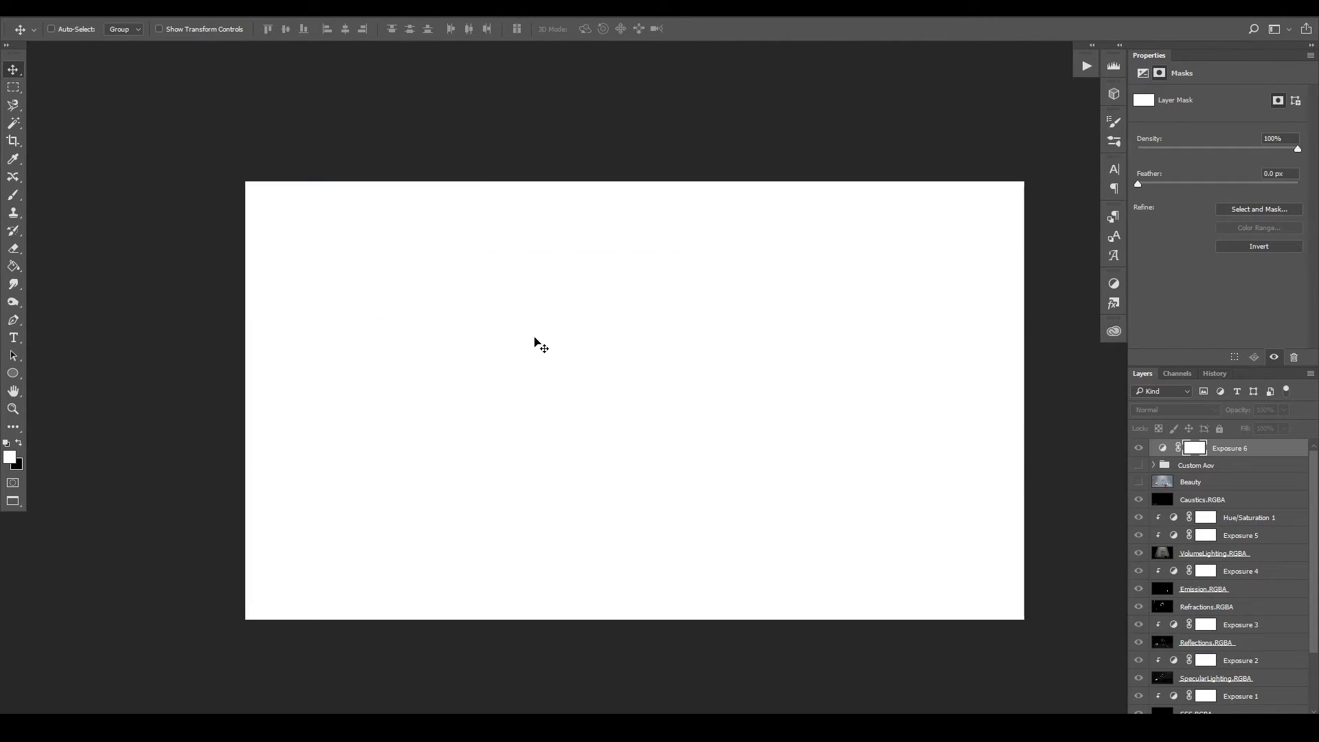
key(ctrl+v)
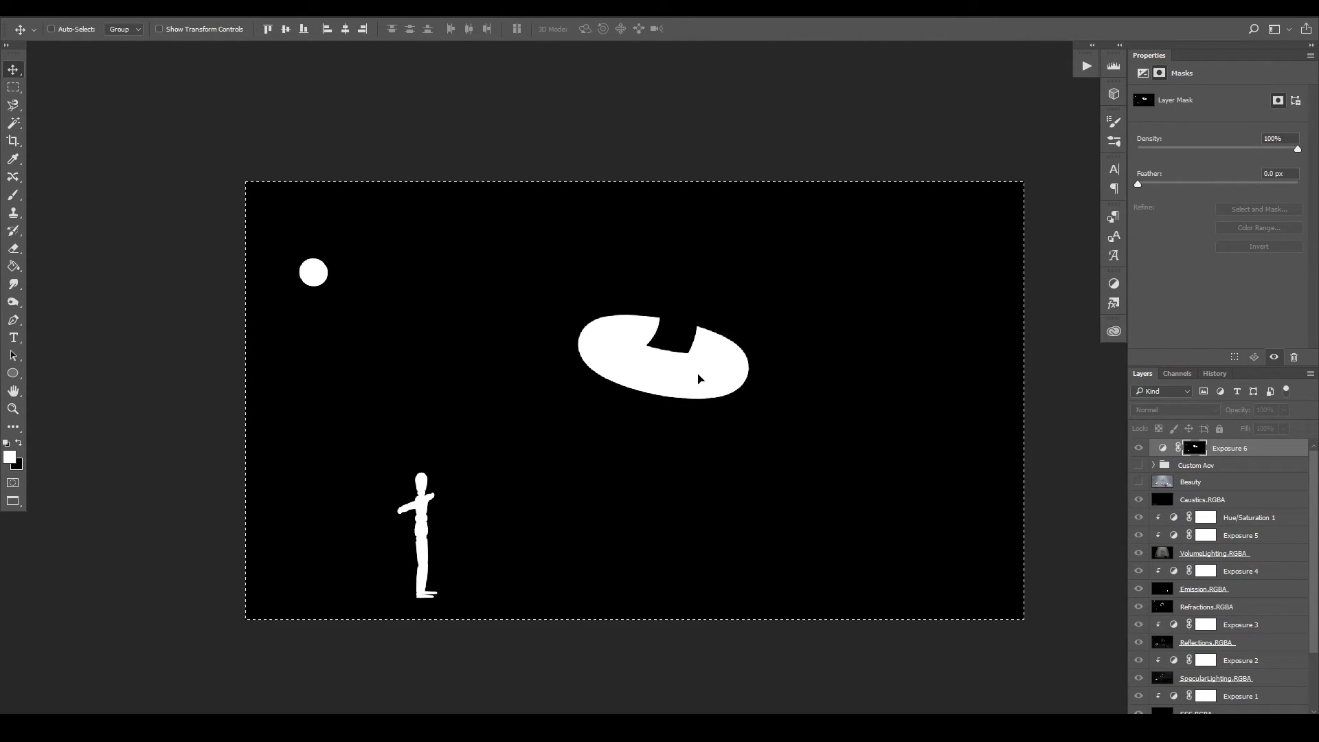
key(ctrl+d)
Set the masked Exposure adjustment's exposure to +0.49 to brighten the blue torus and the other matted objects
click(1248, 449)
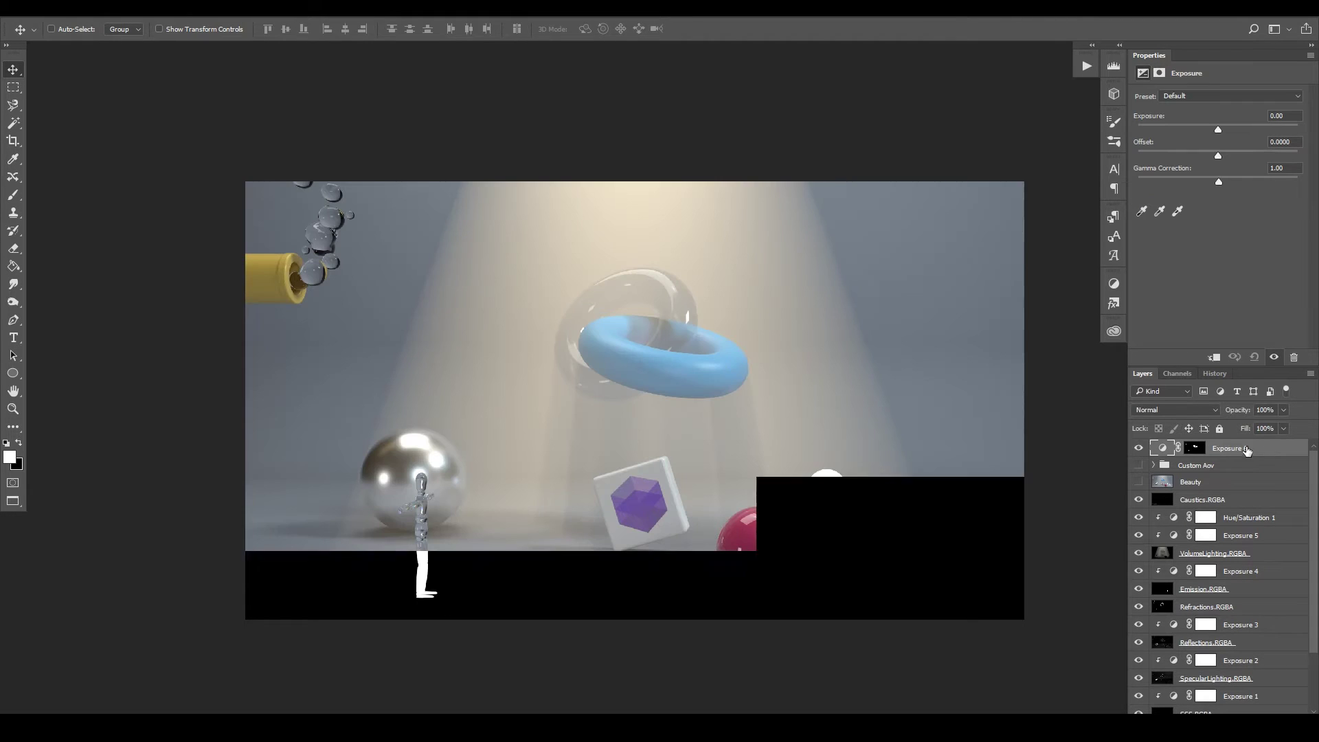
drag(857, 493, 809, 461)
key(ctrl+plus)
key(ctrl+plus)
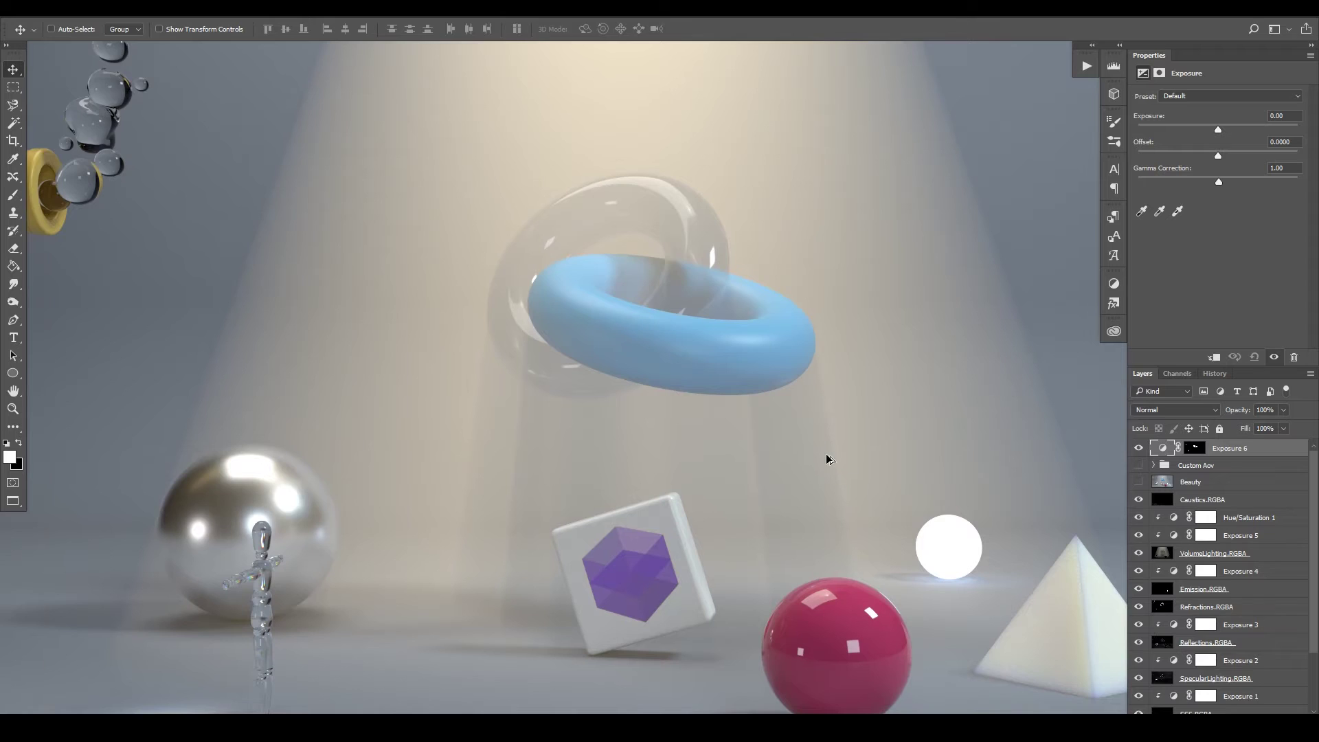
key(ctrl+minus)
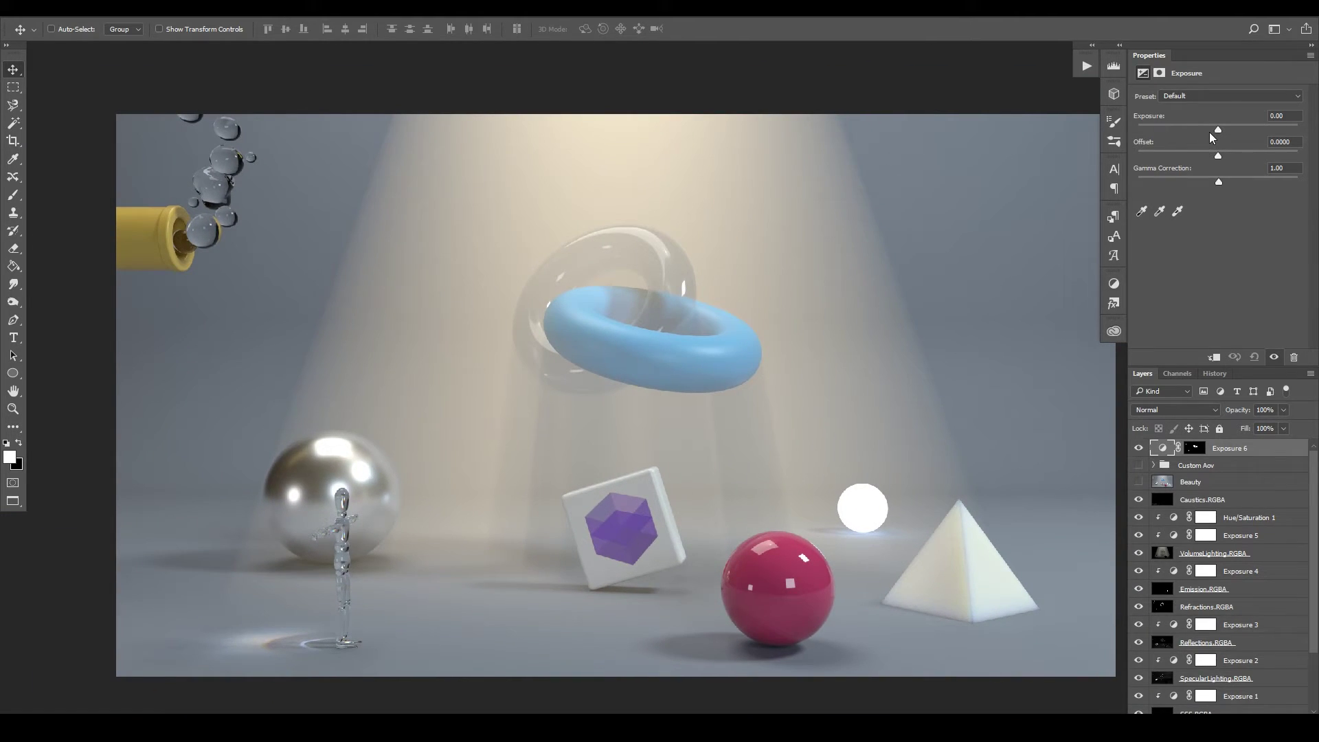
drag(1217, 128, 1225, 130)
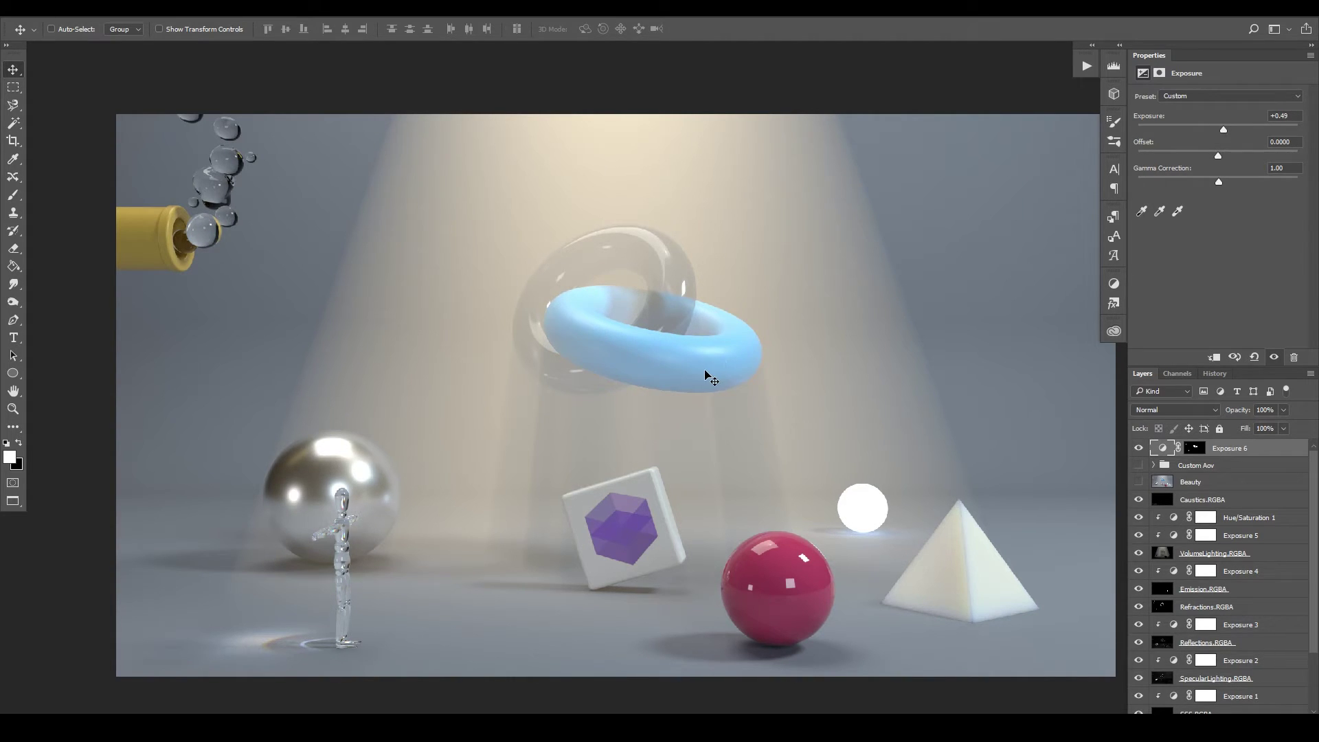
Examine the brightened blue torus with and without the masked Exposure adjustment, and delete that adjustment
drag(707, 374, 702, 337)
scroll(648, 294, up, 2)
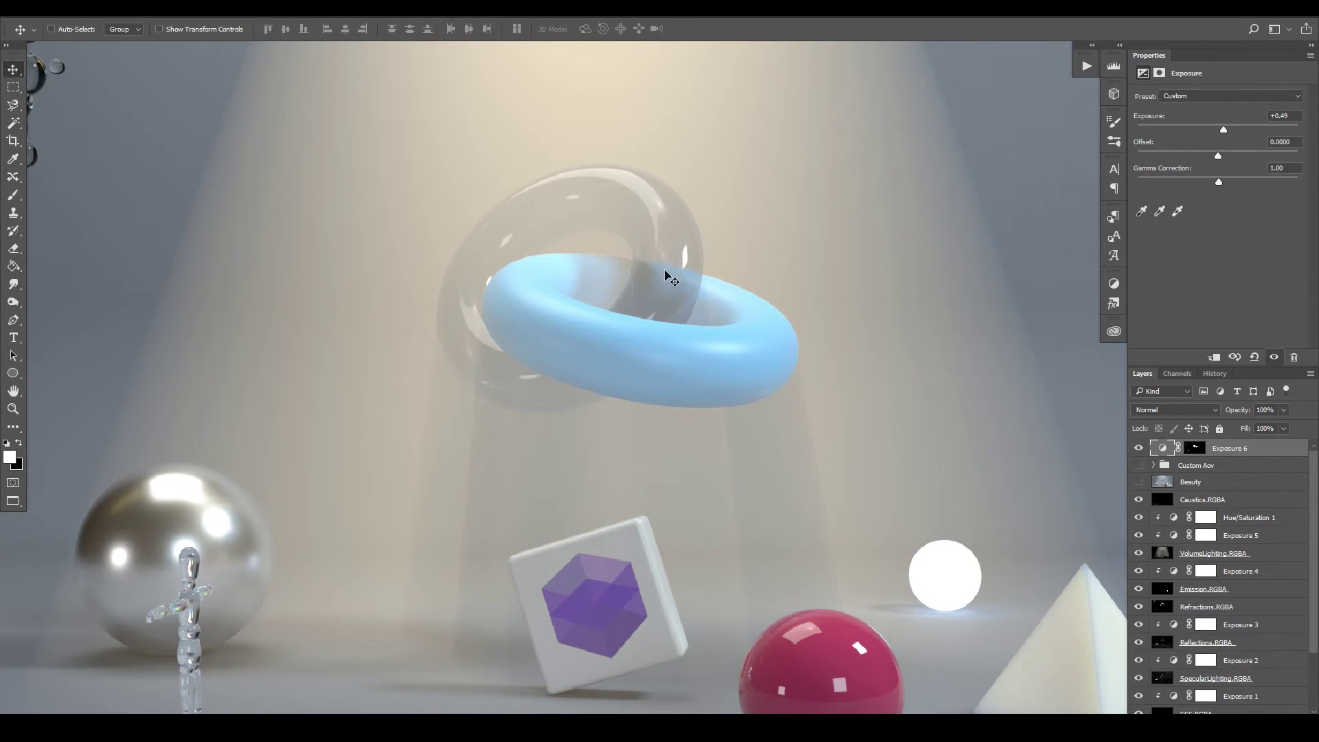
scroll(675, 310, up, 1)
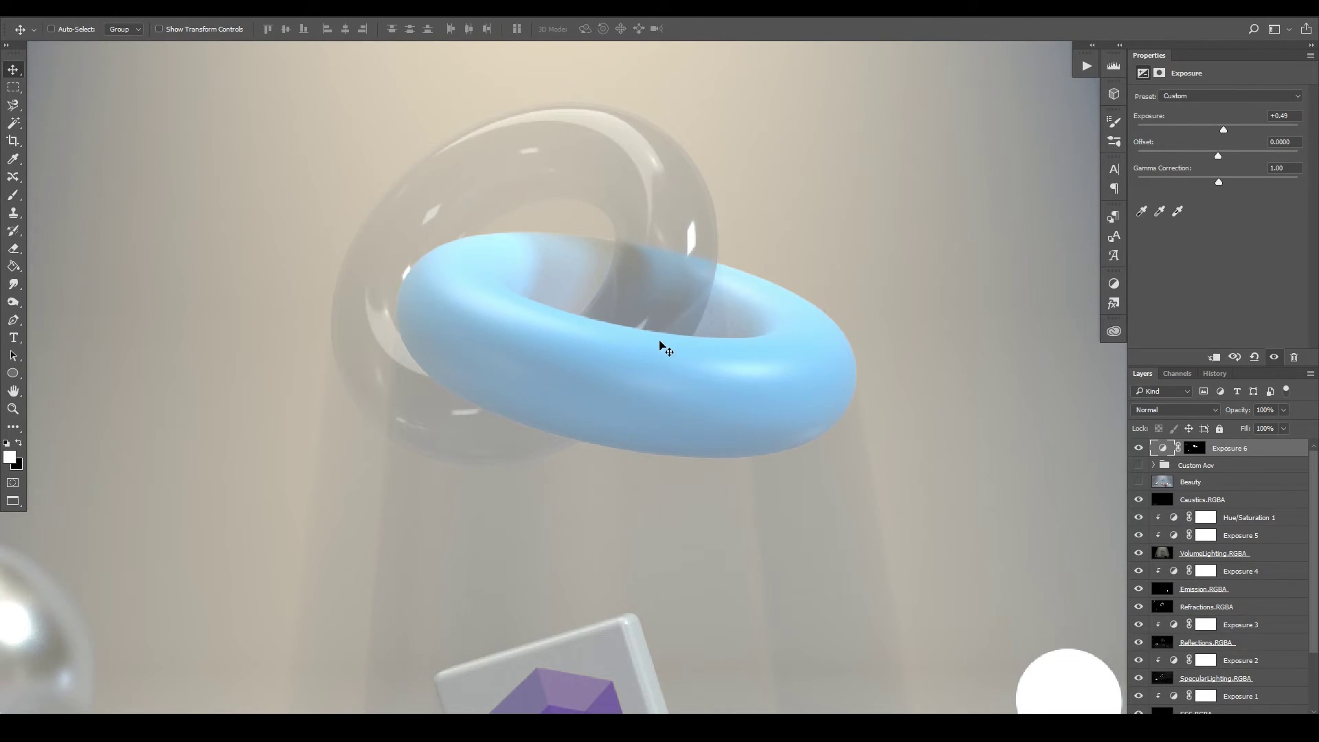
scroll(660, 346, down, 2)
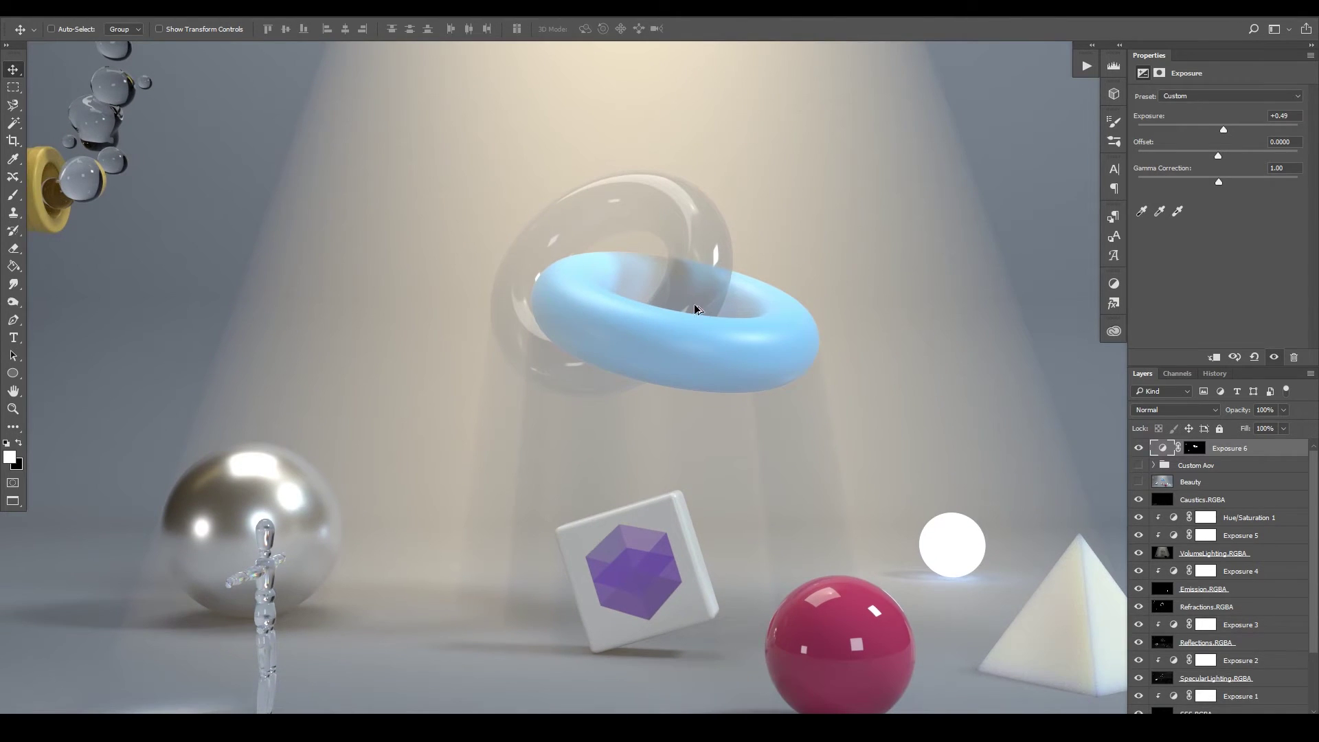
scroll(560, 406, down, 2)
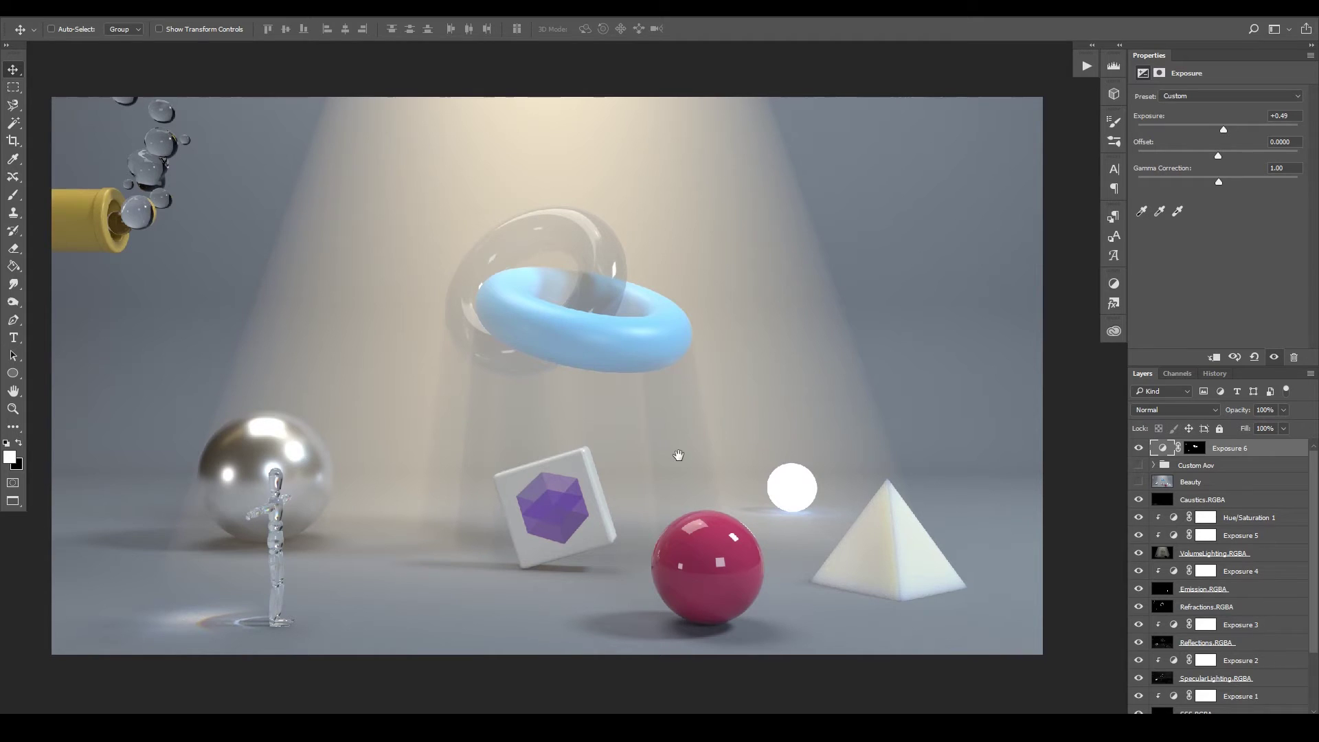
drag(674, 457, 709, 480)
click(1138, 449)
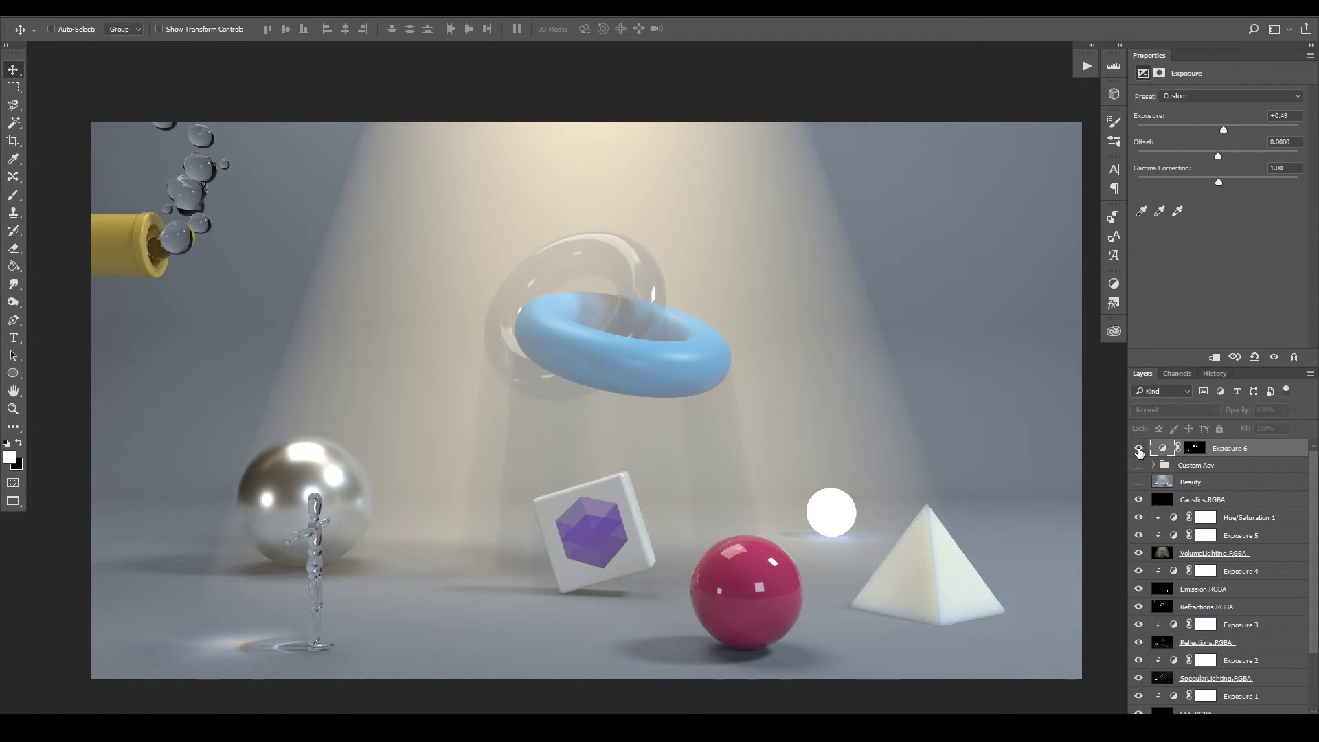
click(1139, 449)
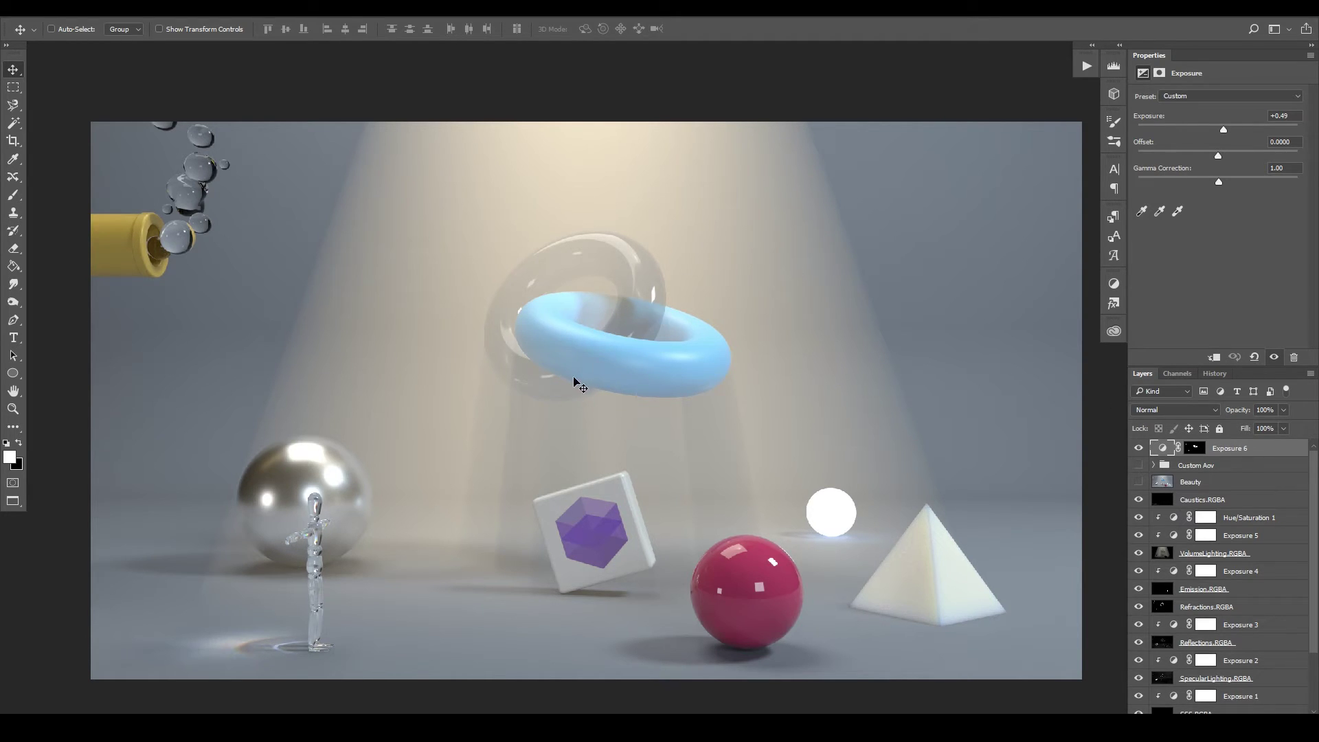
key(Delete)
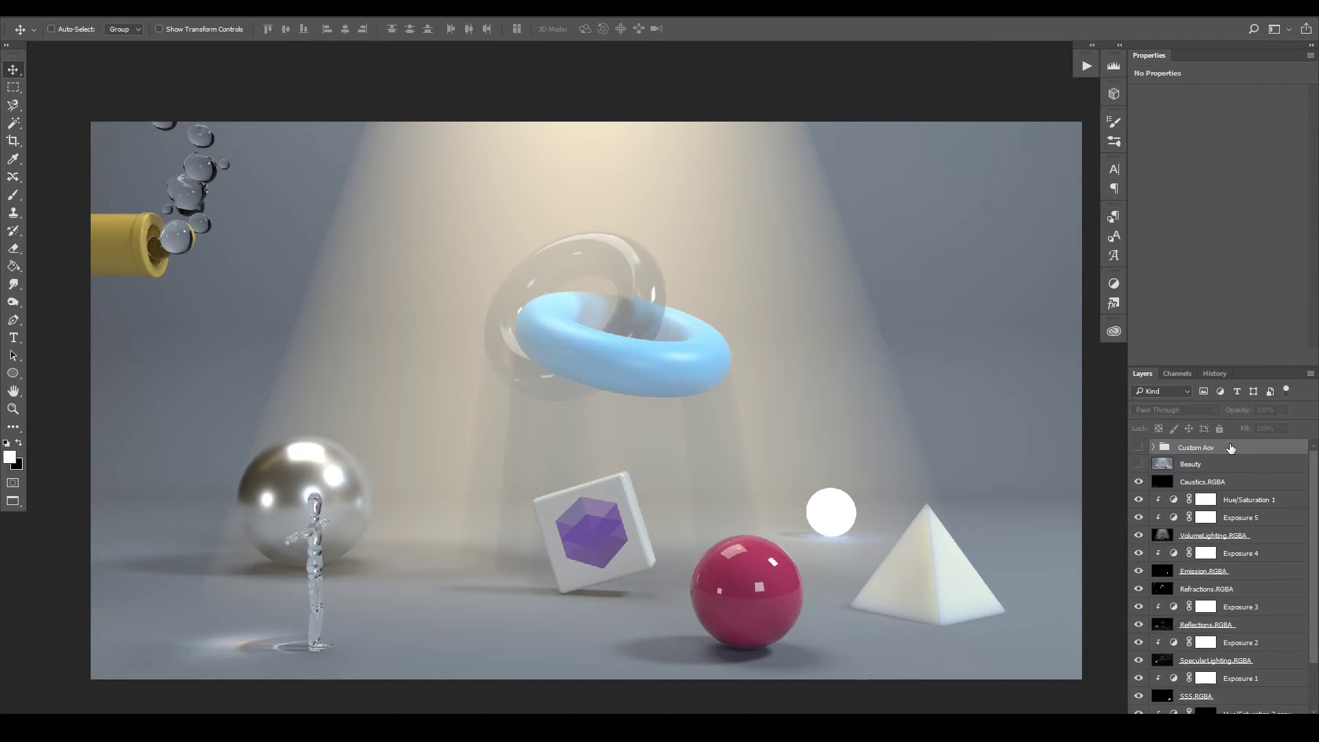
Make the PuzzleMatte layer visible, move it out of the Custom Aov group to the top of the layer stack, and collapse the group
click(1154, 448)
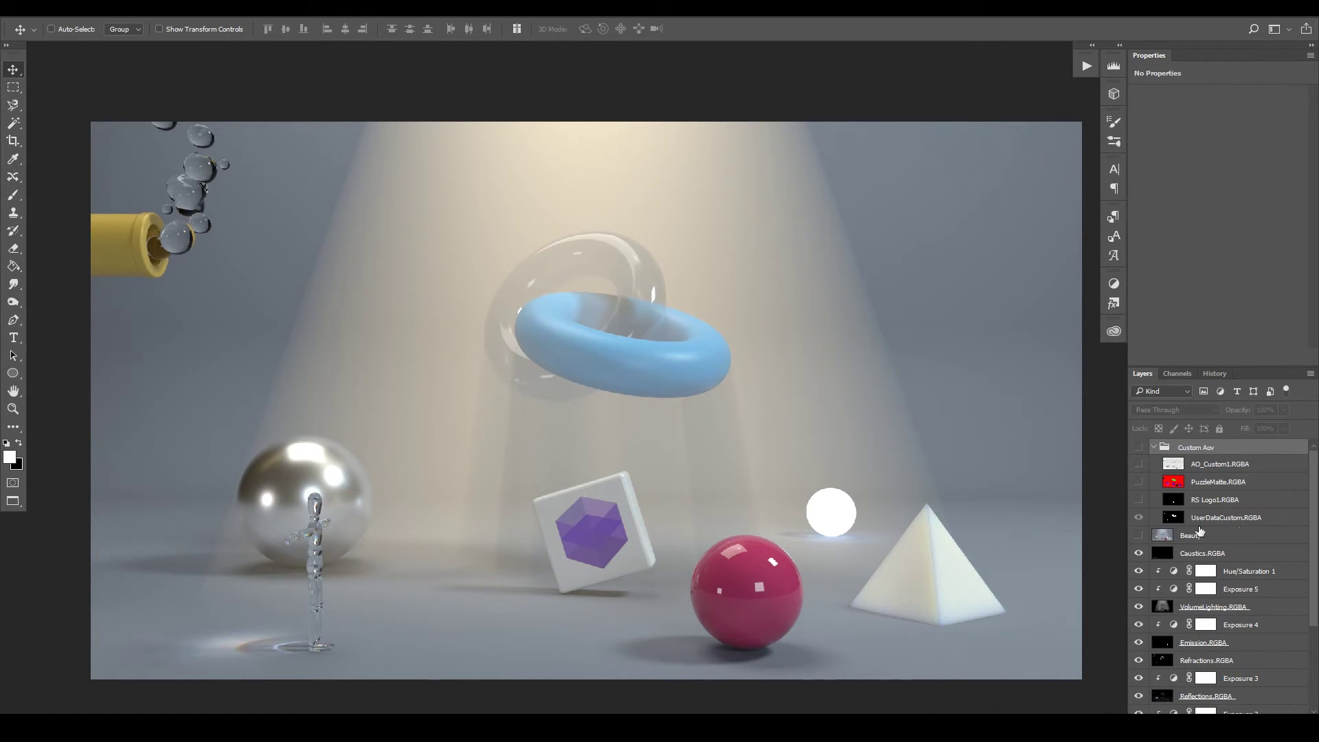
click(1219, 484)
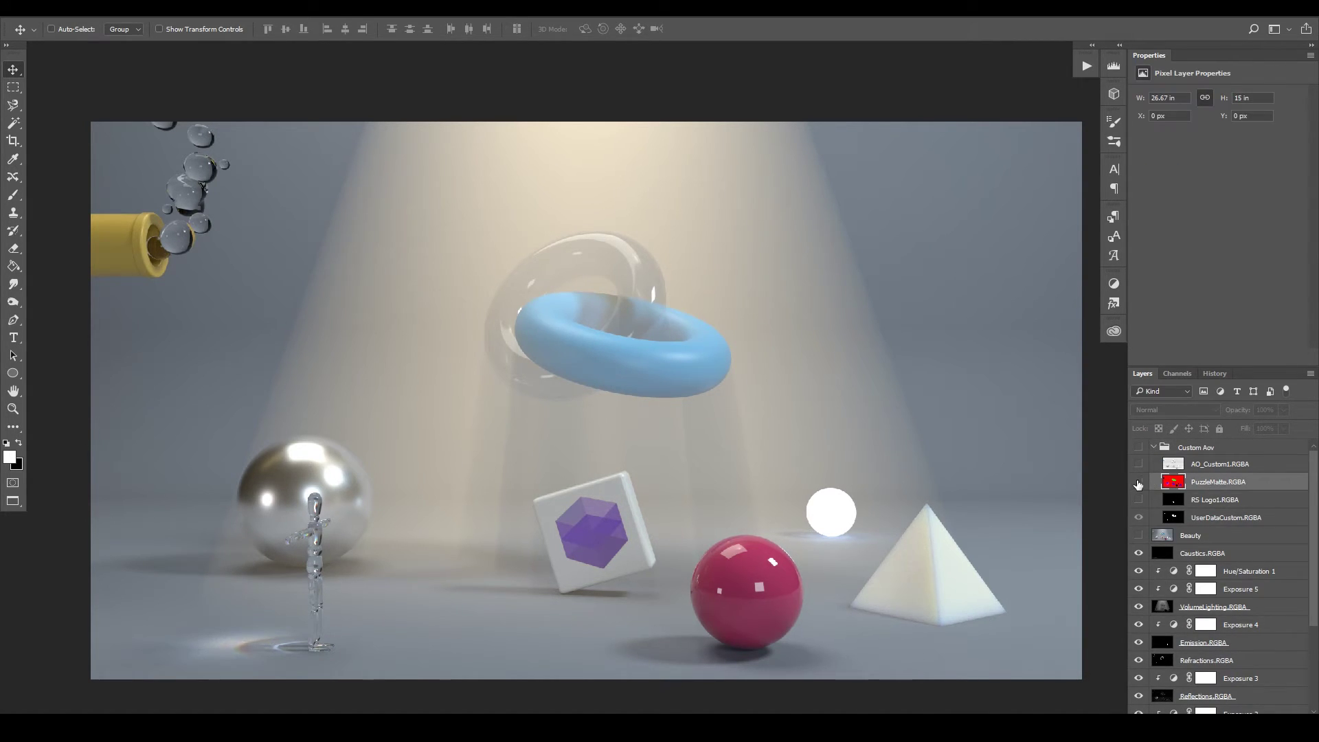
click(1138, 483)
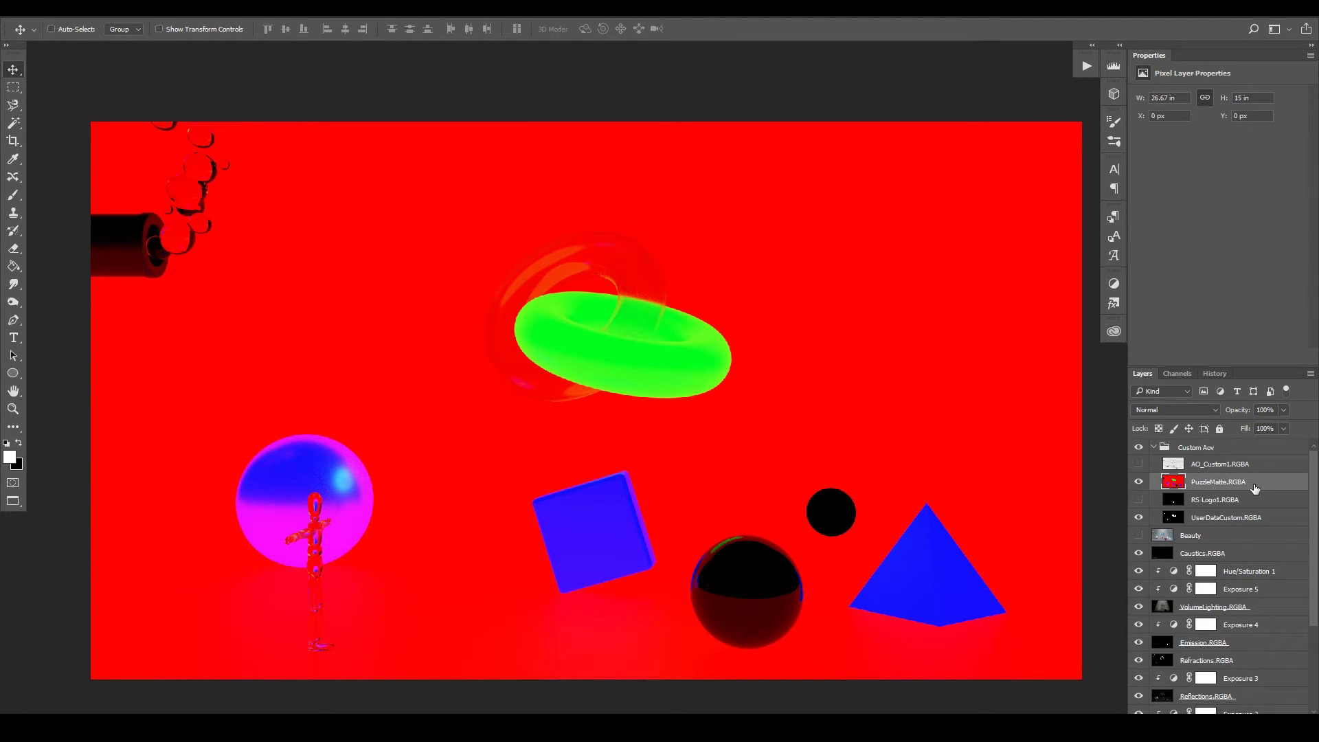
drag(1253, 490, 1211, 442)
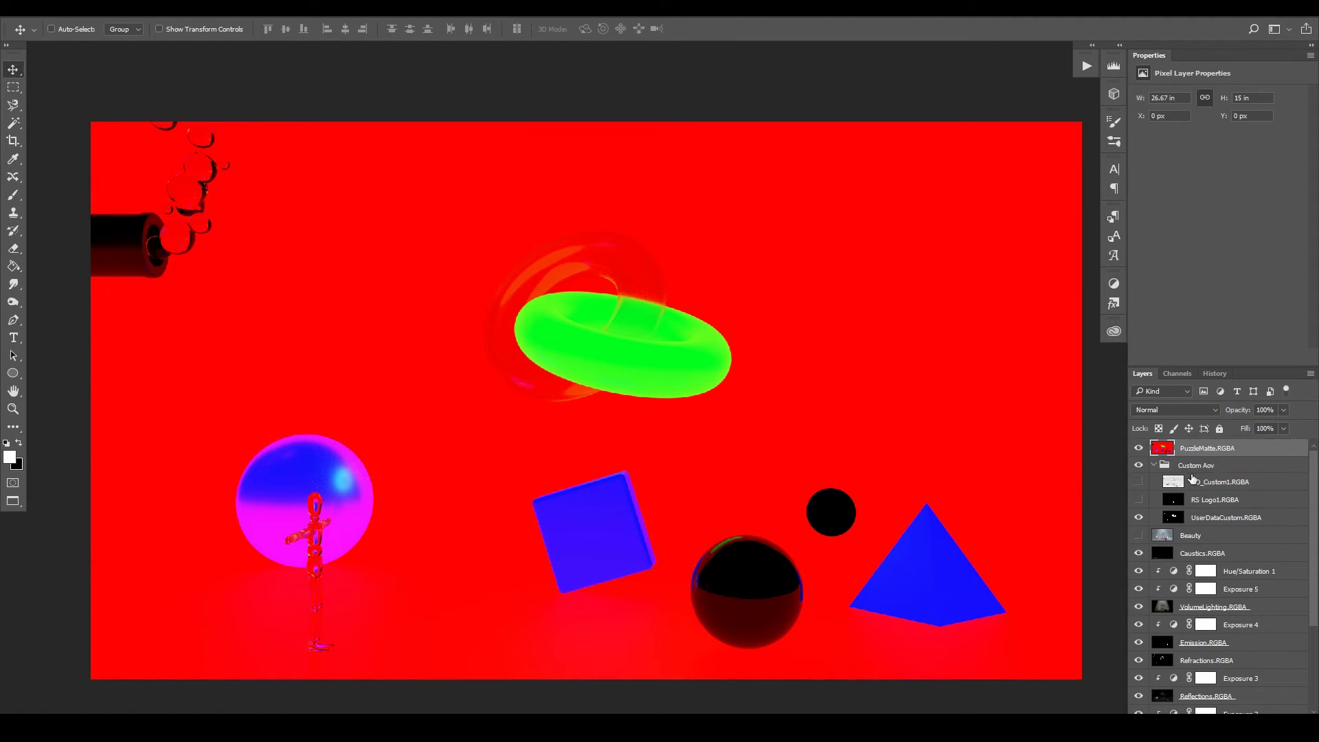
click(1154, 465)
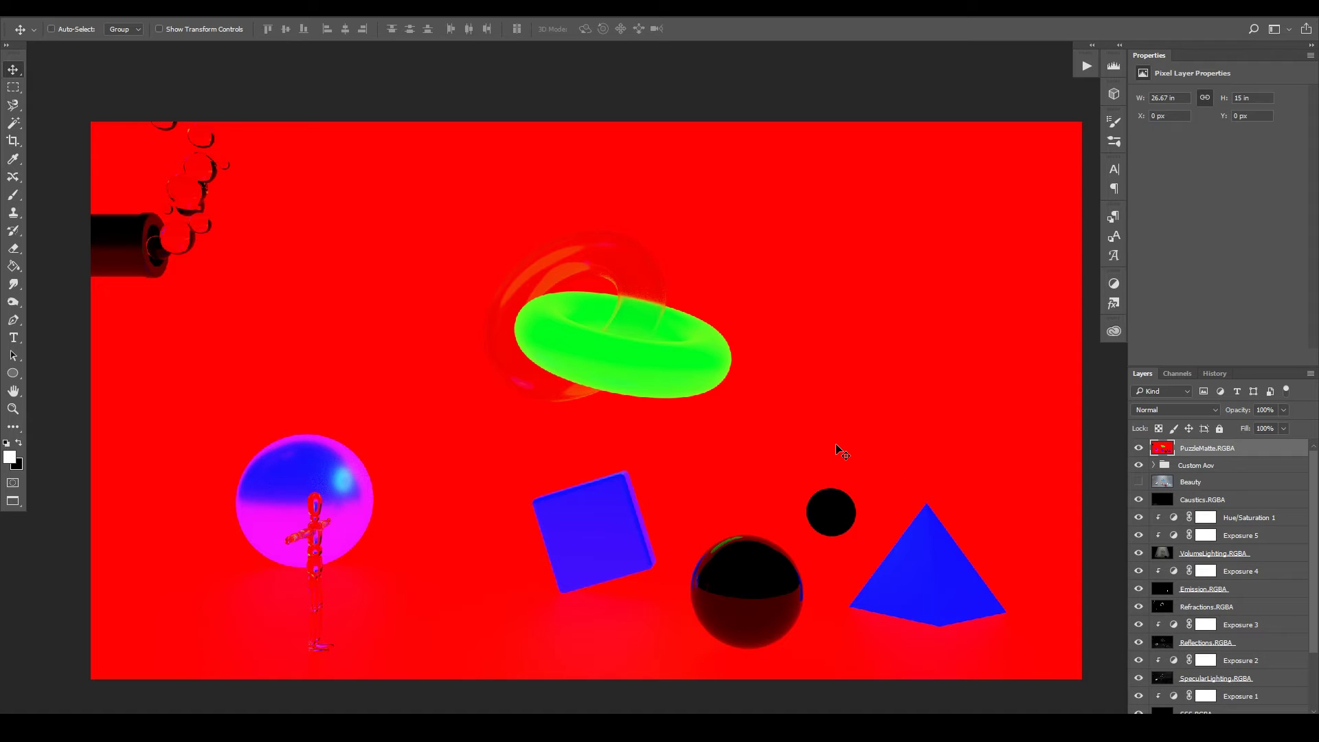
View the PuzzleMatte's Red channel alone and examine which objects and areas its matte covers across the scene
drag(865, 408, 884, 427)
click(1175, 375)
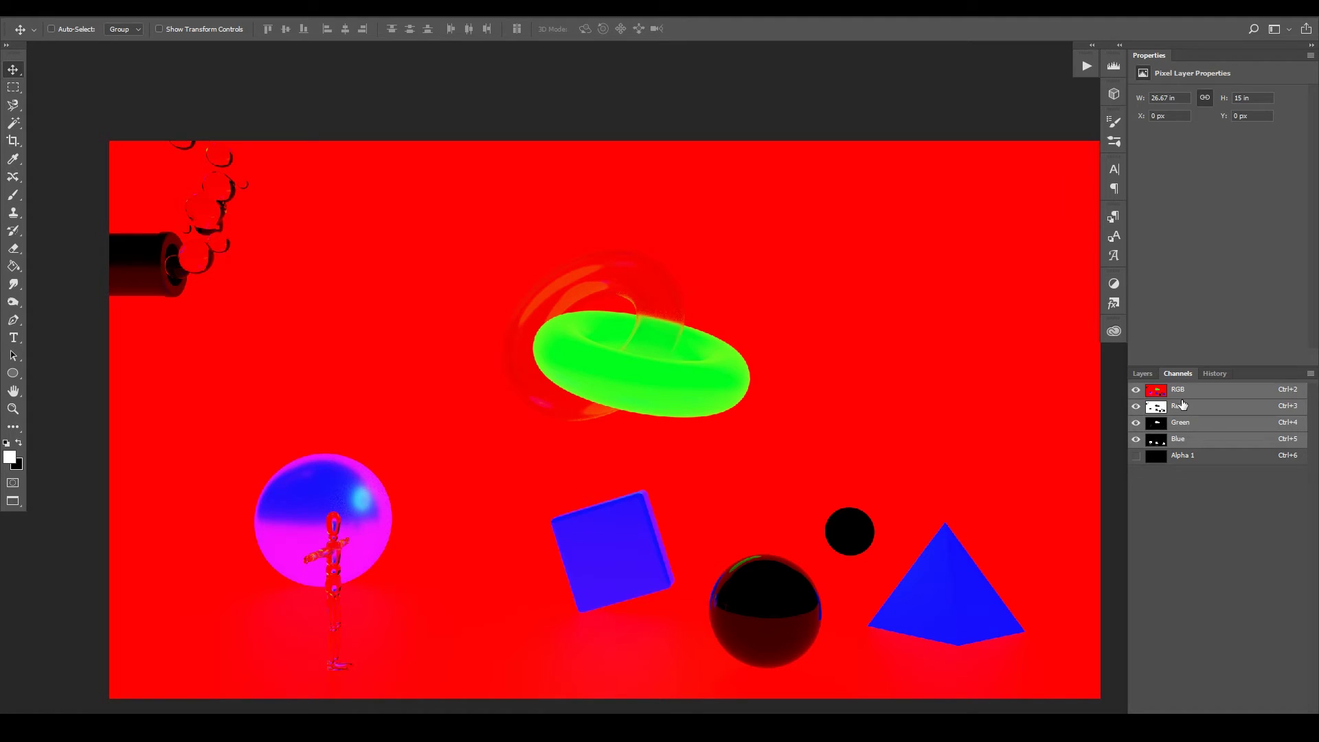
drag(933, 383, 898, 369)
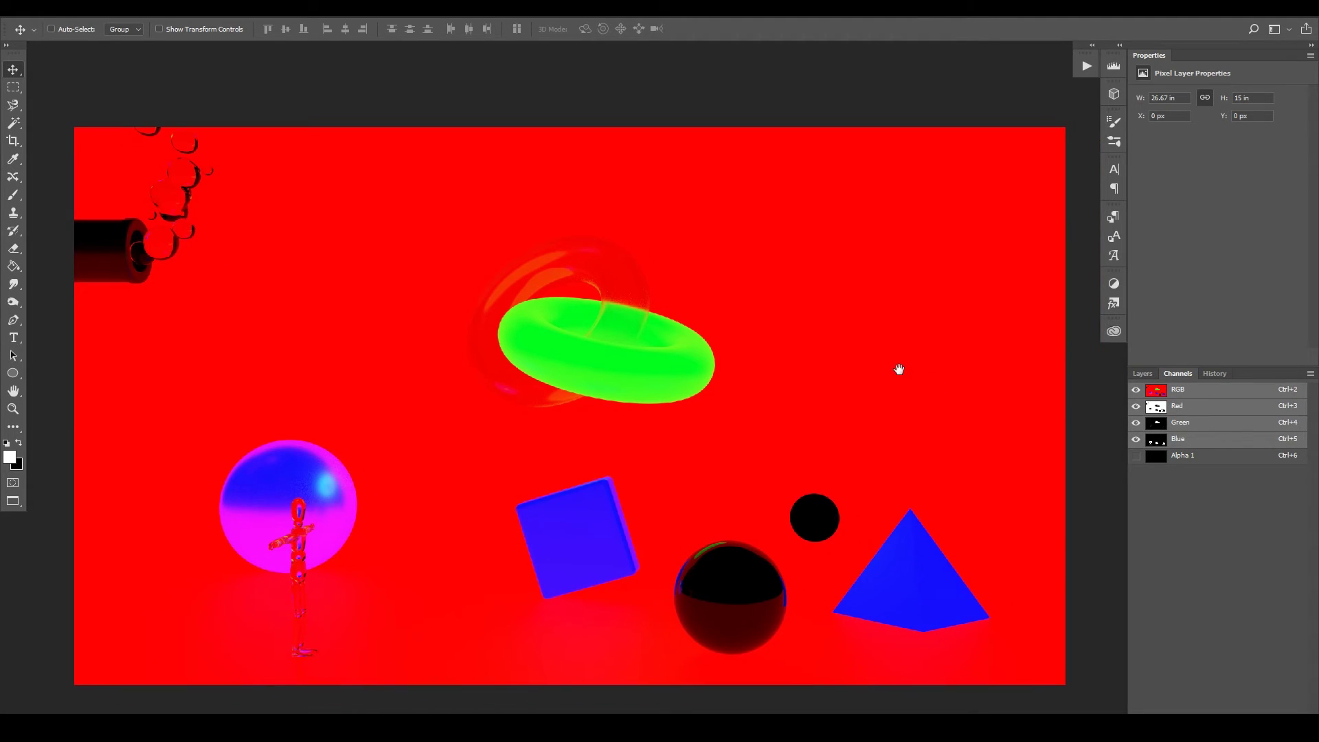
click(1179, 407)
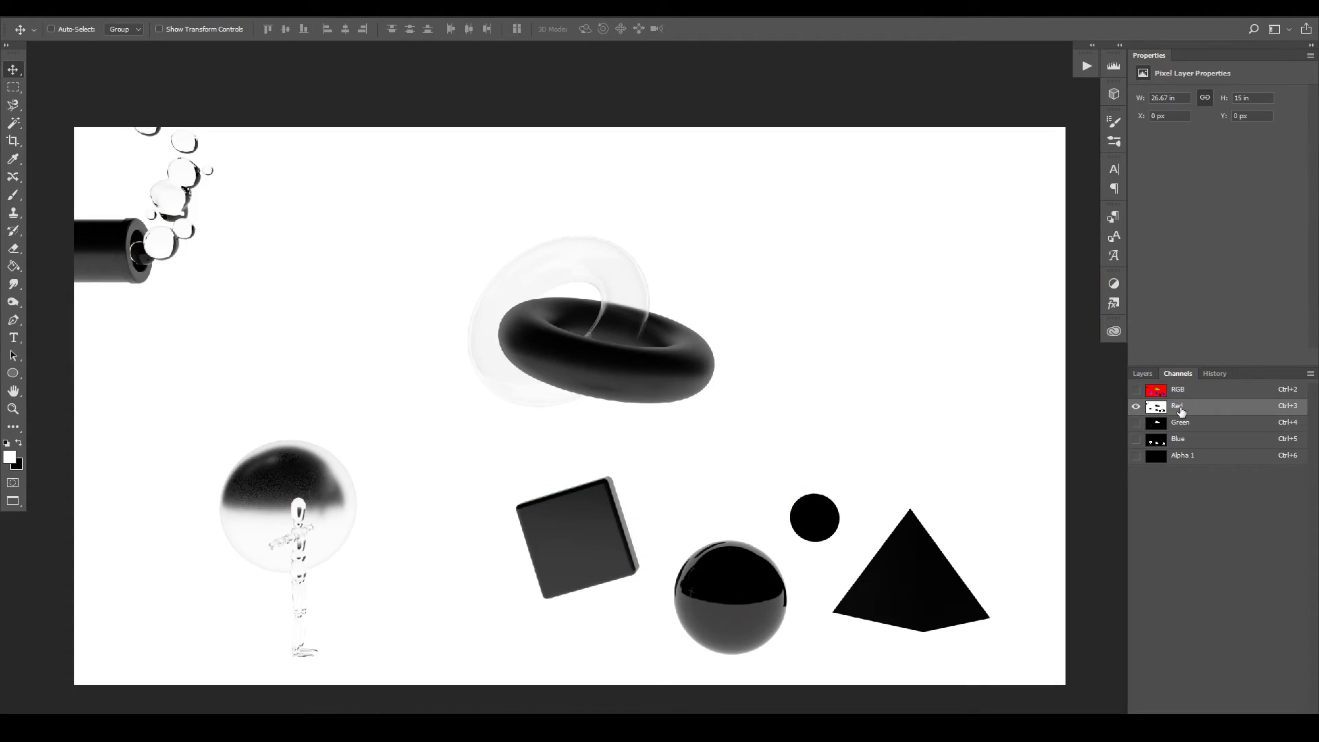
scroll(946, 389, down, 1)
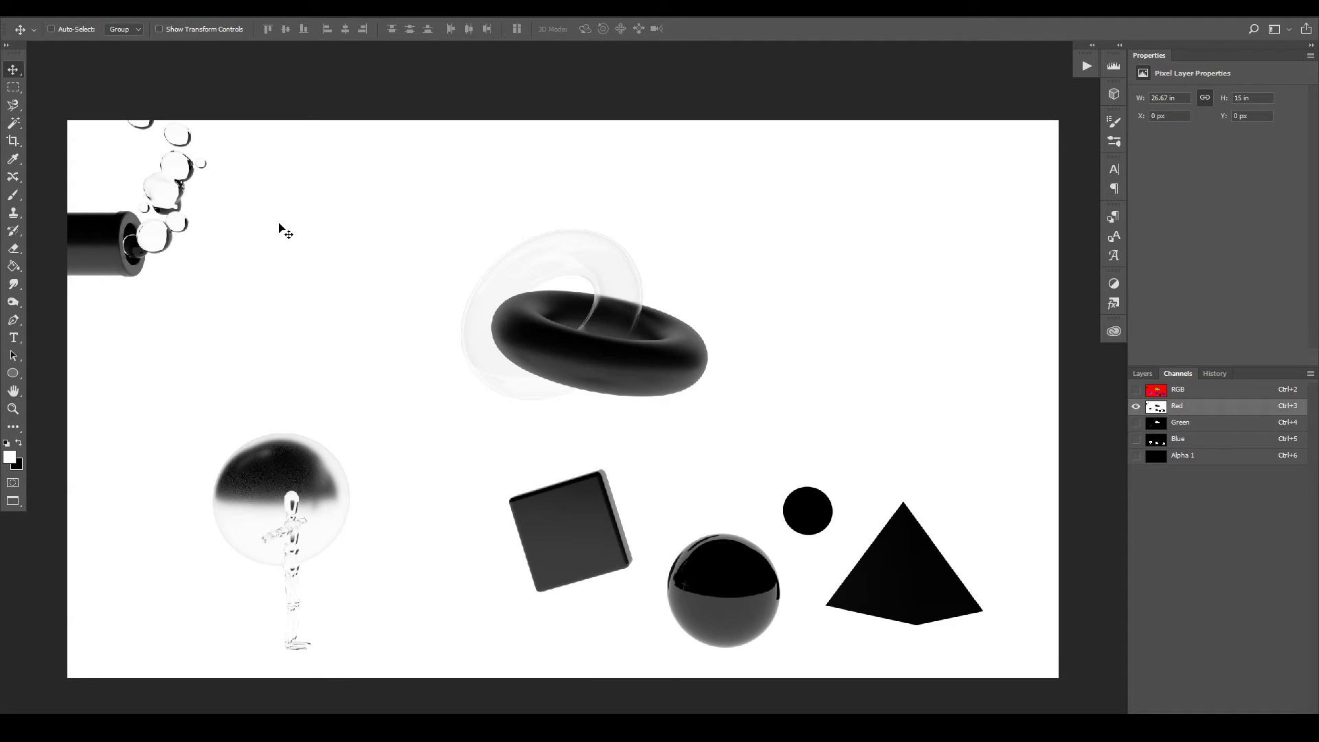
drag(378, 295, 384, 291)
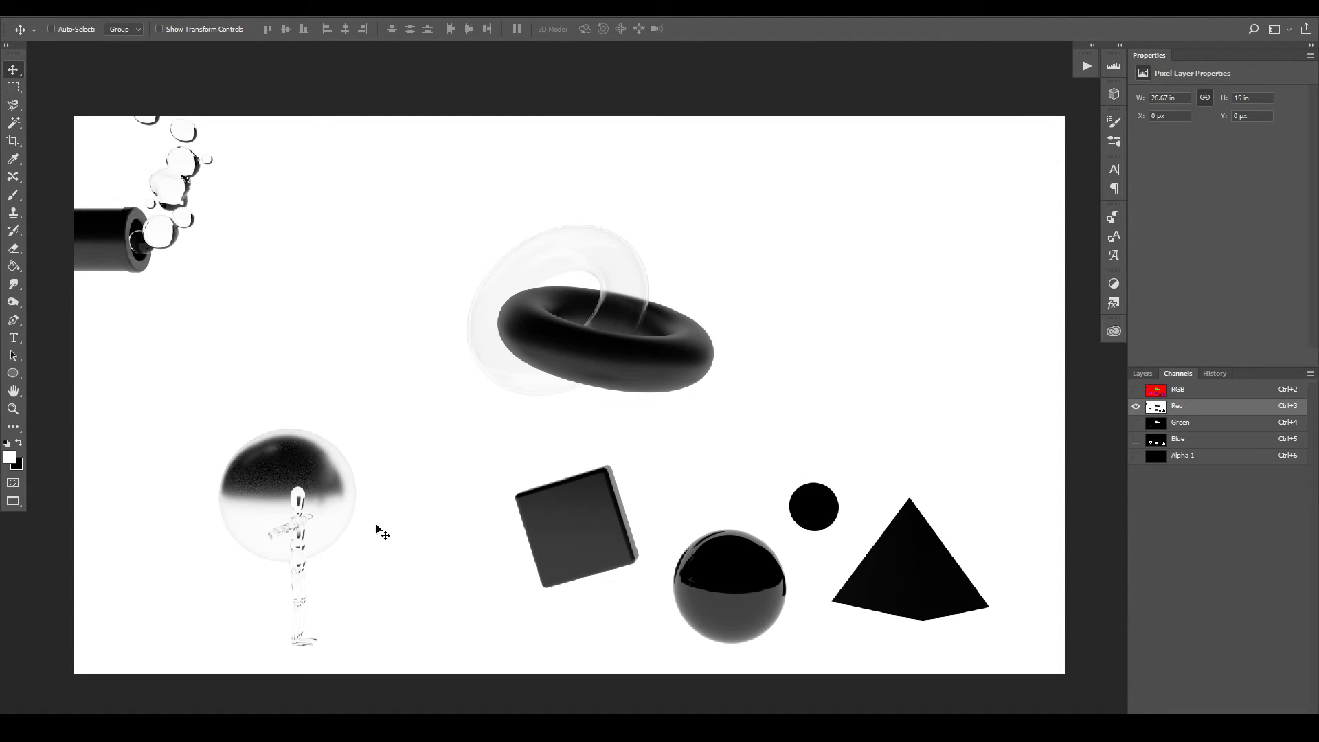
scroll(424, 530, down, 1)
scroll(424, 531, left, 1)
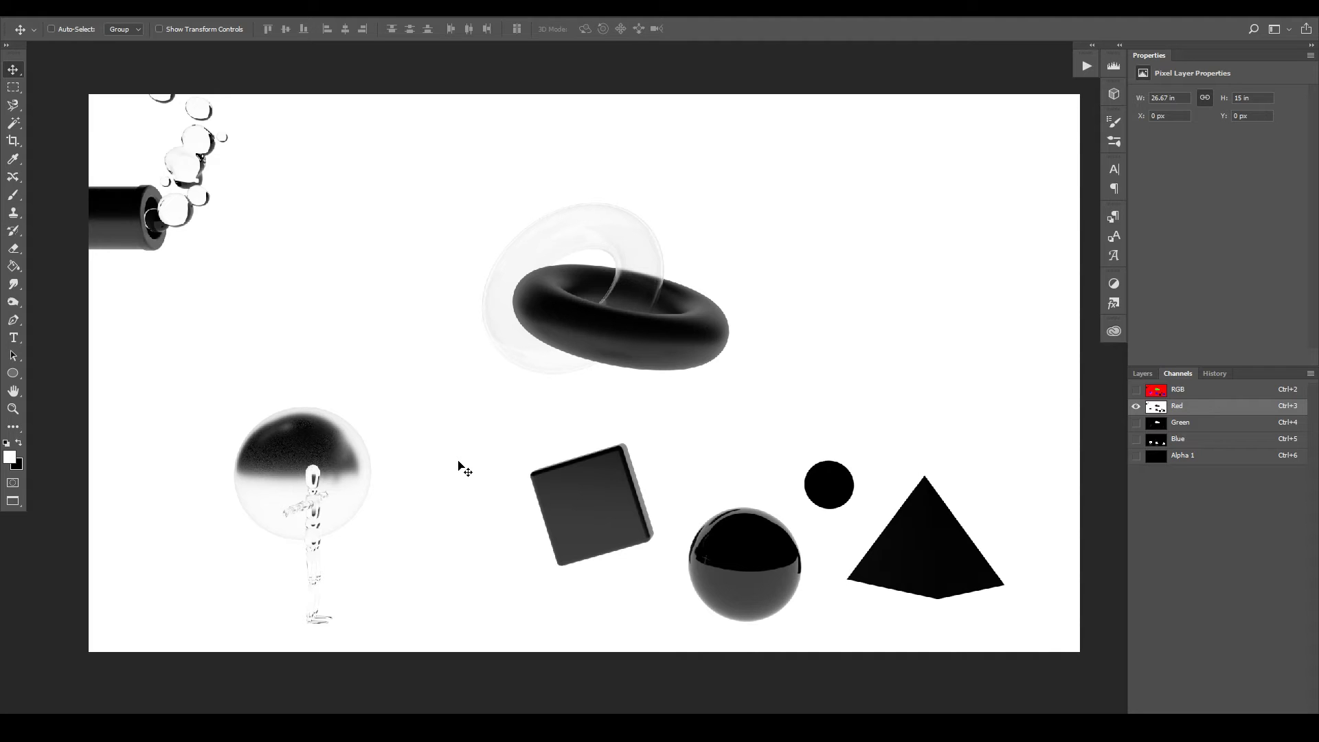
scroll(422, 472, up, 1)
scroll(257, 385, down, 1)
scroll(258, 385, left, 1)
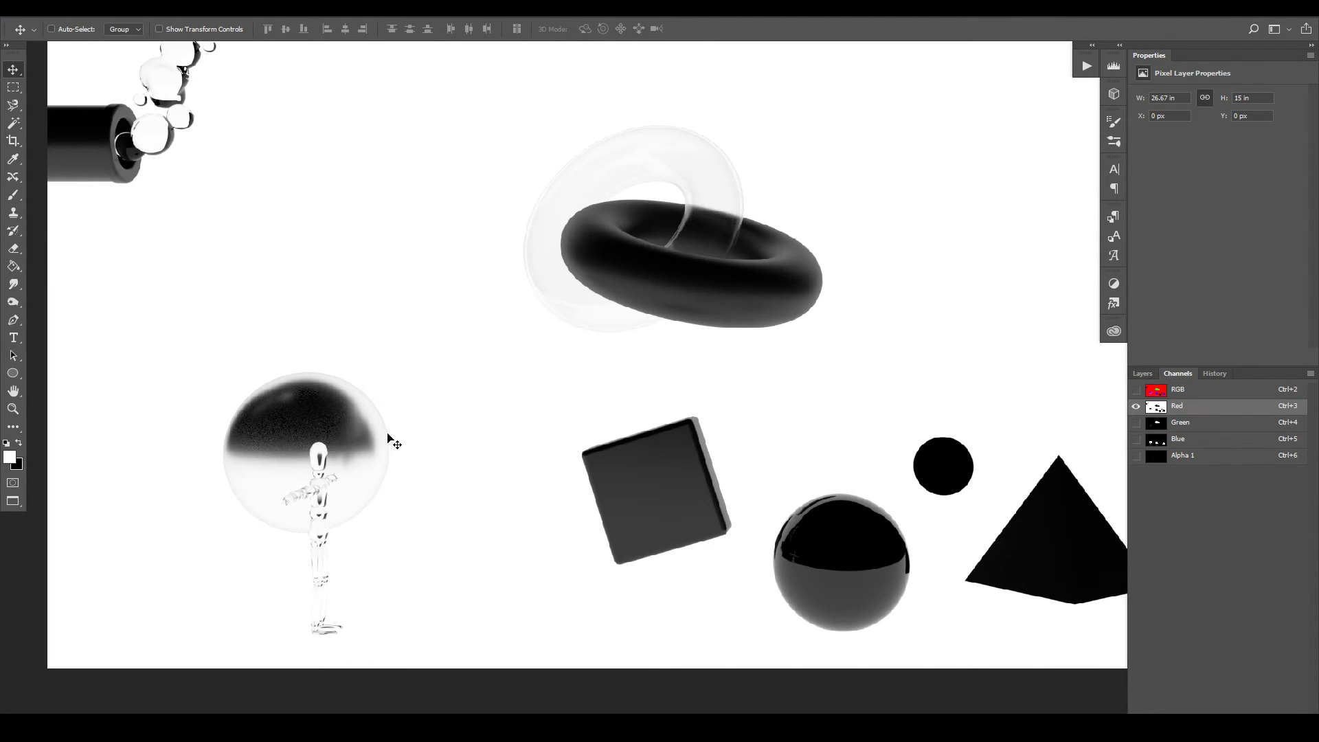
drag(496, 410, 472, 422)
key(ctrl+plus)
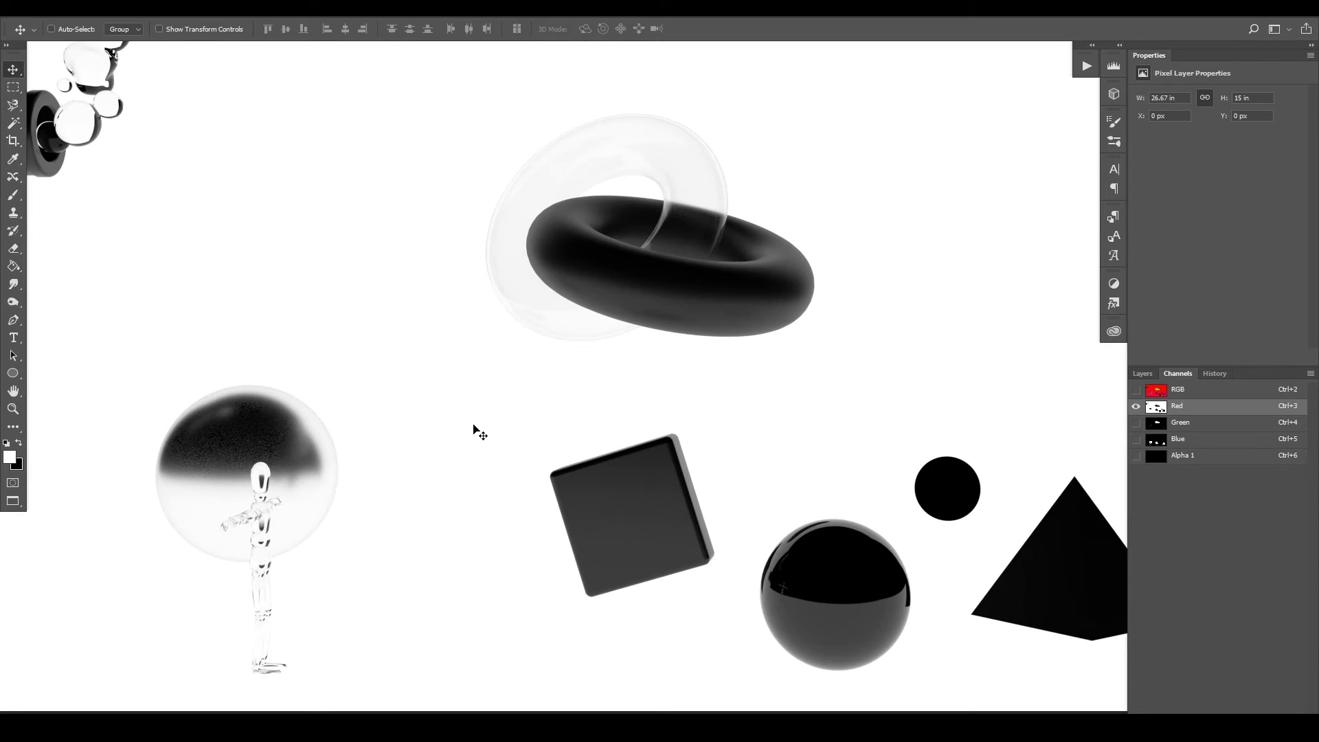
scroll(474, 432, down, 3)
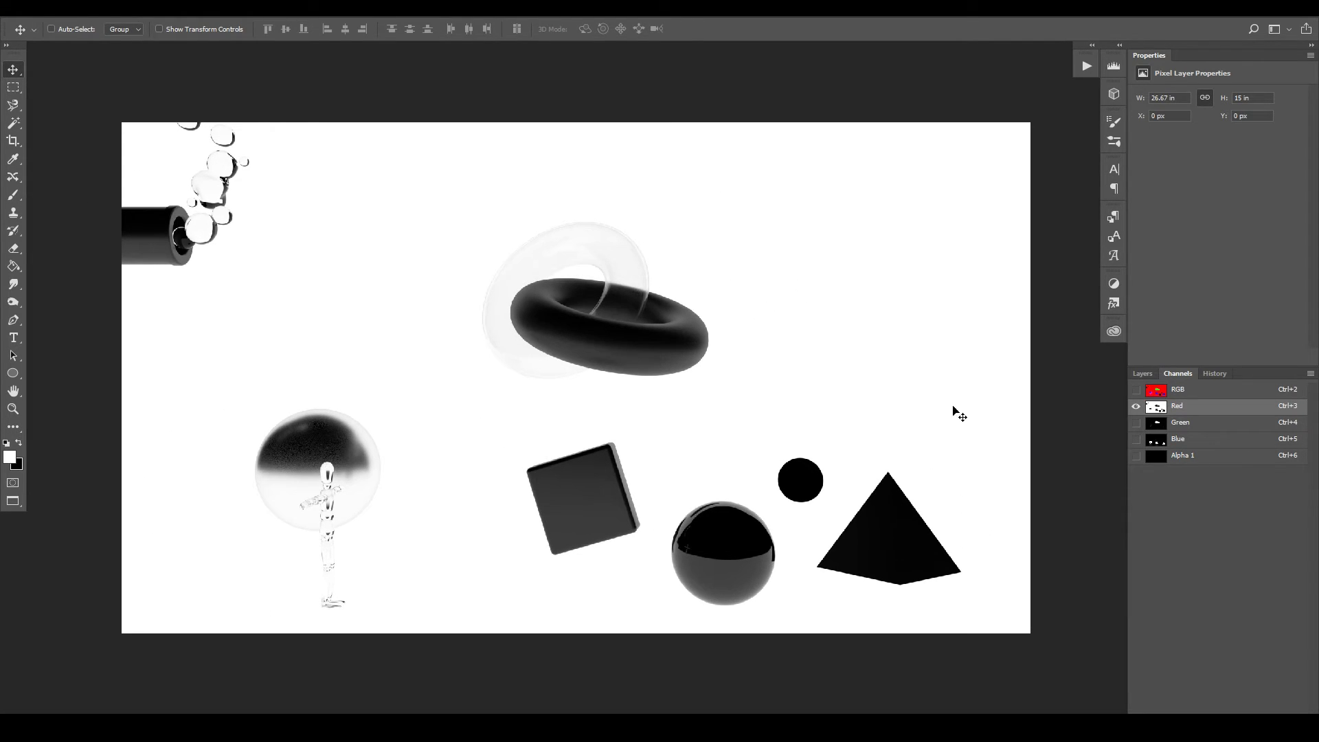
Load the PuzzleMatte's Red channel as a selection, add a Hue/Saturation adjustment masked by it, and hide the PuzzleMatte layer
ctrl+click(1162, 416)
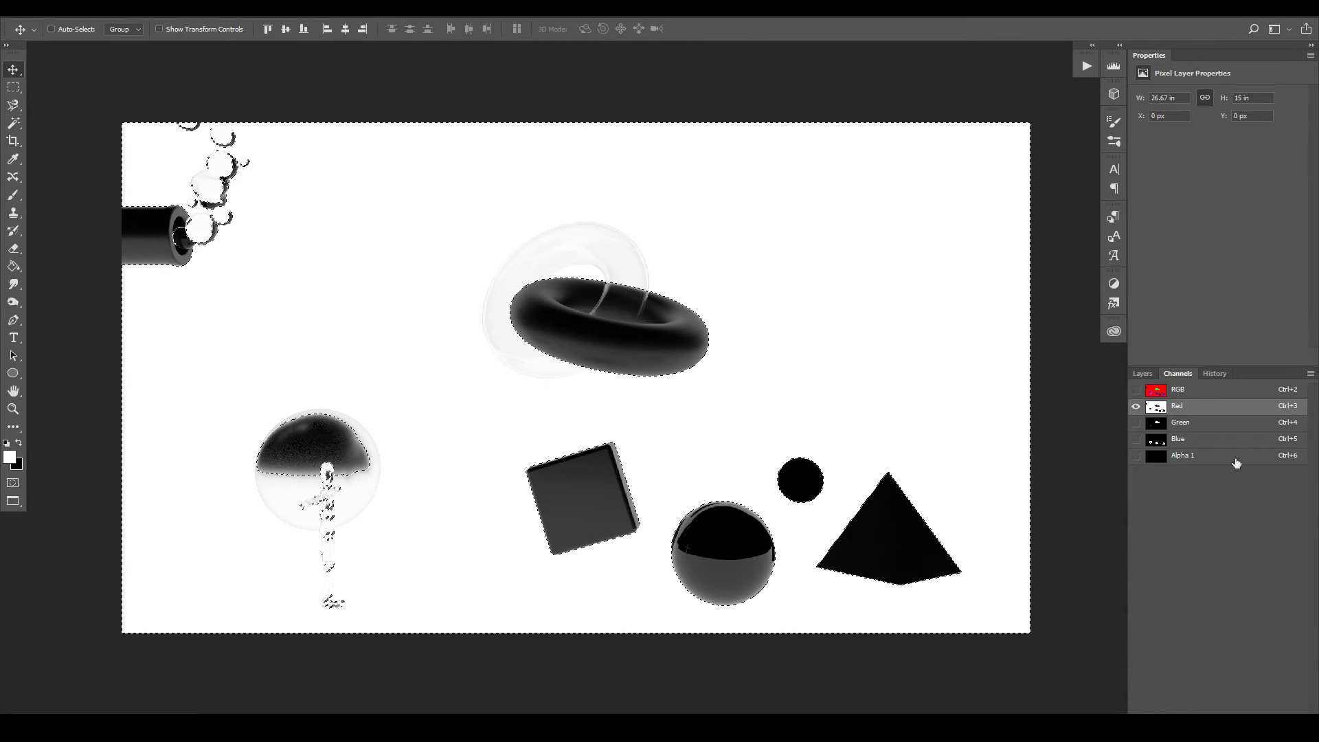
click(1150, 373)
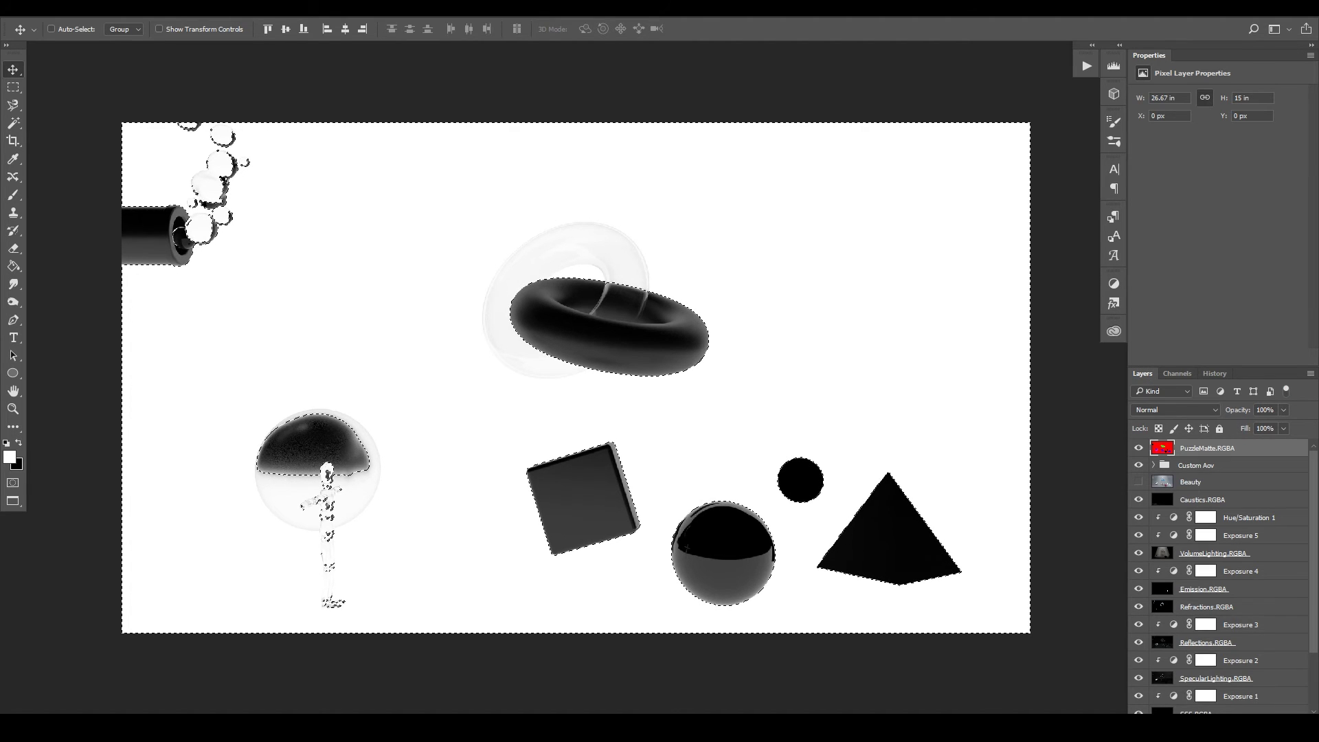
click(1228, 733)
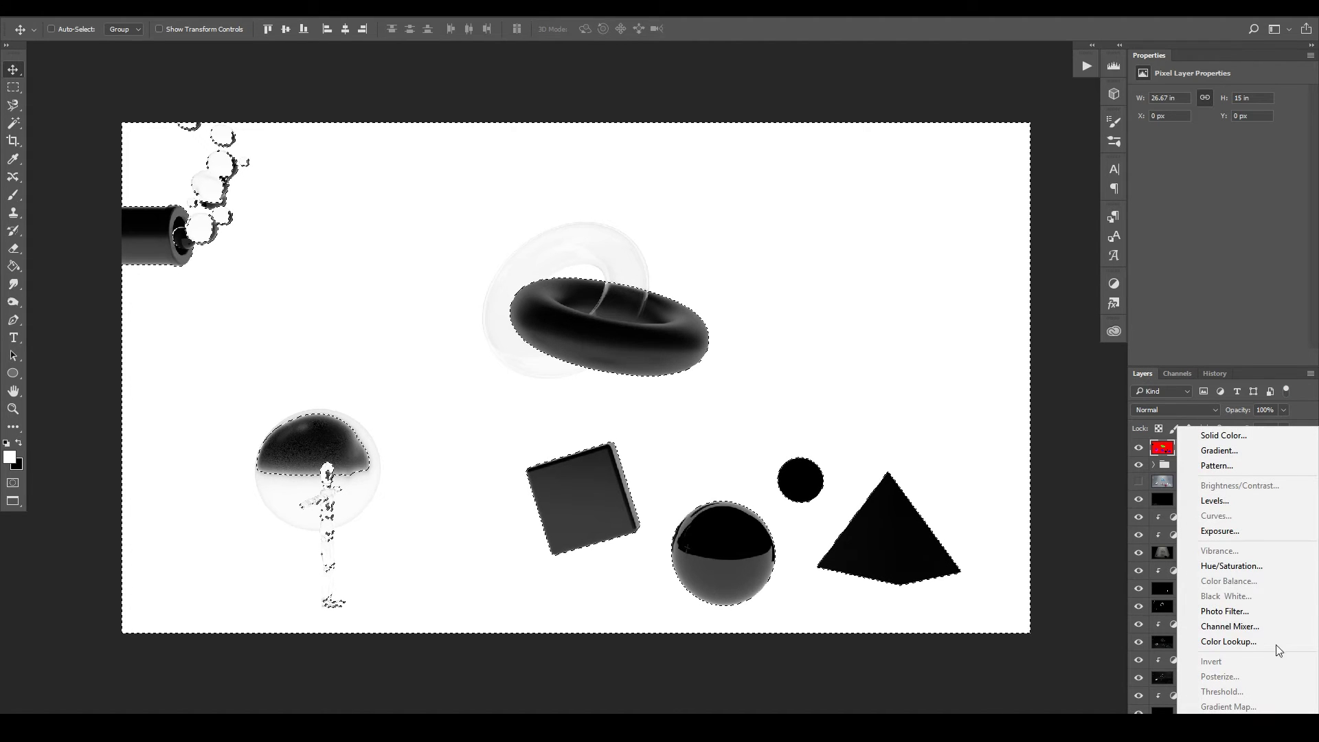
click(1227, 567)
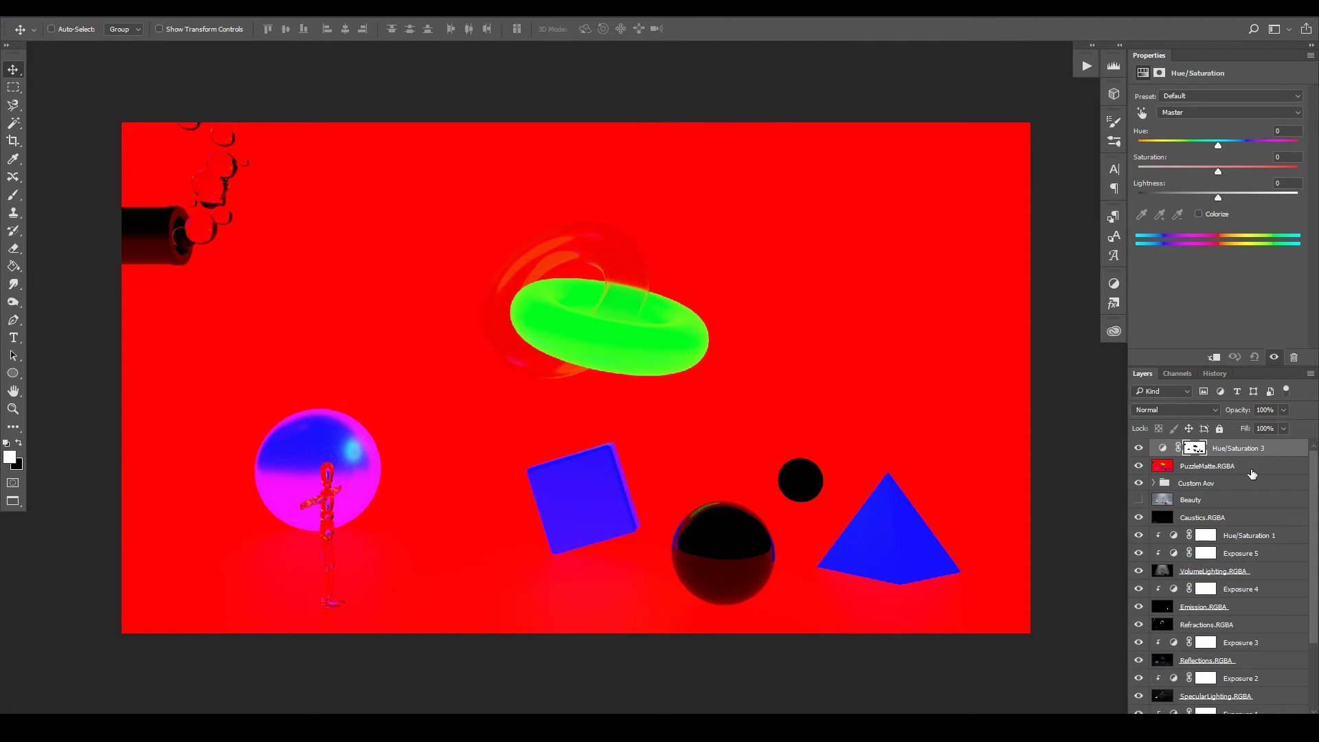
click(1138, 466)
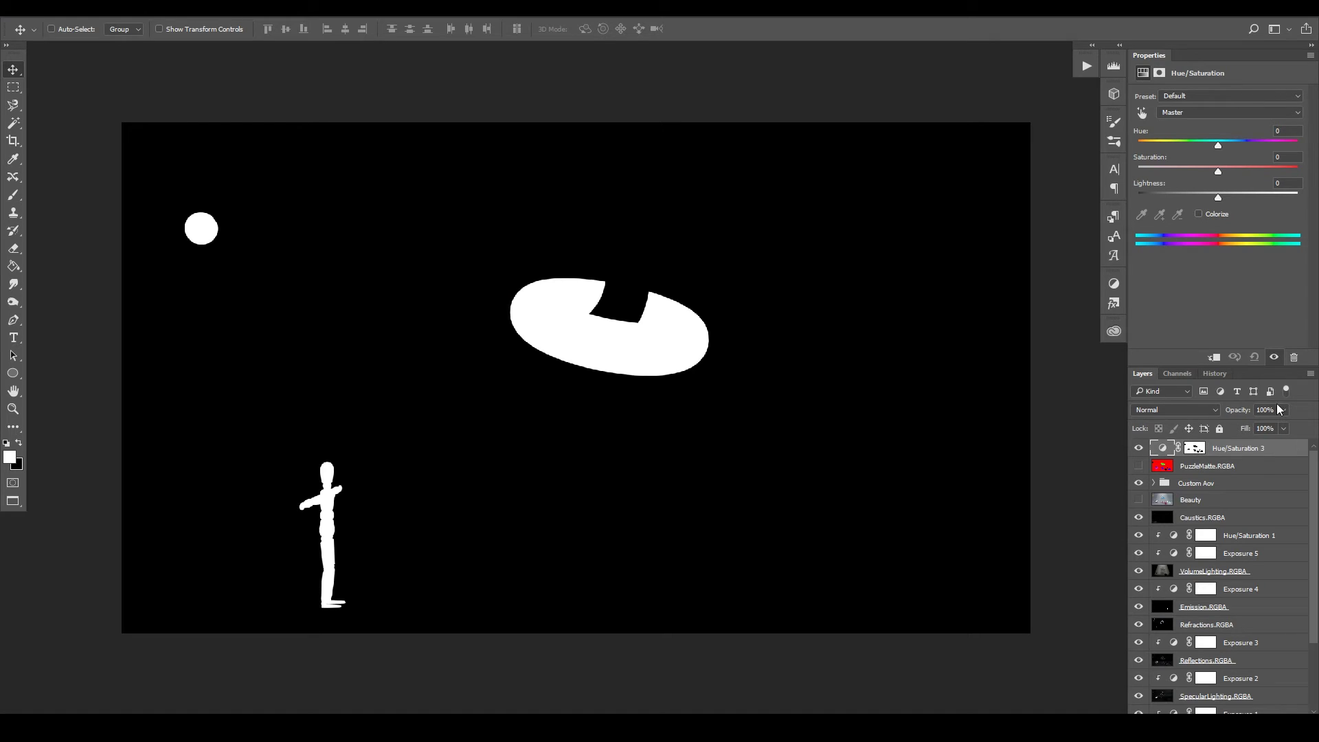
Hide the Custom Aov group and shift the Hue of the red-matte Hue/Saturation adjustment to +77
click(1139, 483)
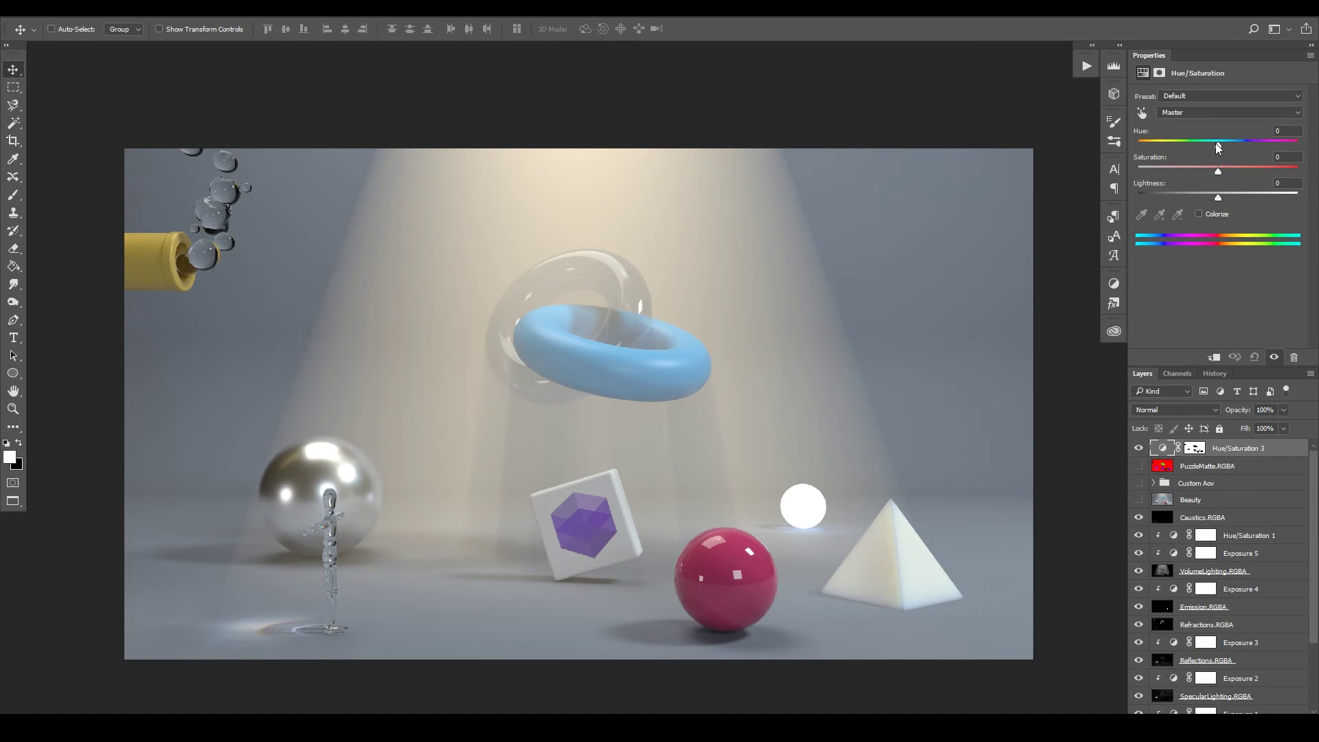
drag(1218, 143, 1264, 143)
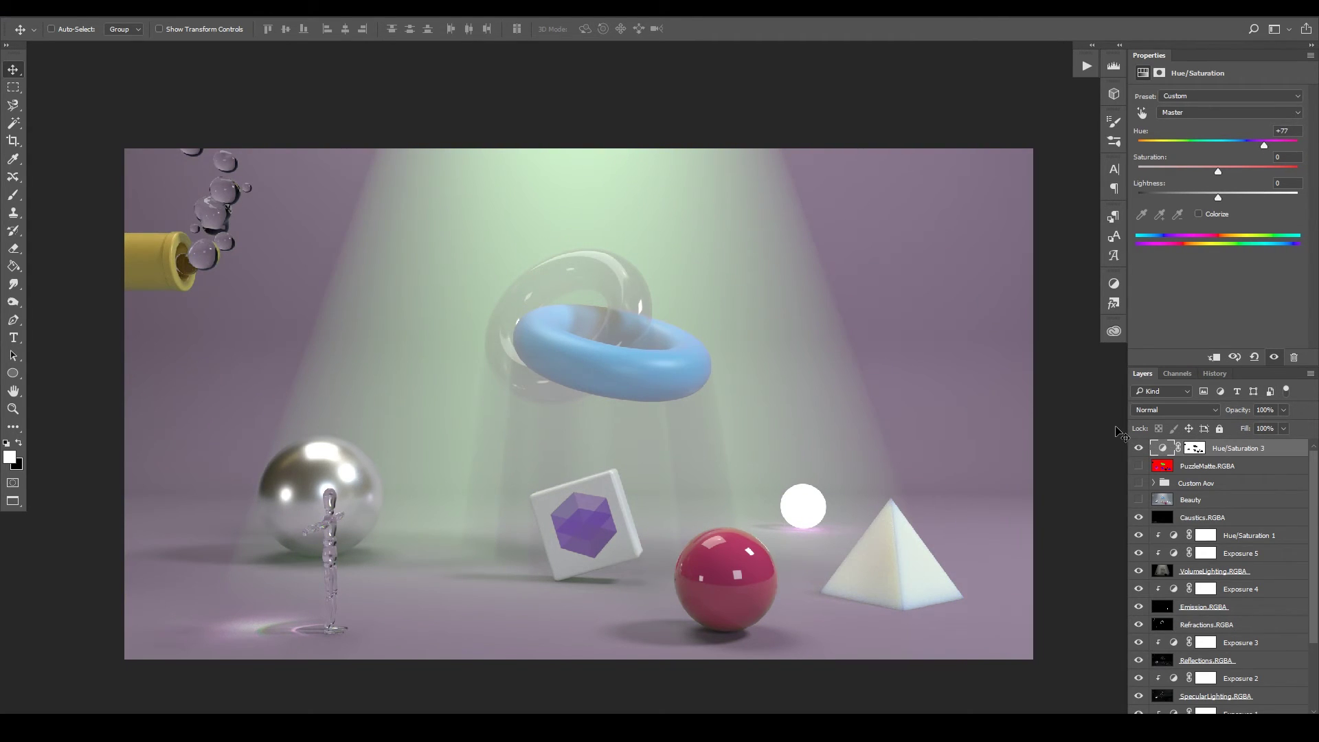
Move the Hue/Saturation 3 adjustment directly above Hue/Saturation 2 in the layer stack and clip it to the DiffuseLighting pass
scroll(1230, 506, down, 3)
scroll(1238, 489, up, 3)
drag(1251, 453, 1233, 684)
scroll(1223, 577, down, 4)
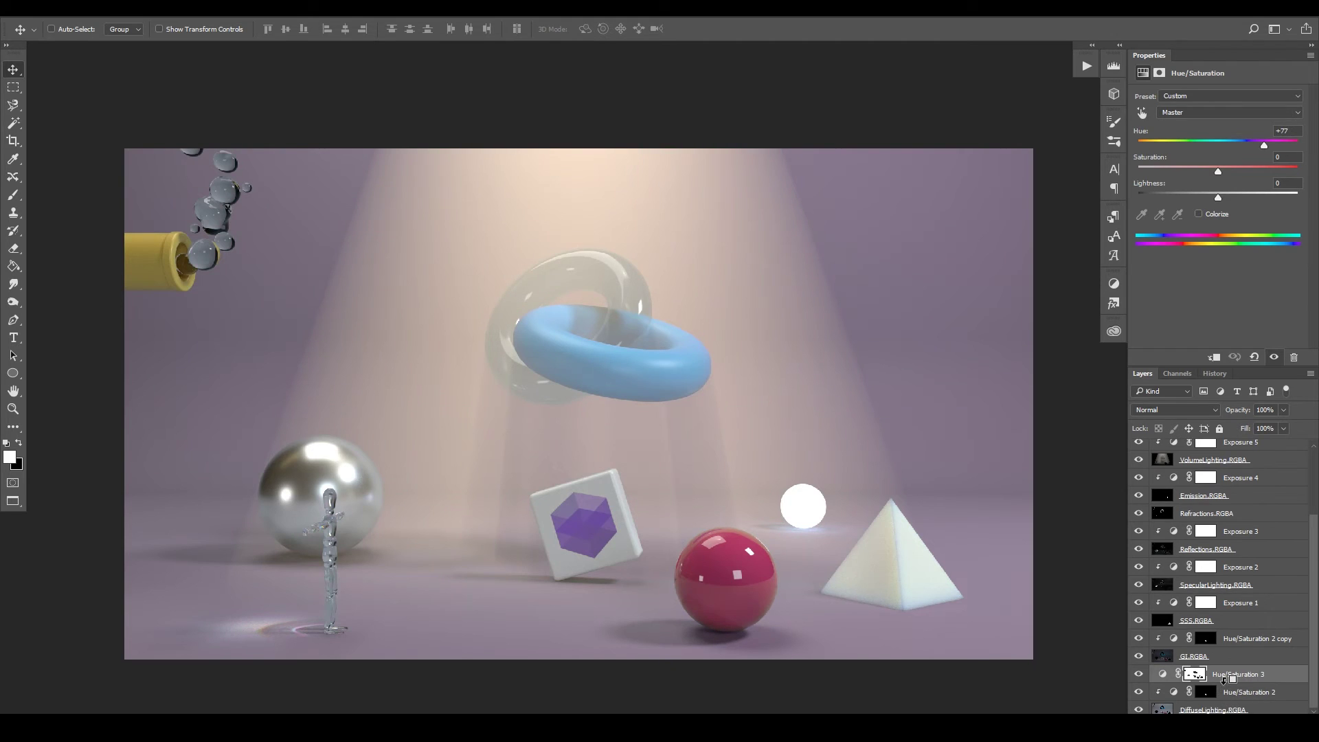
alt+click(1225, 679)
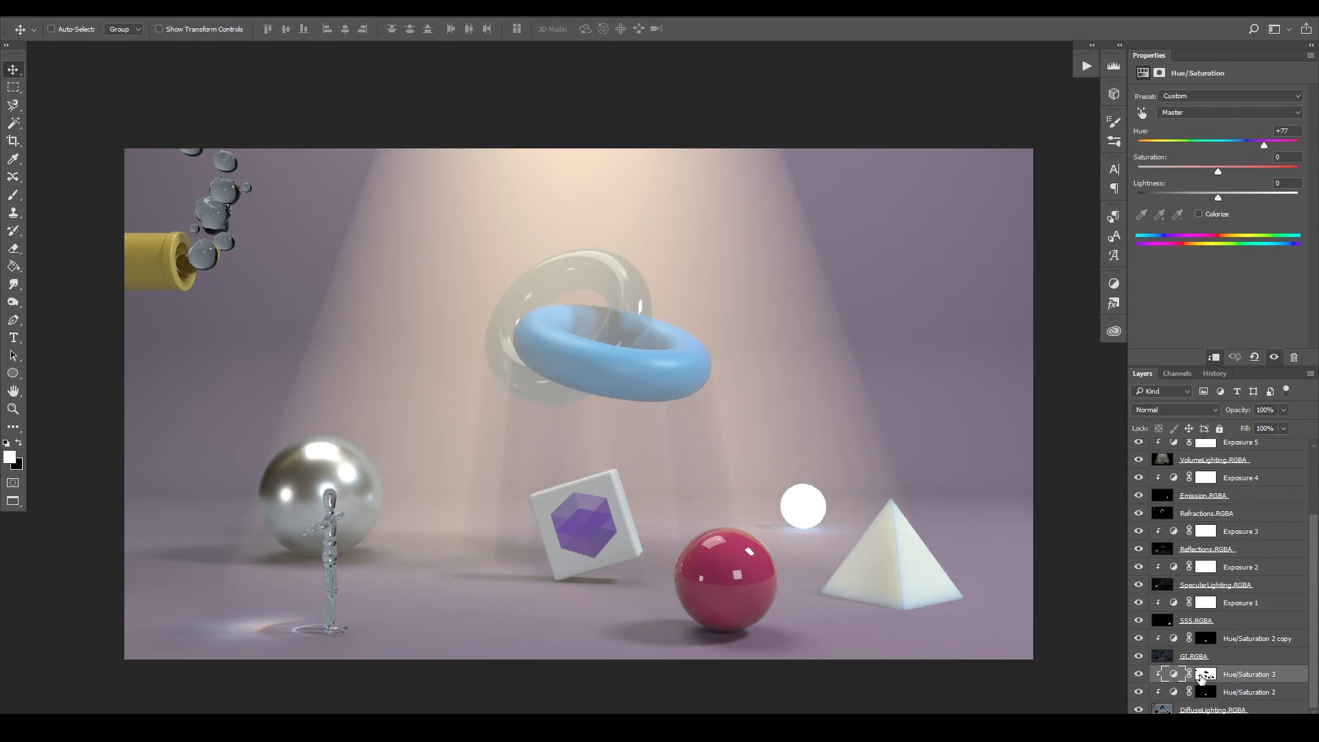
click(1203, 677)
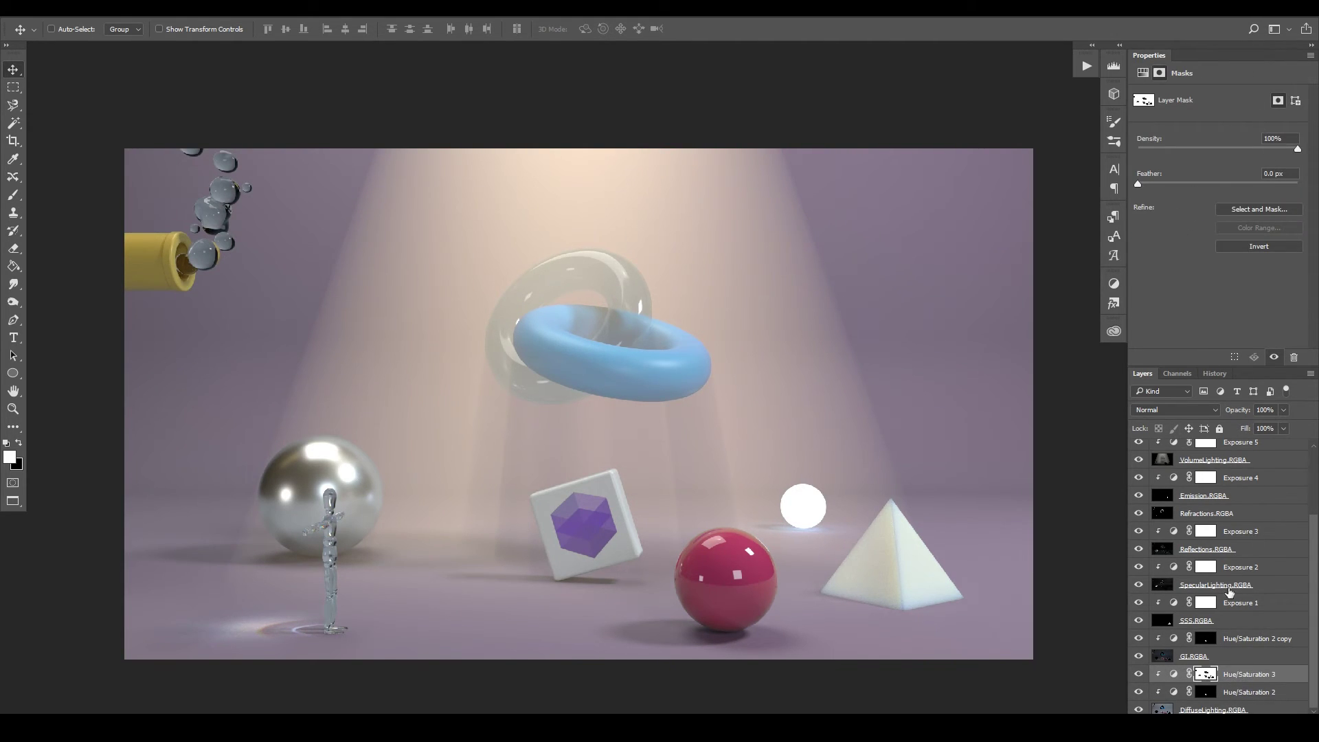
Set the Hue of the Hue/Saturation 3 adjustment to +18, comparing the background with the adjustment switched off and on
click(1252, 680)
drag(1263, 146, 1230, 147)
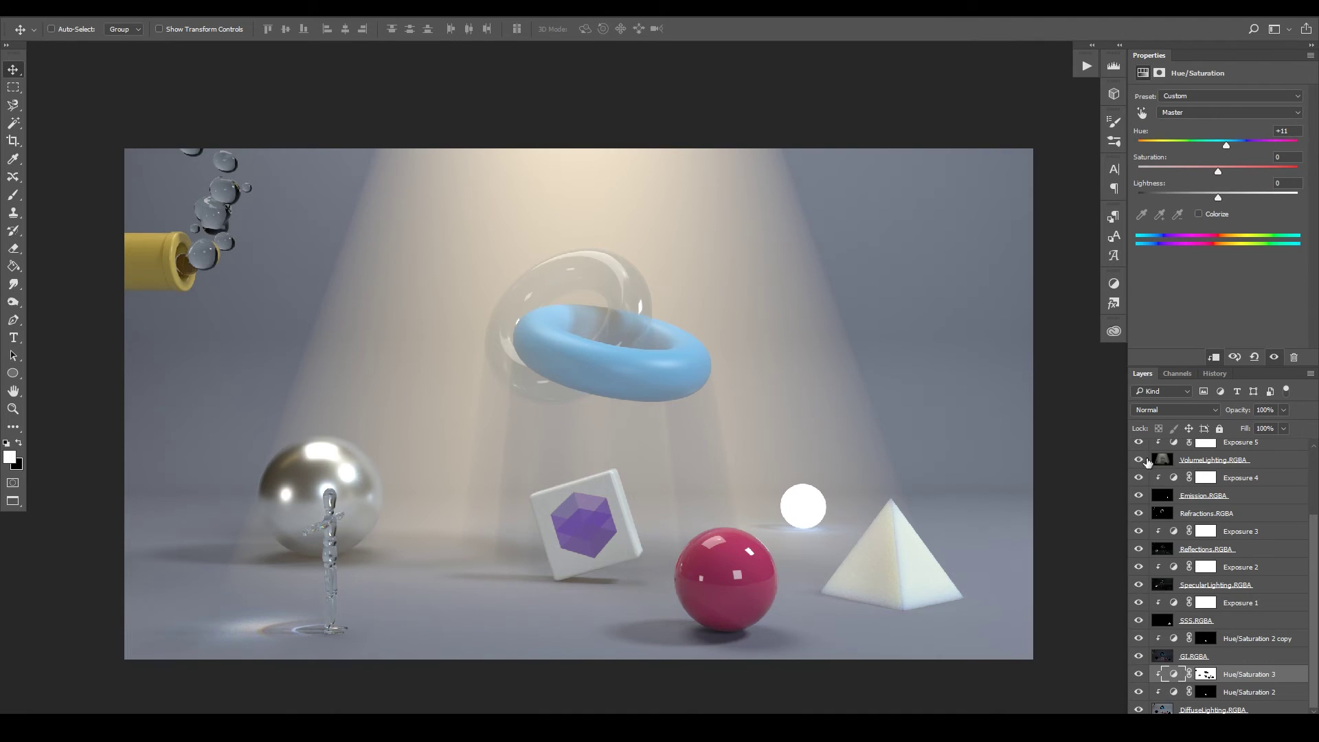
click(1139, 674)
click(1138, 675)
drag(1228, 143, 1231, 142)
Duplicate the Hue/Saturation 3 adjustment and clip the copy directly above the GI pass
key(ctrl+j)
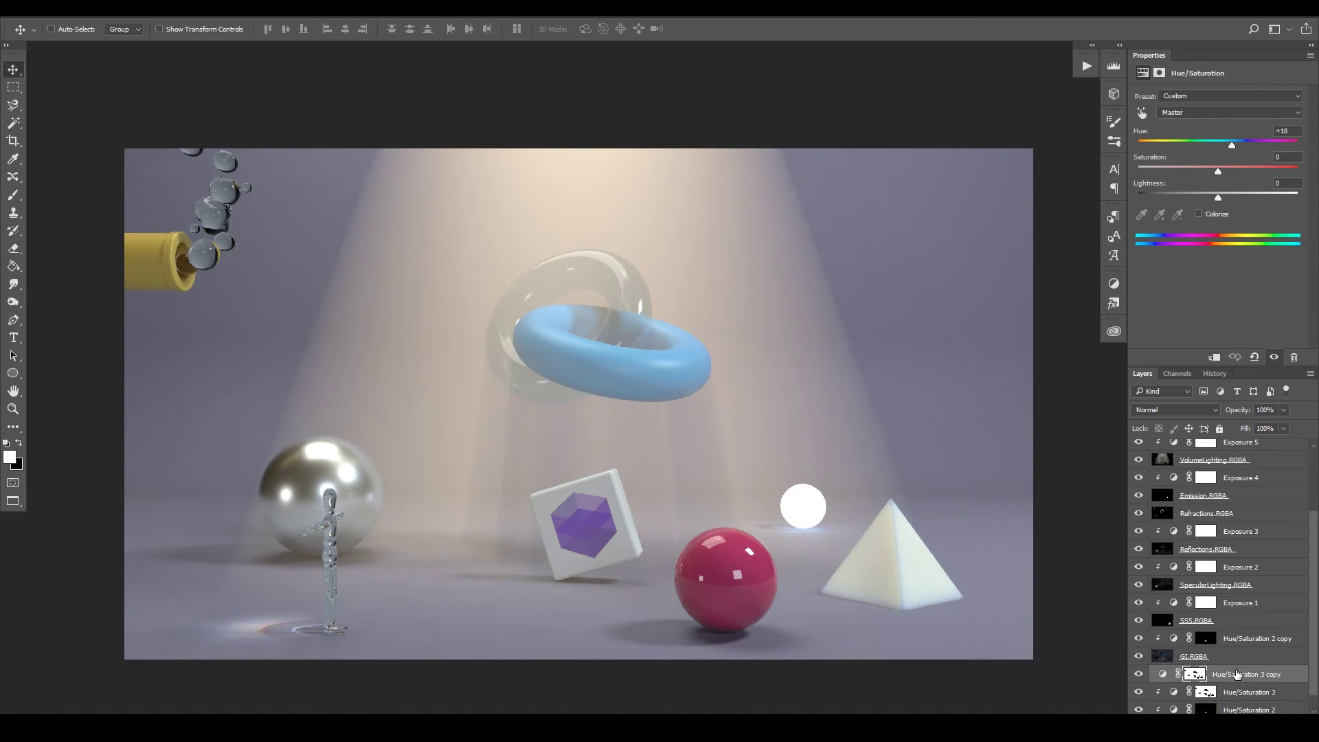
drag(1237, 674, 1273, 669)
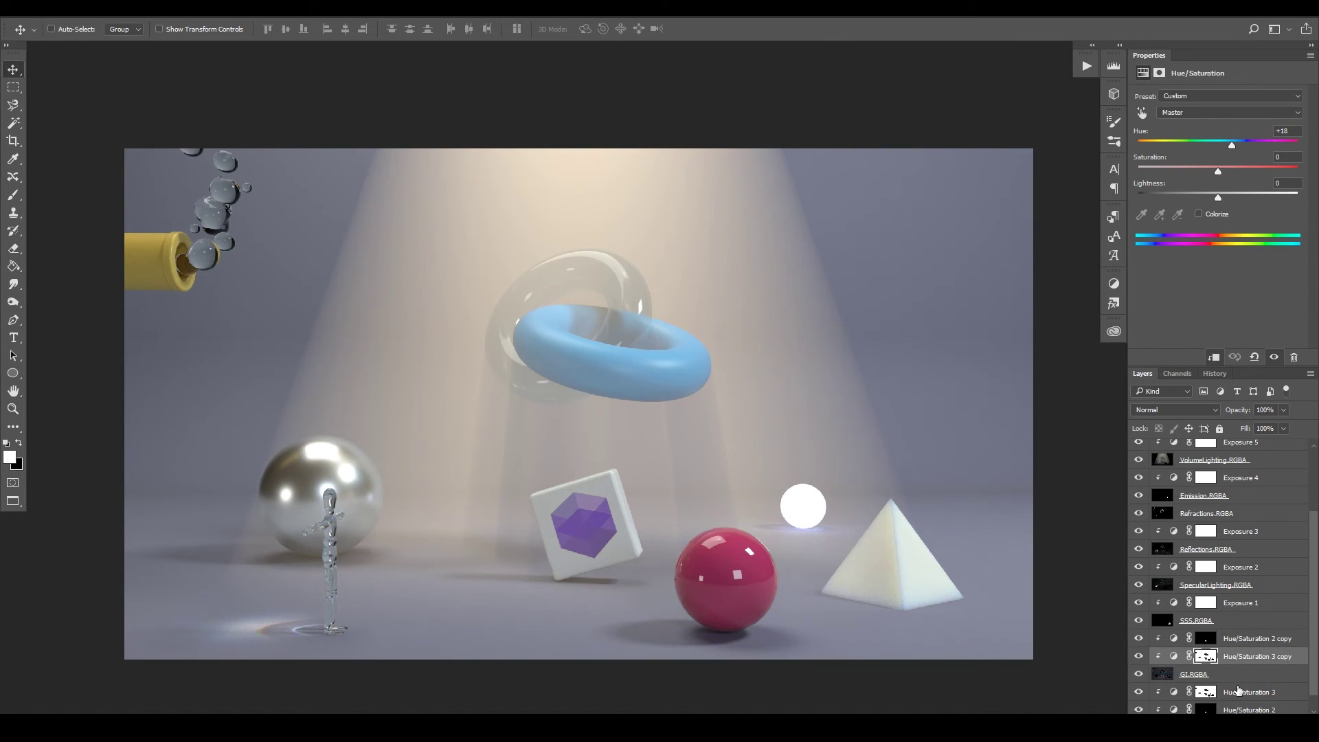
scroll(1239, 690, down, 1)
Compare the adjusted composite with the original render by switching the Beauty layer's visibility
scroll(1259, 657, up, 6)
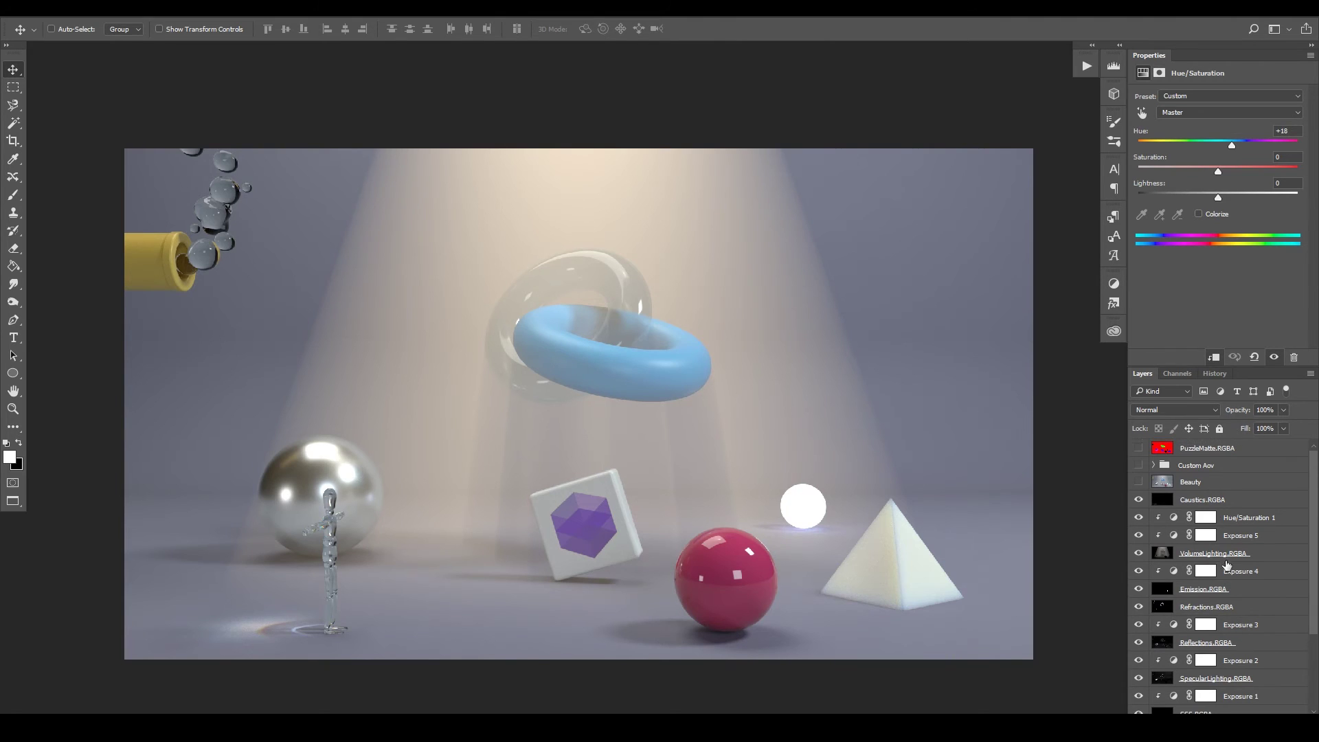
click(1139, 483)
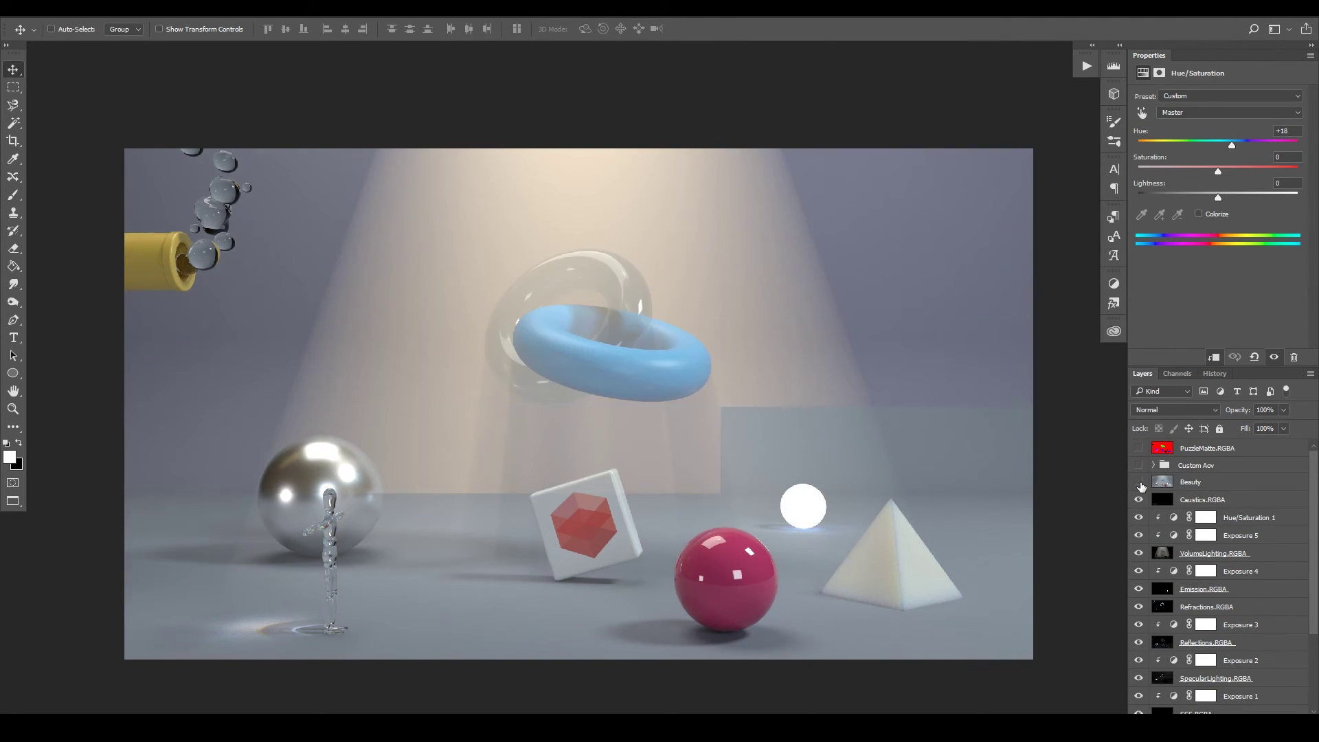
click(1139, 482)
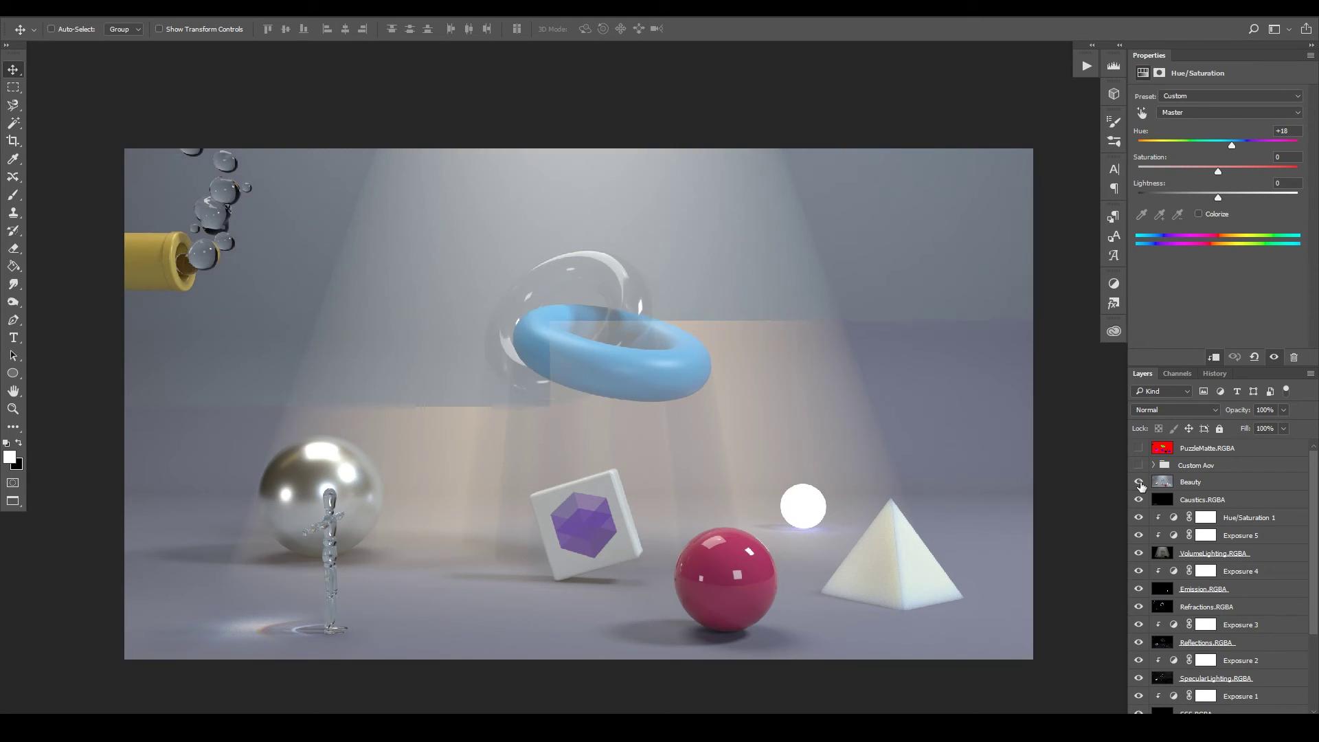
click(1139, 483)
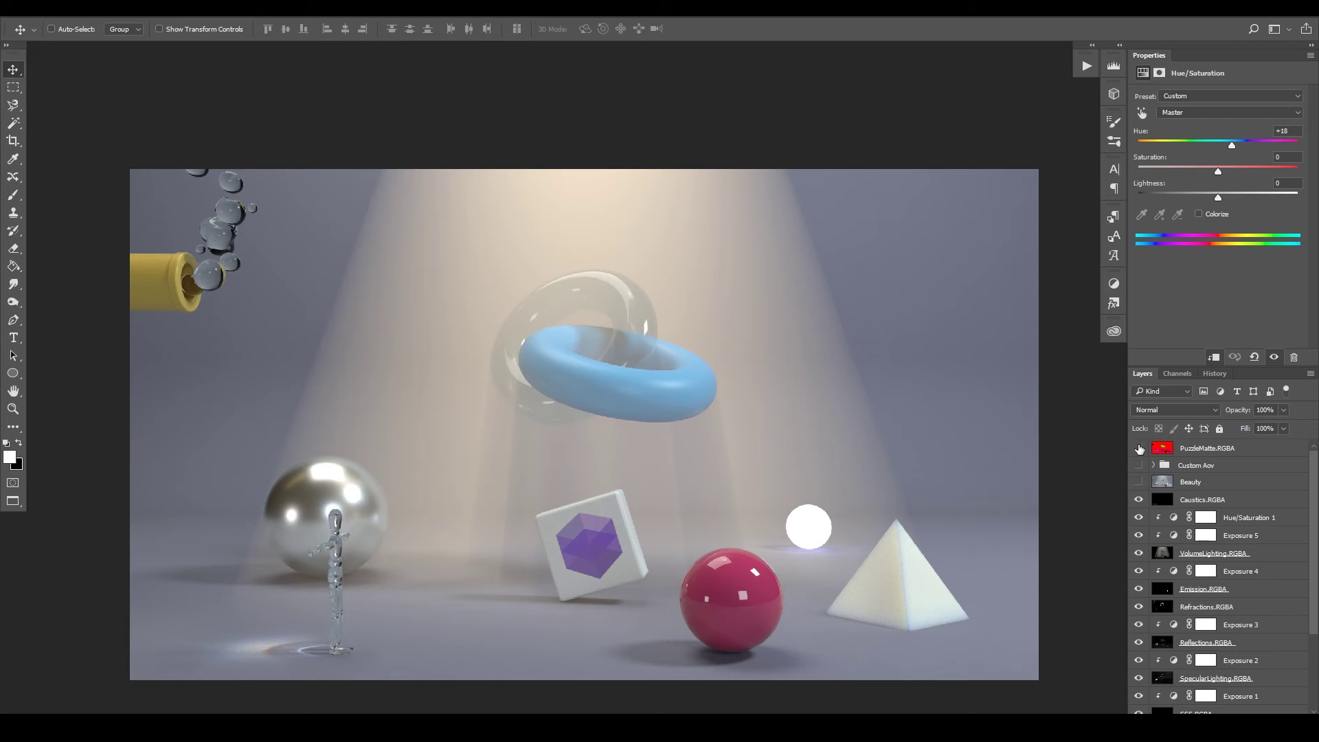
Show and select the PuzzleMatte layer, and view its Green channel alone to inspect the matte
click(1139, 448)
click(1211, 453)
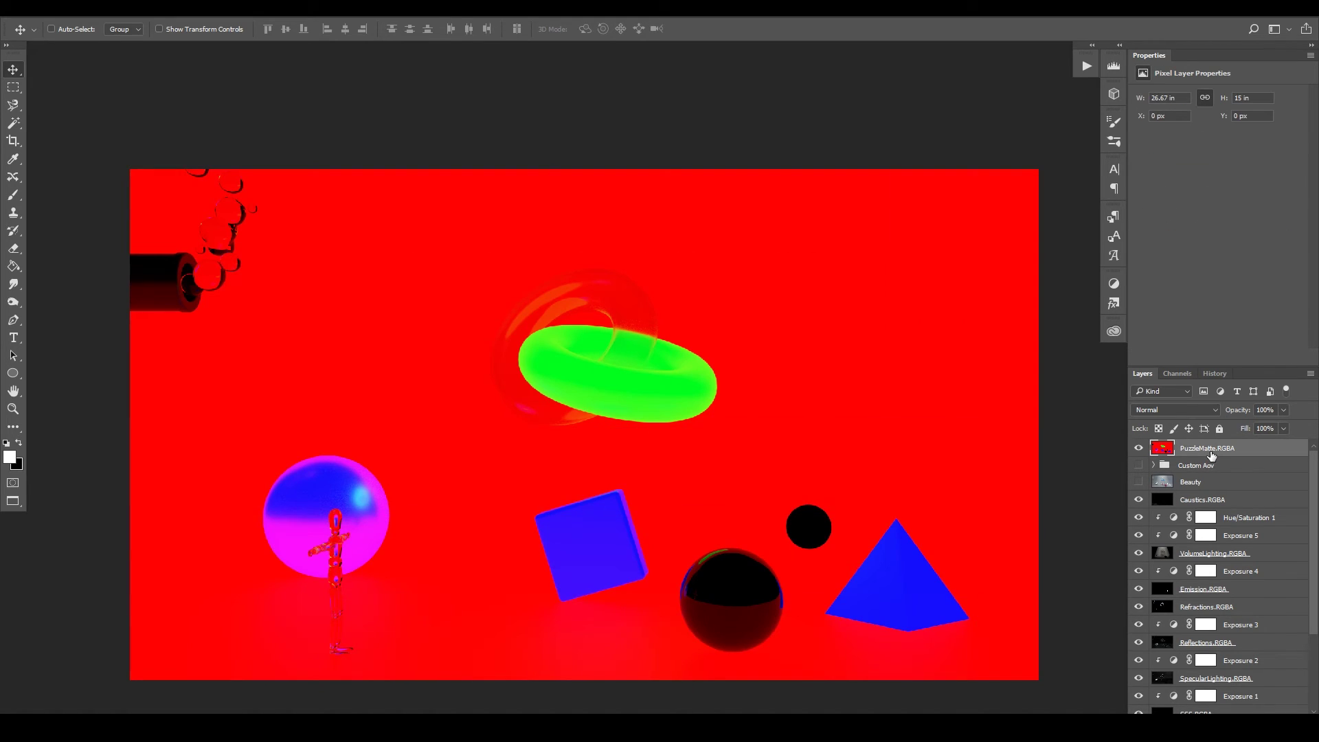
click(1177, 375)
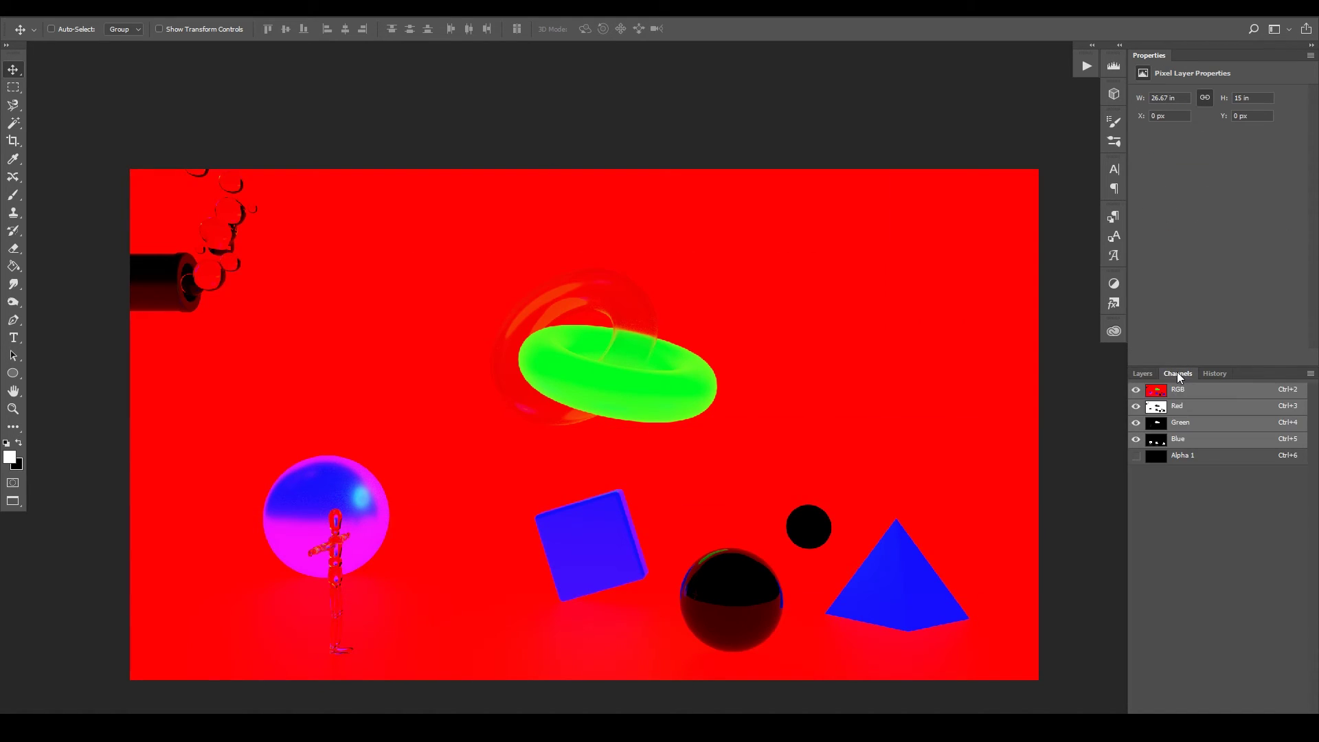
click(1183, 429)
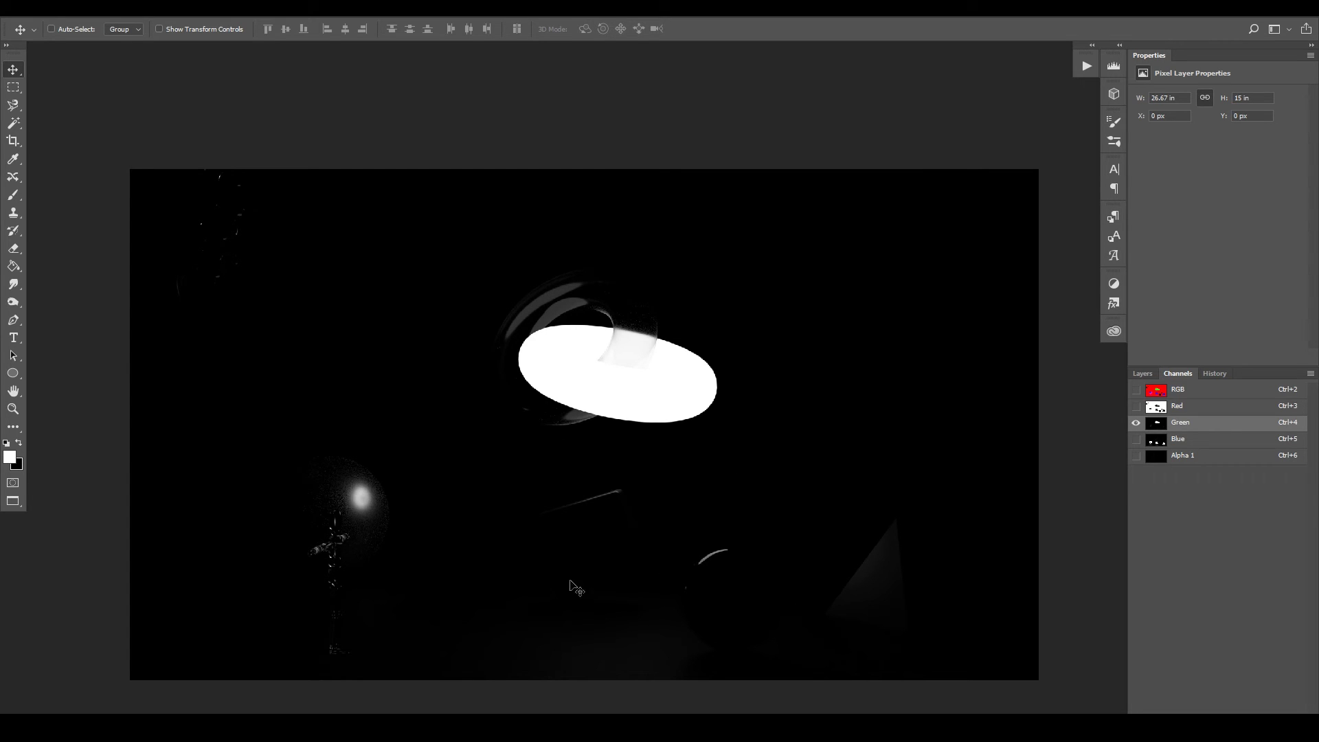
Load the PuzzleMatte's Green channel as a selection, add a Hue/Saturation adjustment masked by it, and hide the PuzzleMatte layer
ctrl+click(1160, 429)
click(1143, 373)
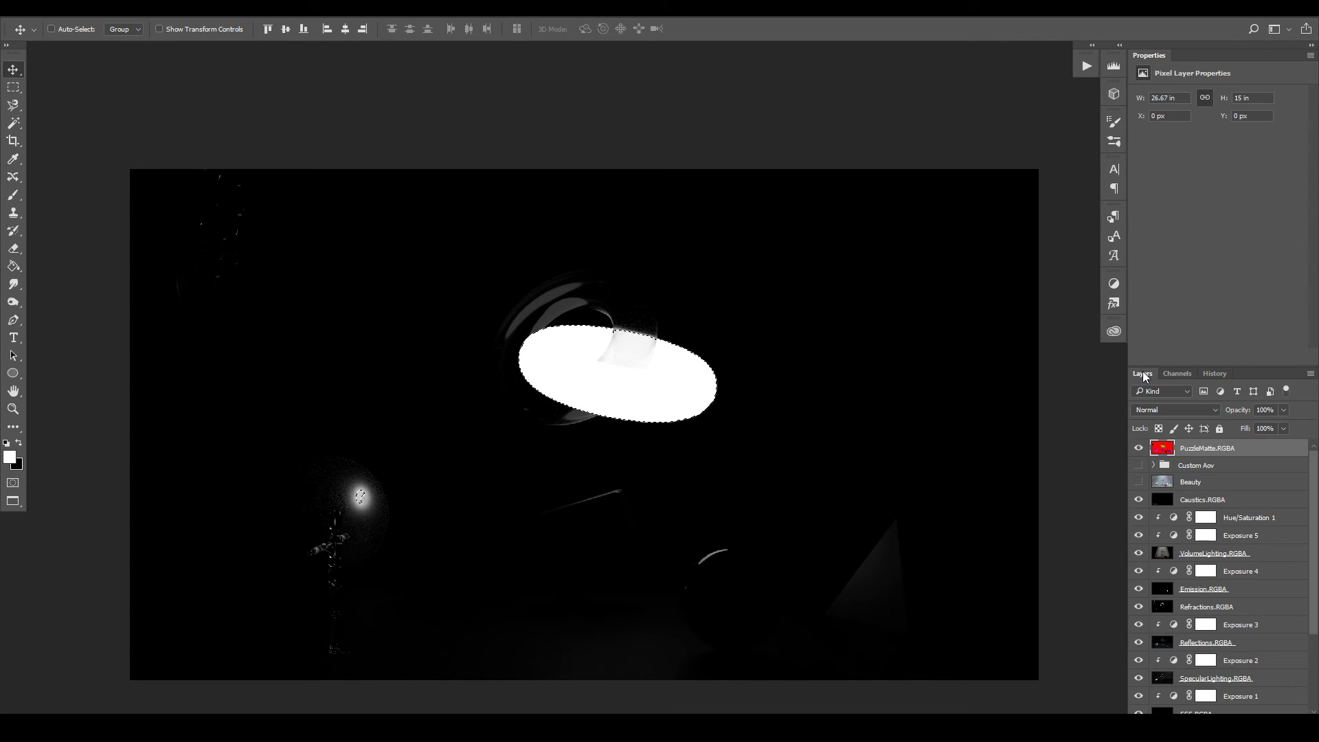
click(1220, 721)
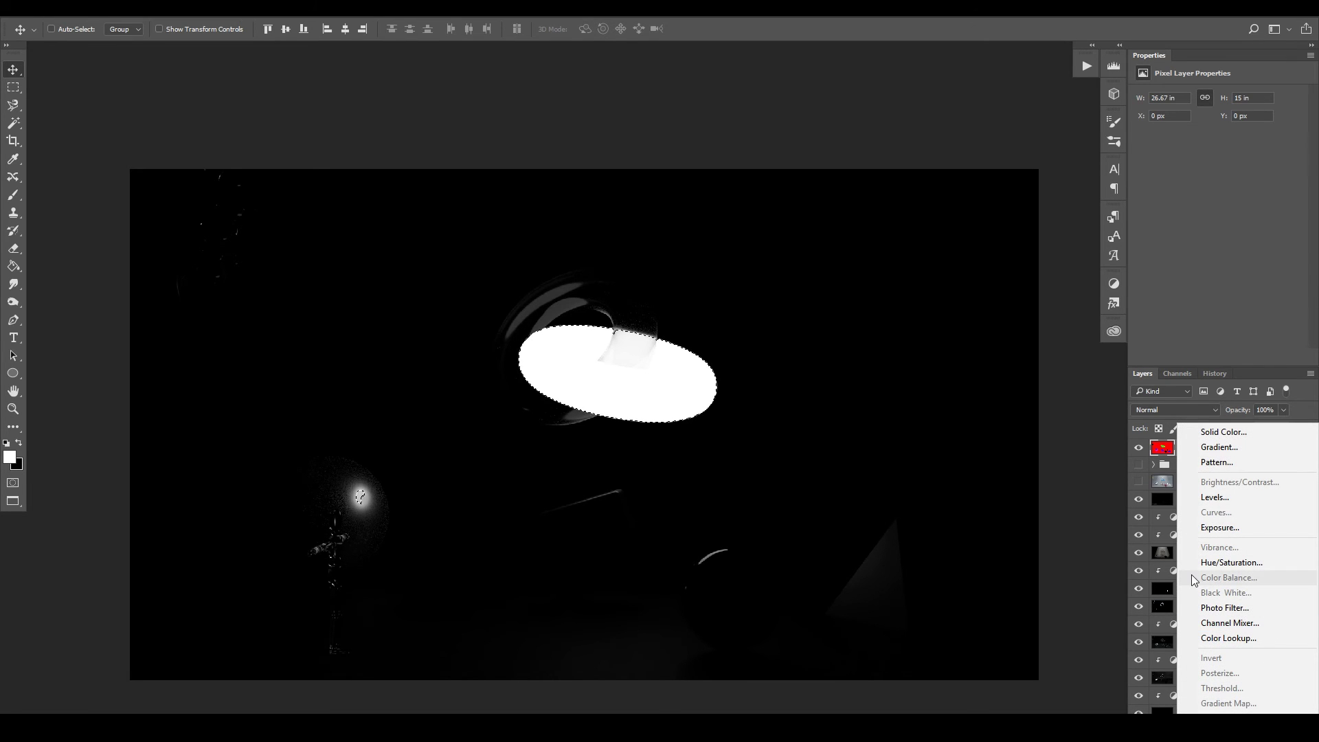
click(1222, 562)
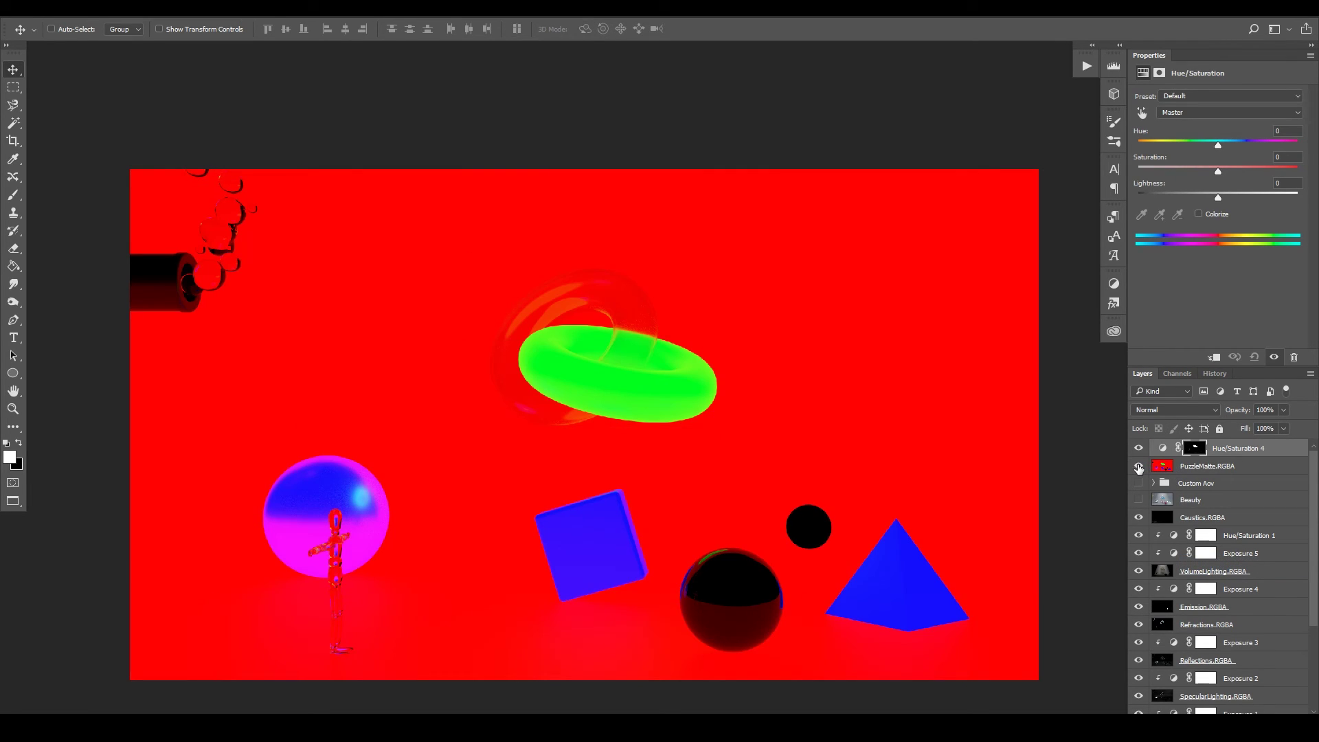
click(1138, 466)
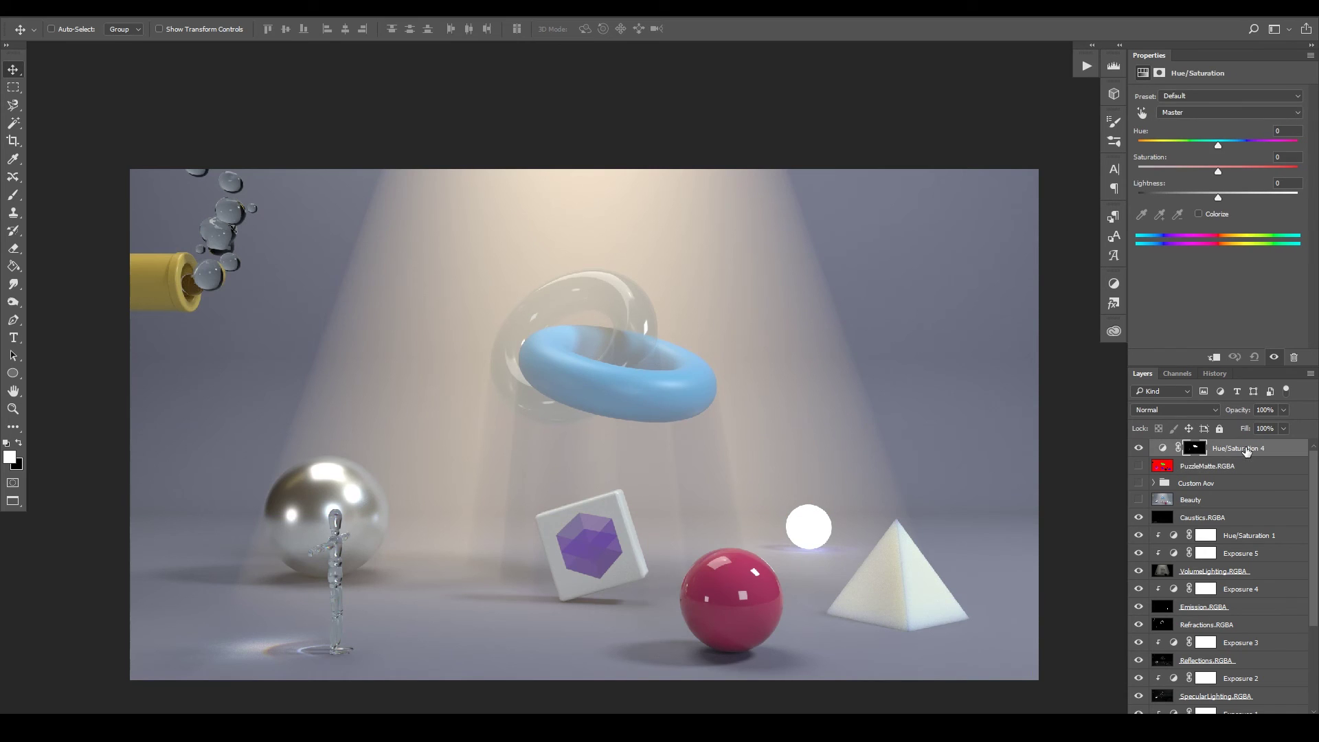
Colorize the blue torus purple with Hue 267 and Saturation 47, and move the adjustment below the Beauty layer
key(ctrl+plus)
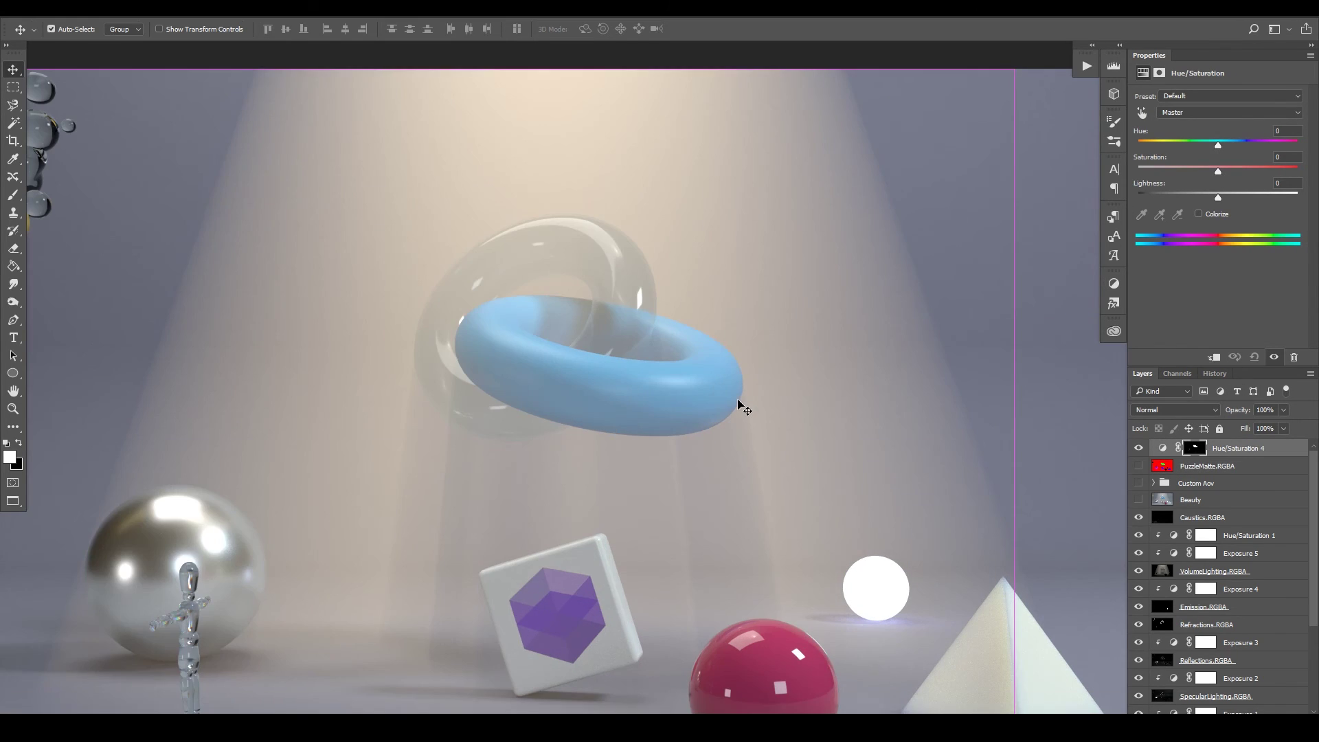
click(1202, 215)
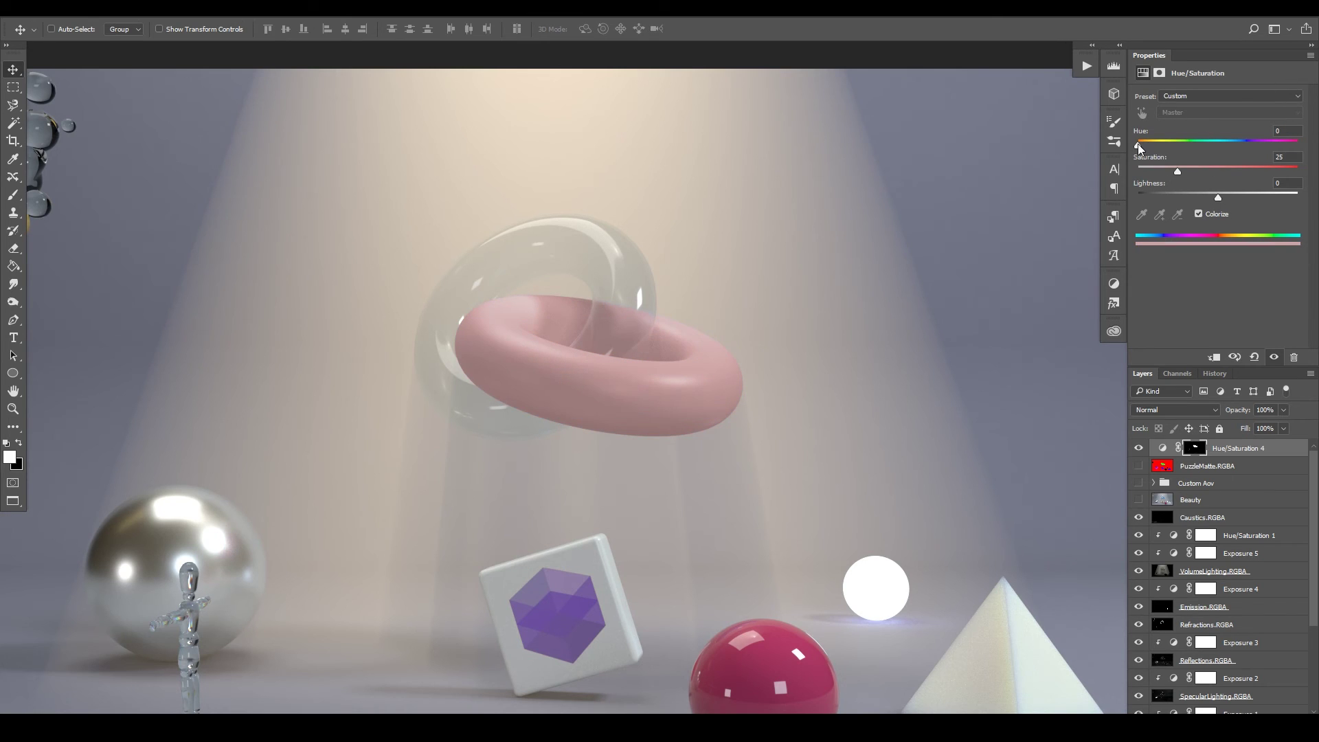
drag(1138, 144, 1252, 150)
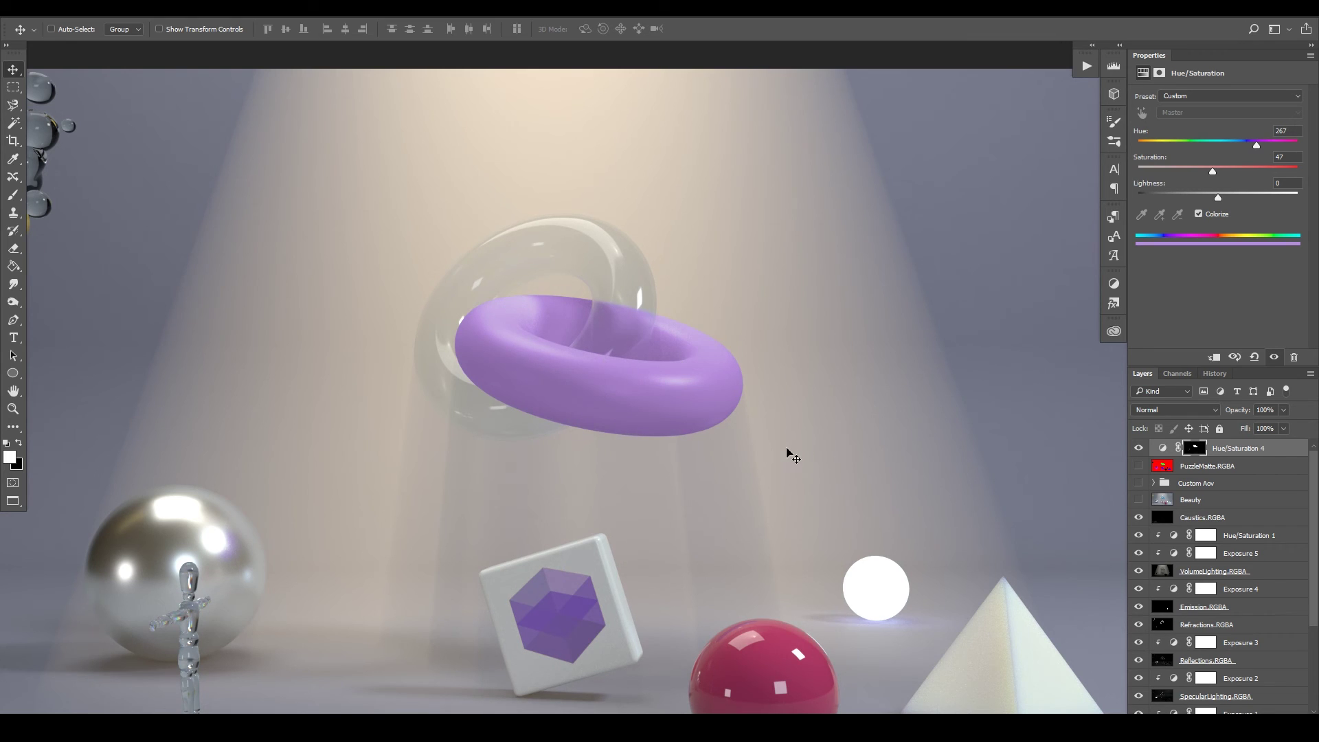
key(ctrl)
drag(786, 448, 808, 431)
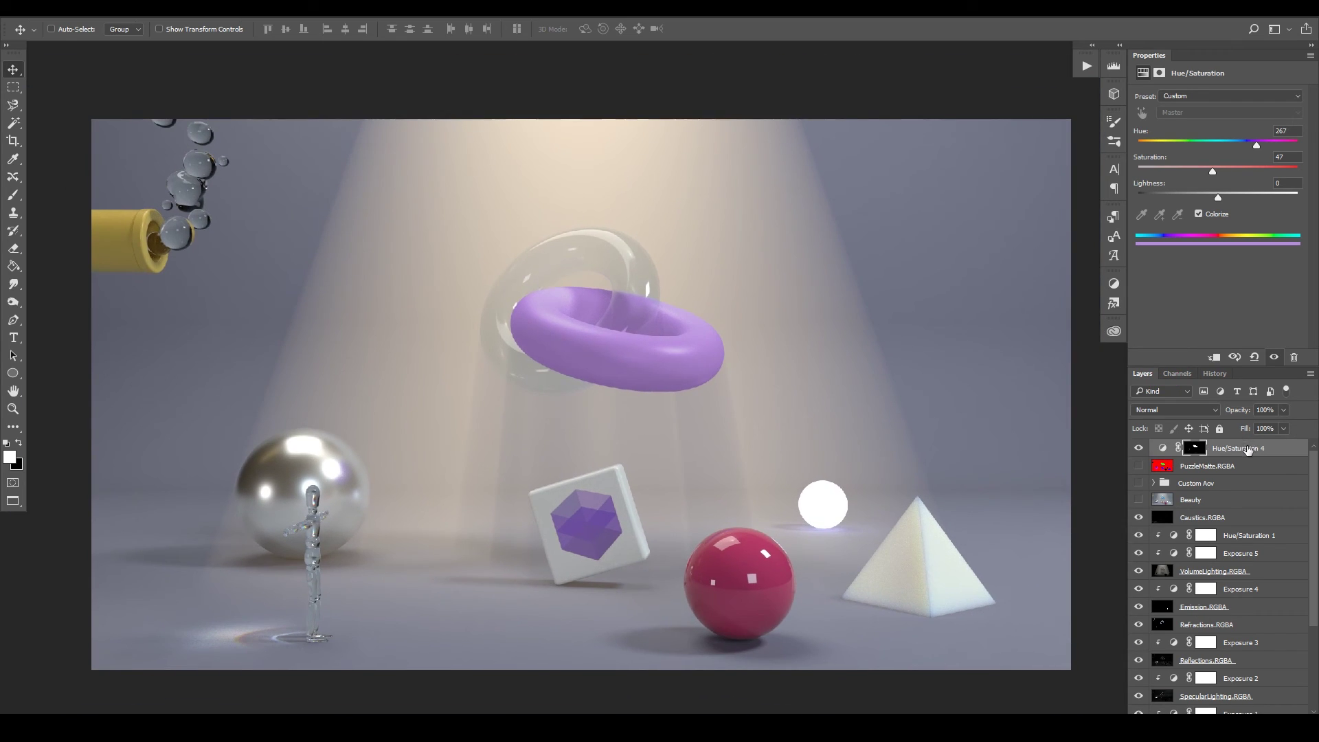
drag(1252, 448, 1252, 508)
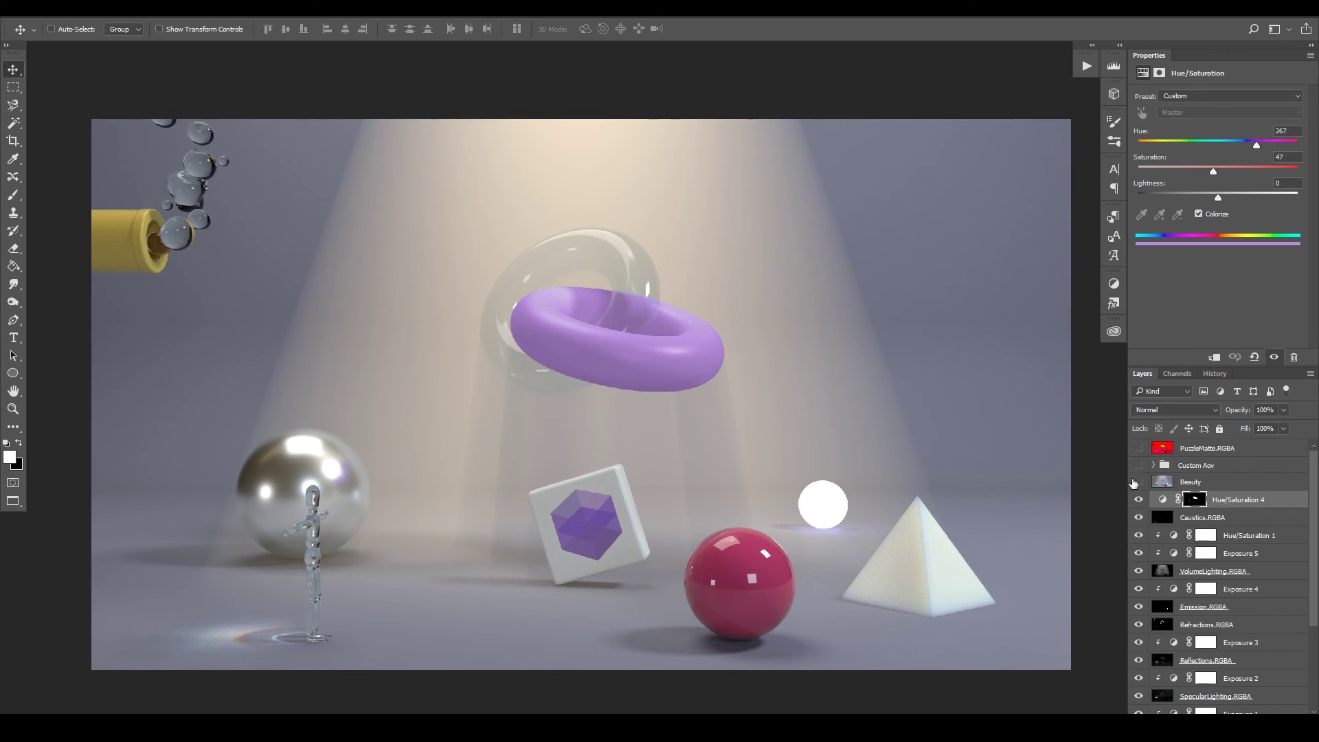
Compare the recolored composite with the original Beauty layer, looking closely at the torus
click(1139, 483)
click(1139, 483)
click(1140, 482)
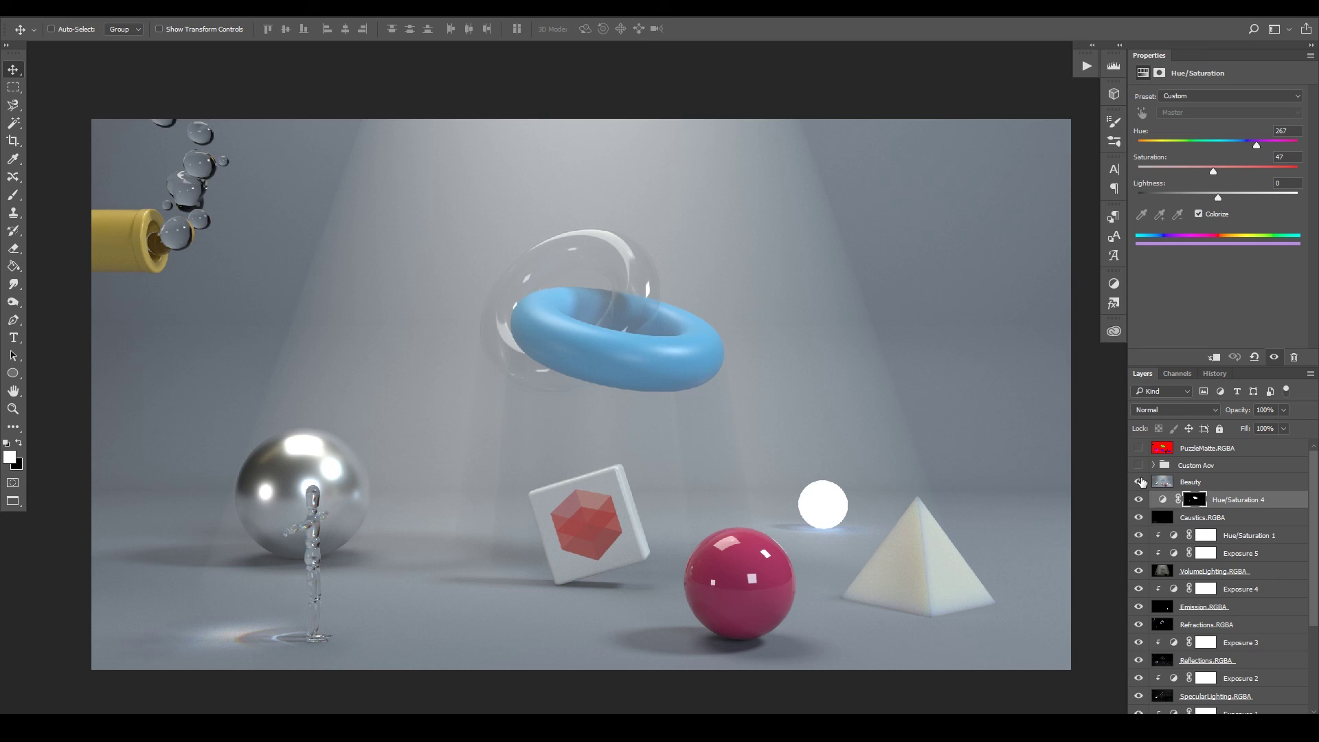
mouse_move(852, 469)
mouse_down()
mouse_move(836, 462)
mouse_move(845, 473)
mouse_up()
key(ctrl+plus)
drag(623, 364, 704, 348)
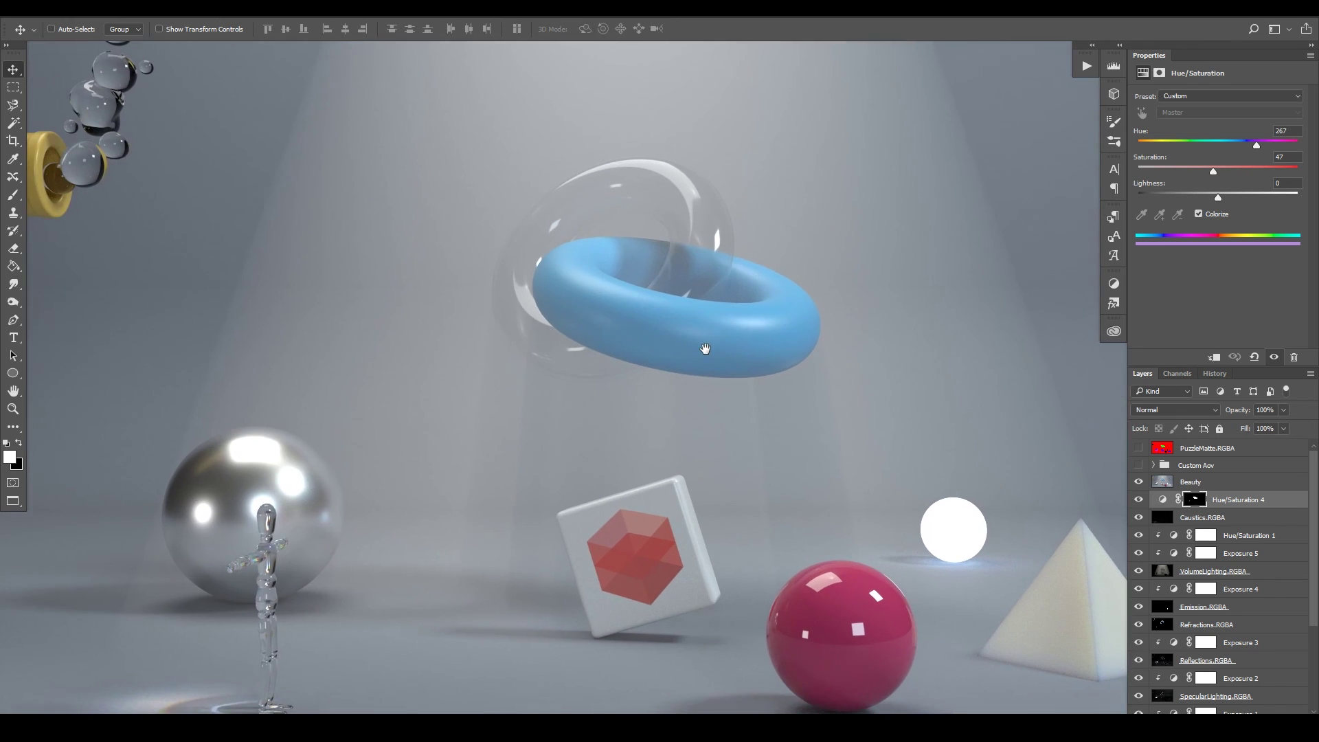
click(1140, 484)
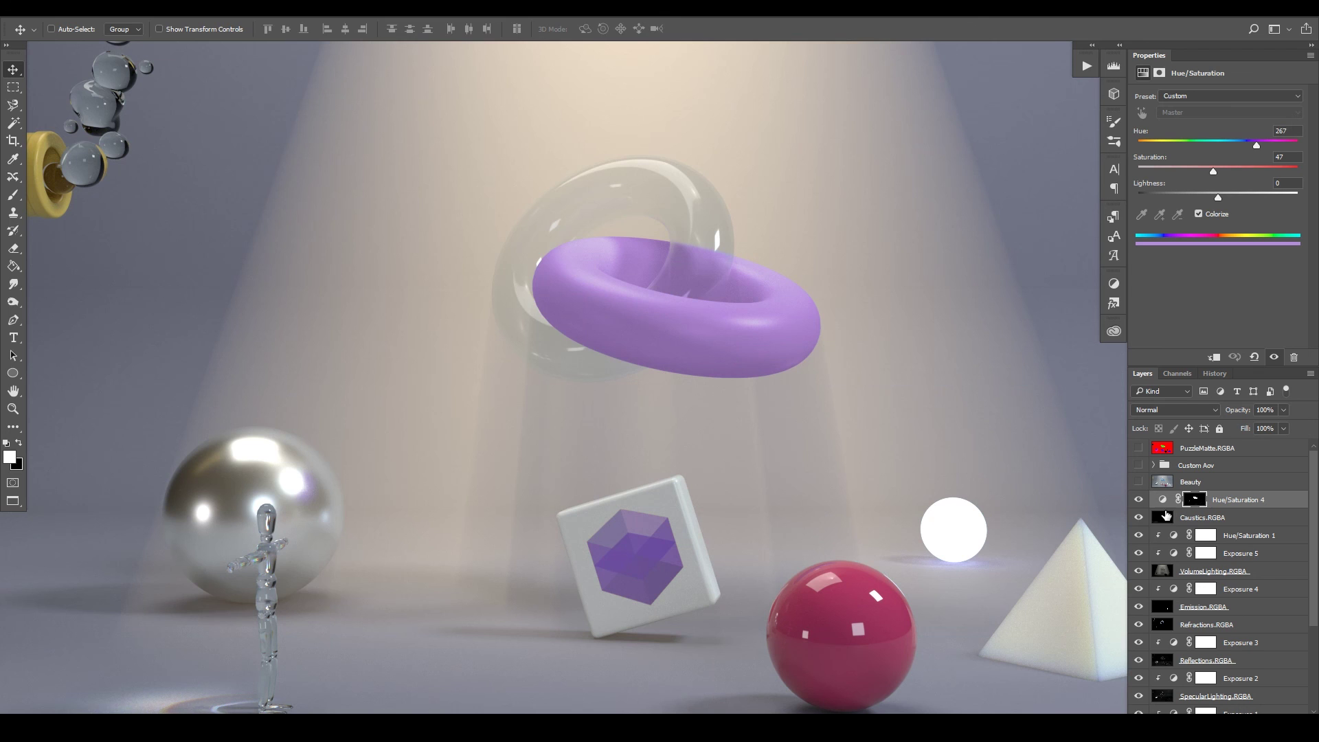
Examine the torus and its reflection in the chrome sphere with the green-matte Hue/Saturation adjustment off and on
scroll(307, 504, up, 3)
drag(461, 437, 450, 468)
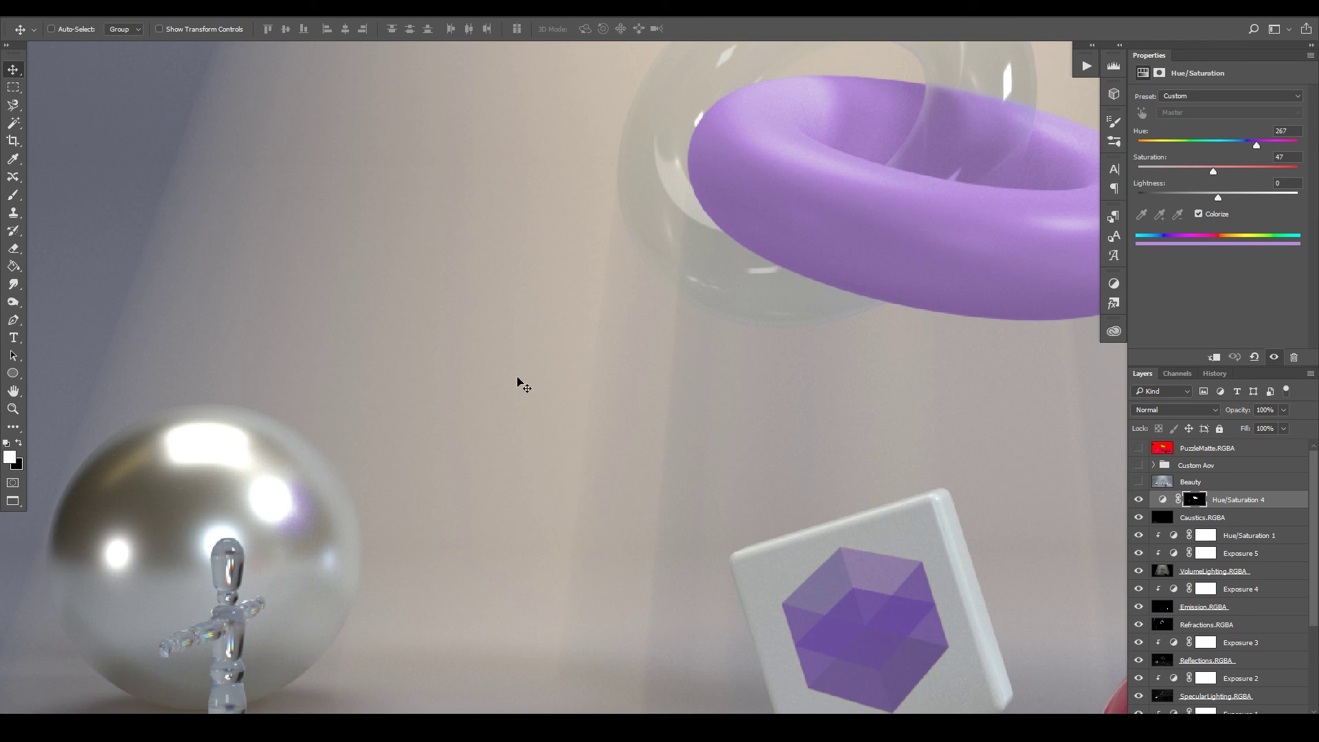
click(1139, 500)
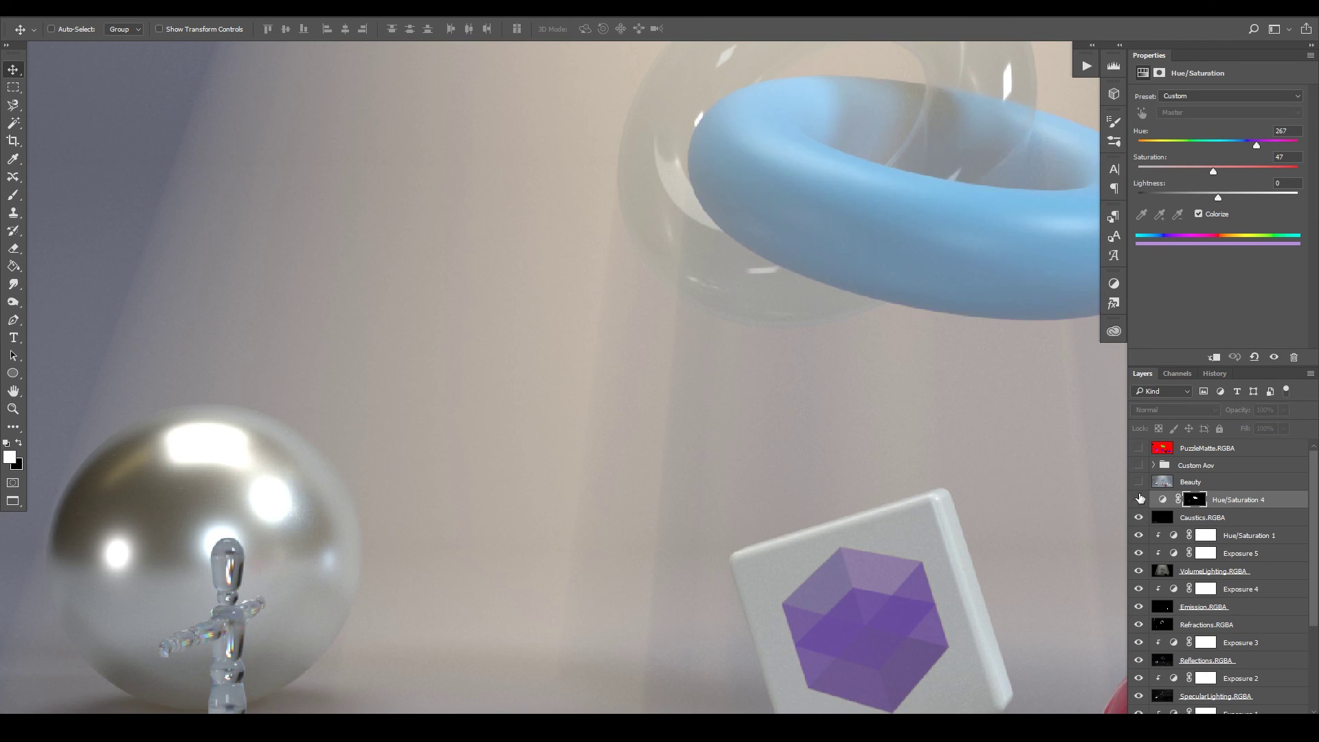
click(1139, 500)
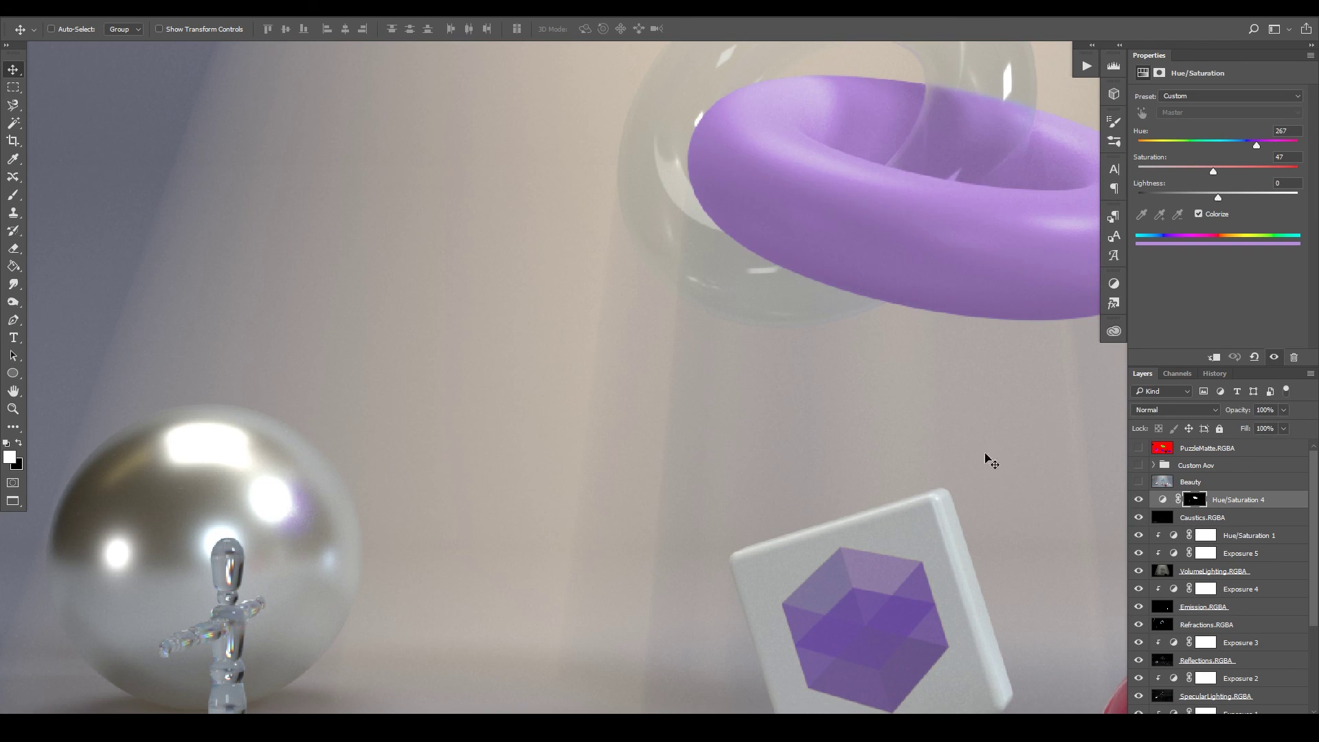
key(ctrl+0)
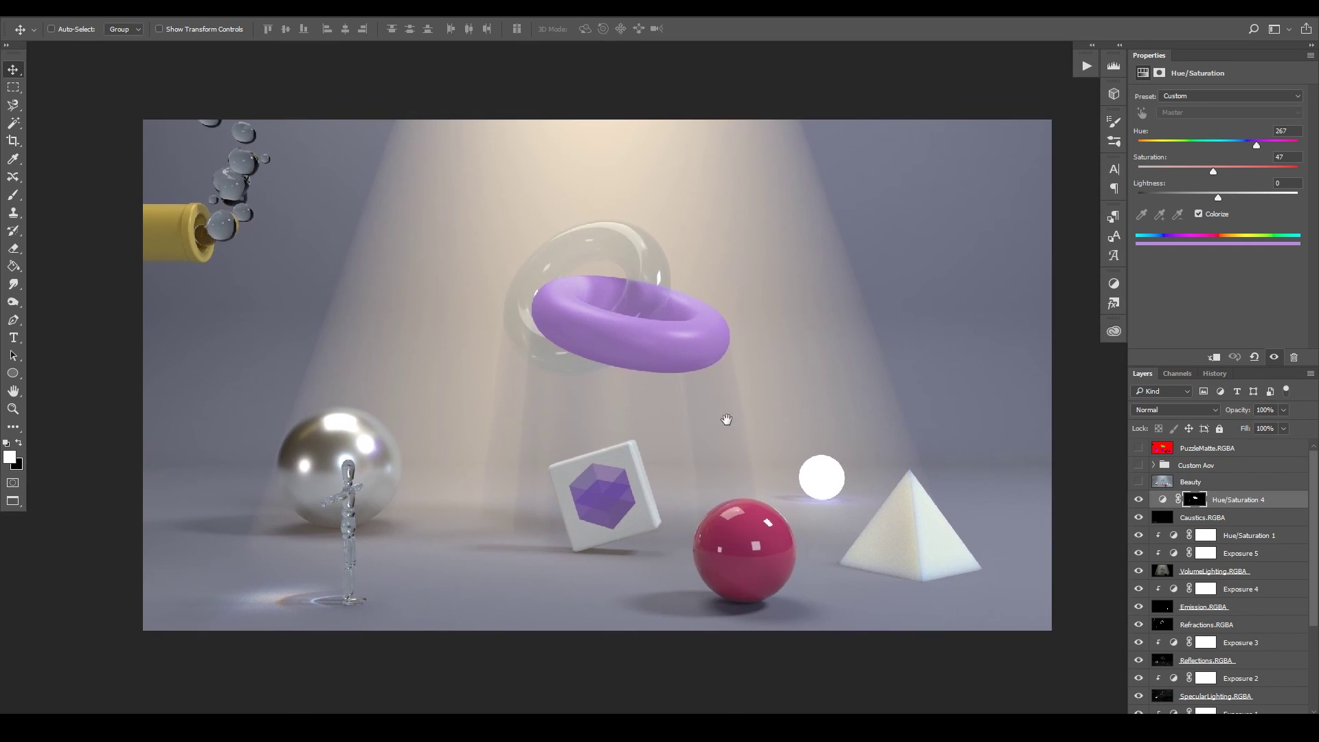
drag(542, 286, 562, 286)
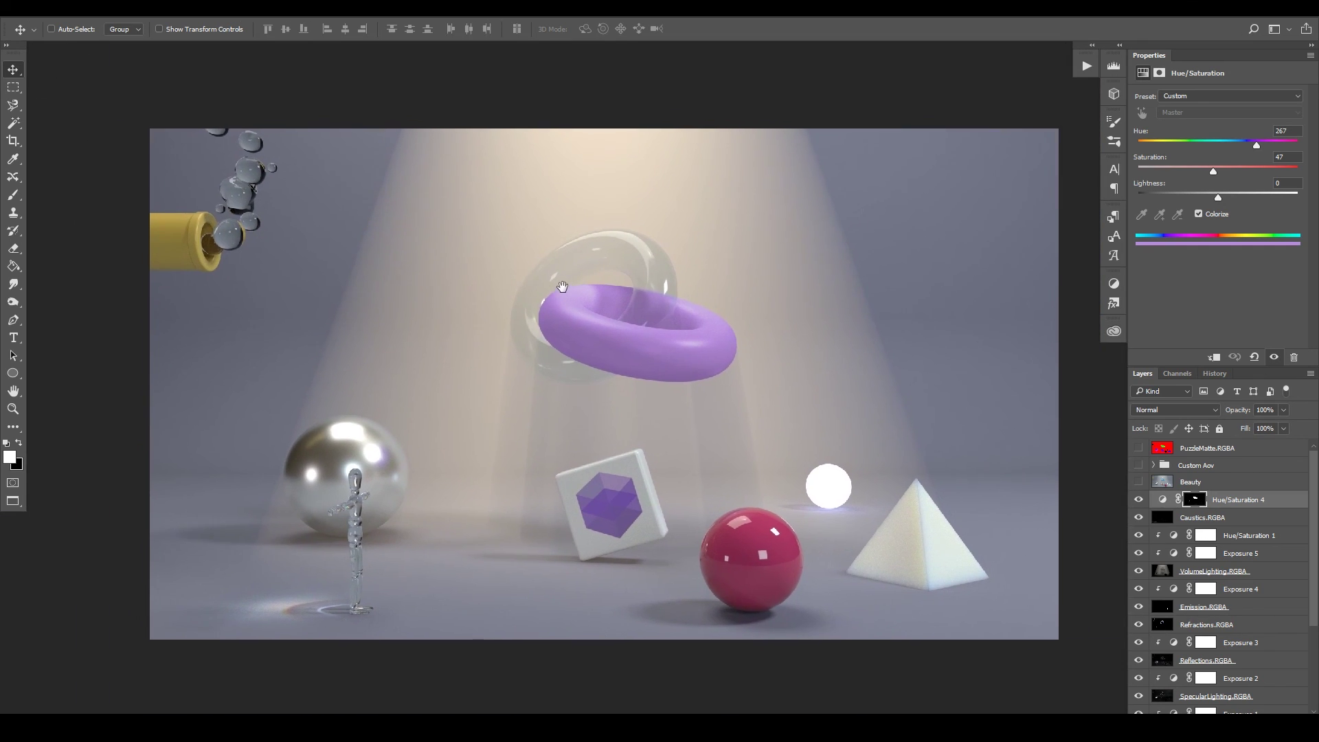